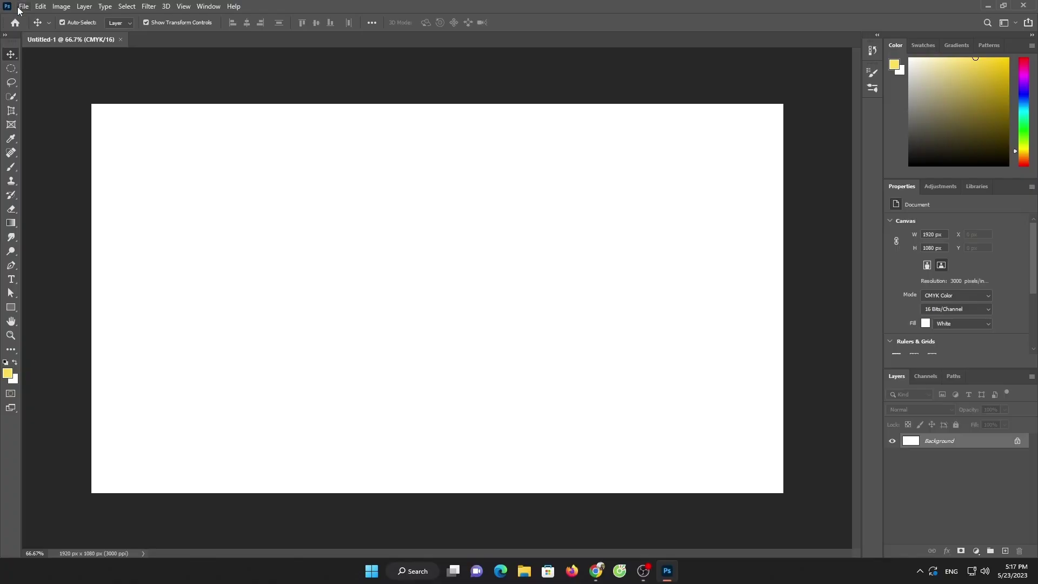
Open pexels-tom-verdoot-3181457, pexels-pixabay-413788 and pexels-iconcom-733168 together from Downloads
left_click(16, 6)
left_click(32, 27)
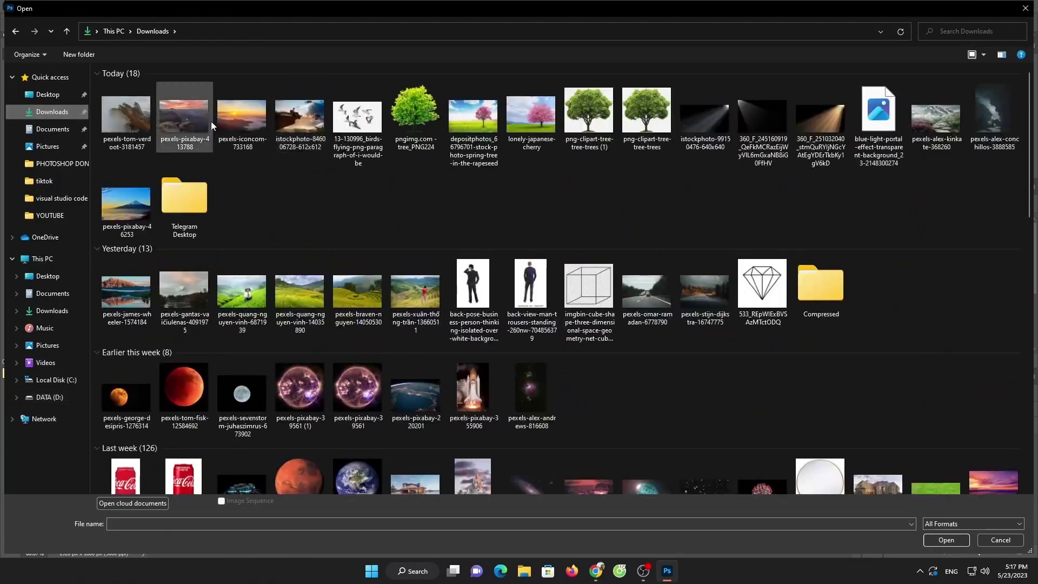
left_click(126, 115)
left_click(242, 116, "shift")
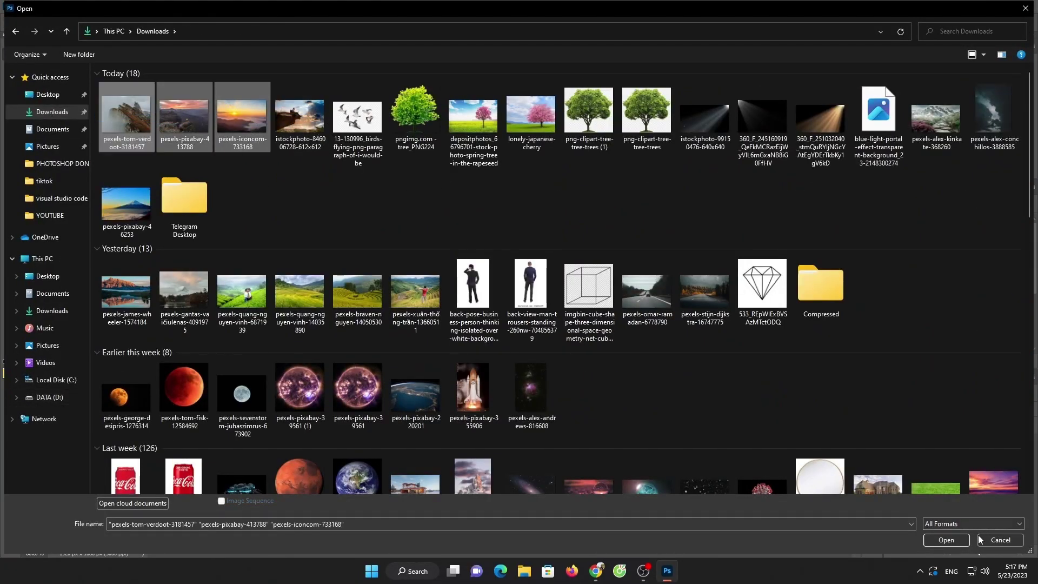
left_click(946, 541)
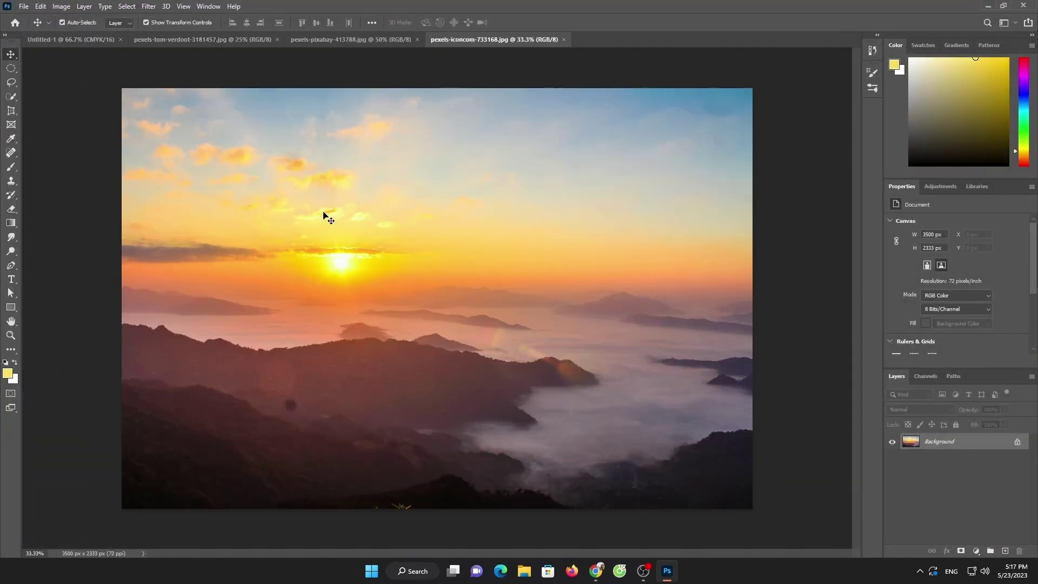
Copy the sunset photo into Untitled-1, then scale and center it on the canvas
left_click_drag(63, 43, 250, 223)
key("Return")
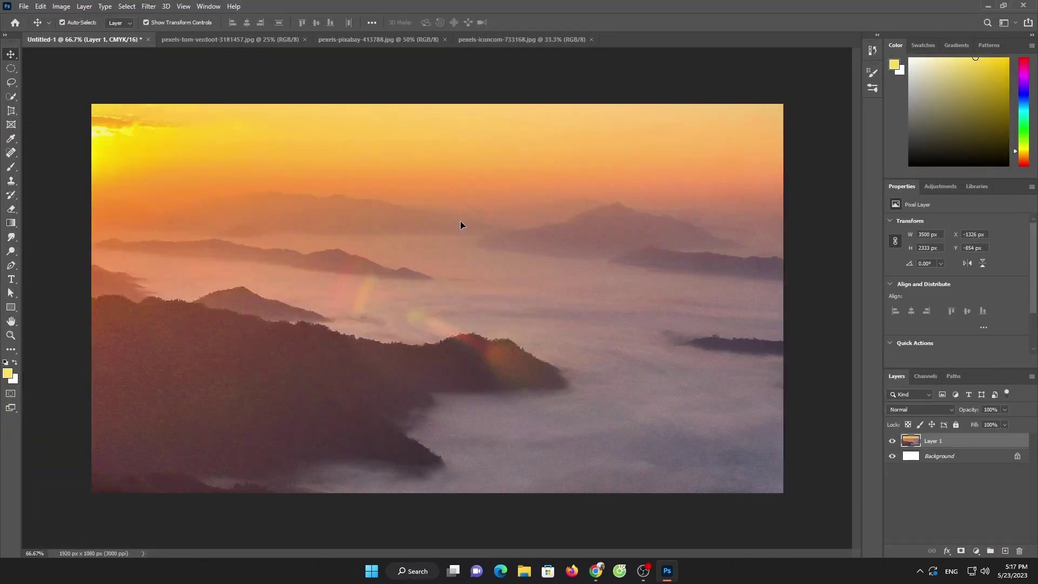
key("ctrl+t")
key("ctrl+minus")
key("ctrl+minus")
key("ctrl+minus")
key("ctrl+minus")
left_click_drag(190, 148, 329, 240)
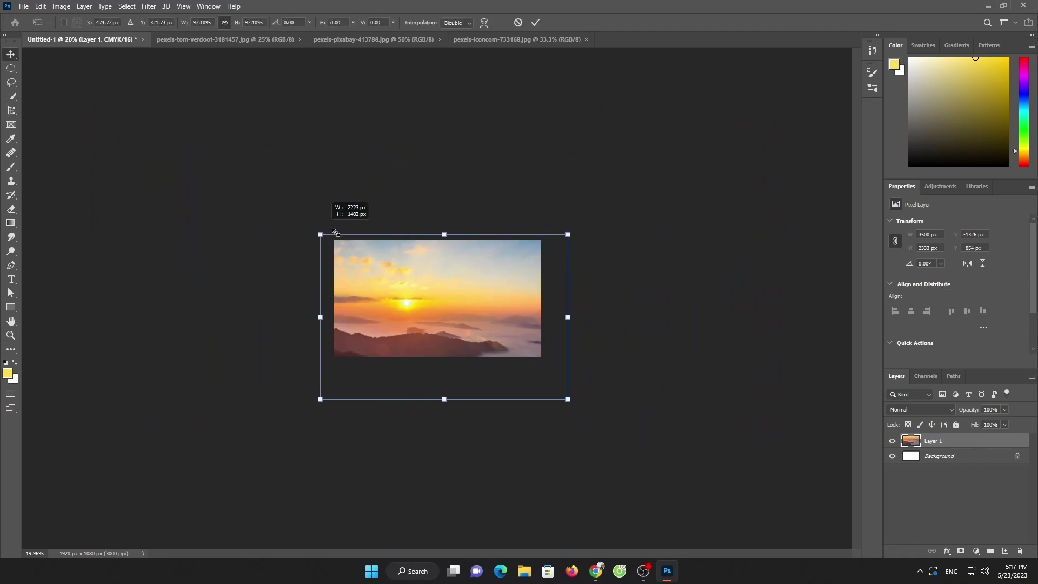
left_click_drag(390, 301, 394, 259)
mouse_move(568, 278)
left_mouse_down()
mouse_move(543, 278)
mouse_move(505, 308)
left_mouse_up()
left_click(535, 22)
key("ctrl+0")
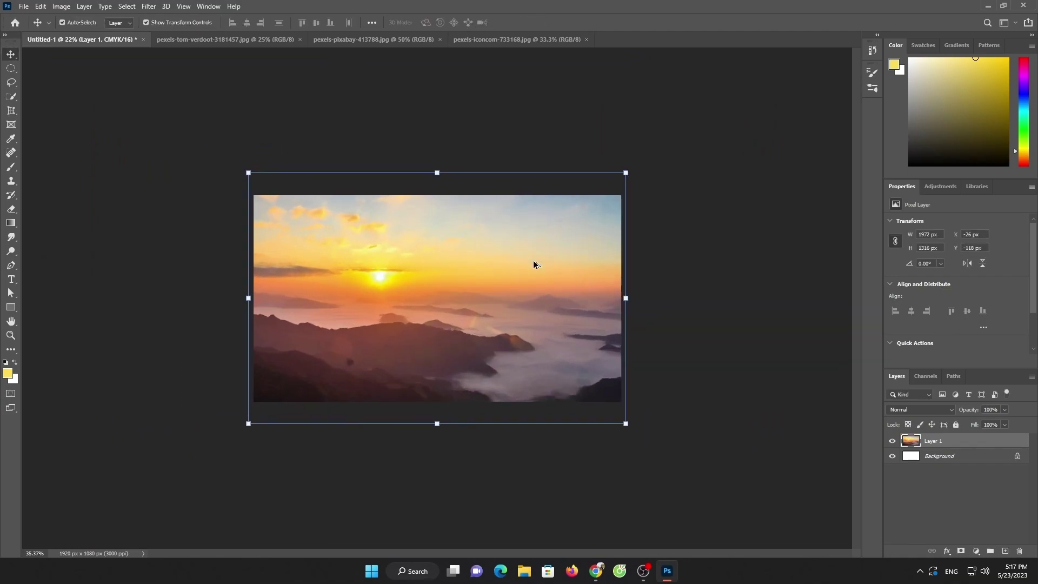
Darken the sunset with a Levels adjustment (output white 175) and a Curves adjustment
left_click(977, 551)
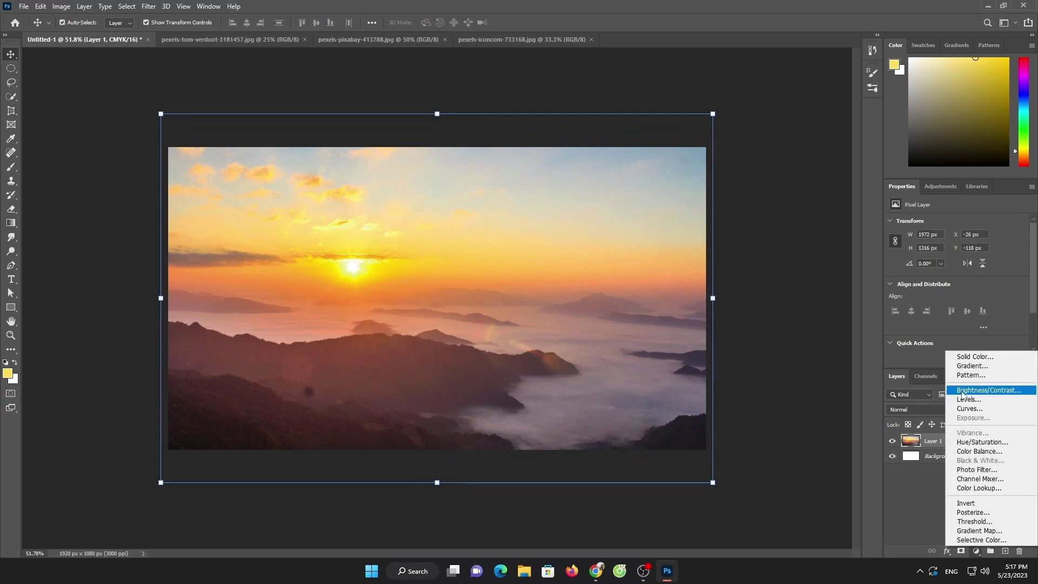
left_click(967, 399)
left_click_drag(1023, 331, 987, 331)
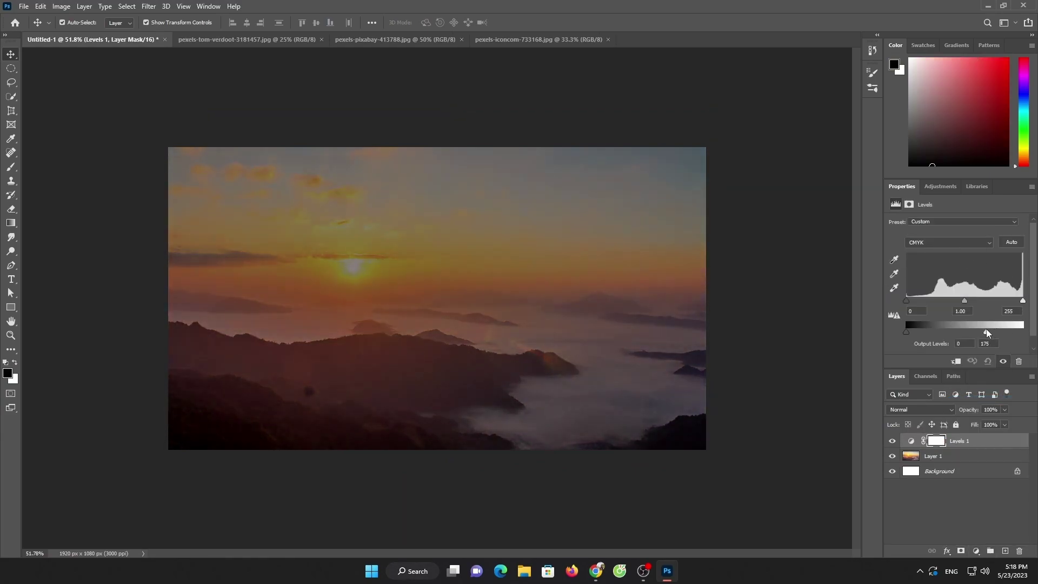
left_click(976, 551)
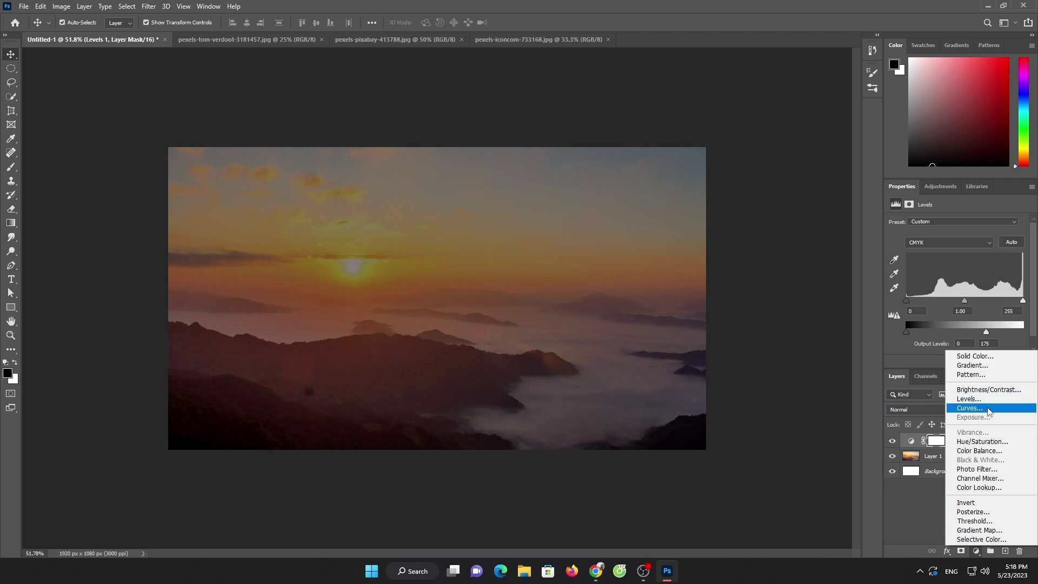
left_click(969, 408)
left_click_drag(957, 309, 952, 298)
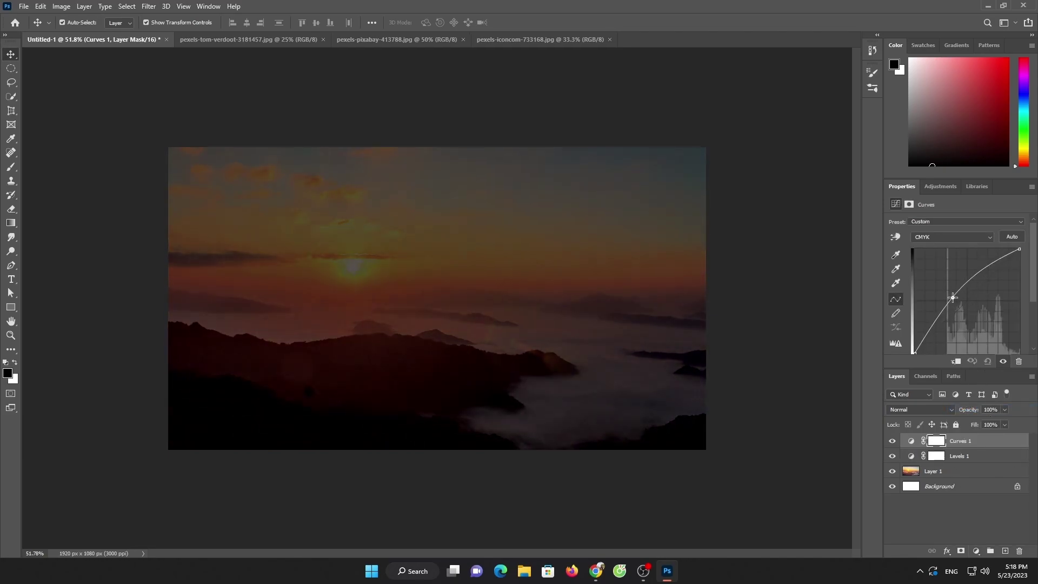
left_click(308, 40)
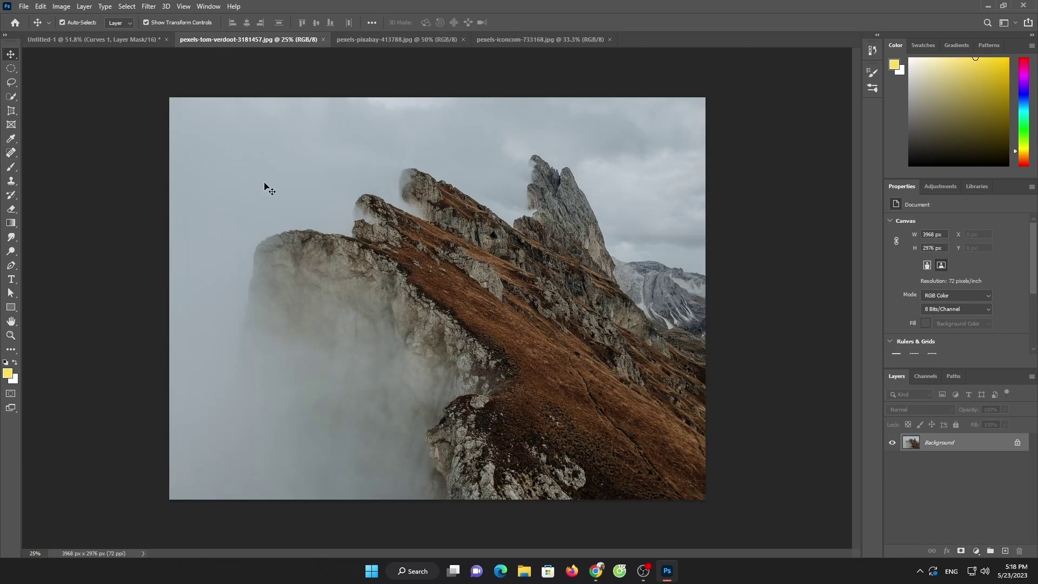
Select the misty cliff with Quick Selection and move it into Untitled-1
left_click(13, 95)
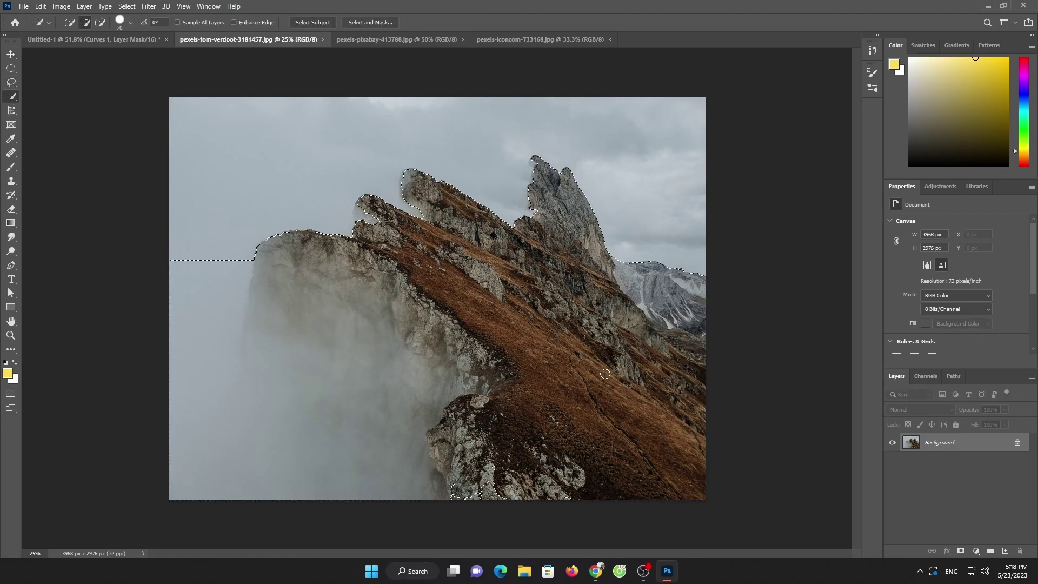
key("v")
mouse_move(376, 269)
left_mouse_down()
mouse_move(115, 53)
mouse_move(280, 306)
left_mouse_up()
Scale the cliff layer down and position it at the lower right of the canvas
key("ctrl+t")
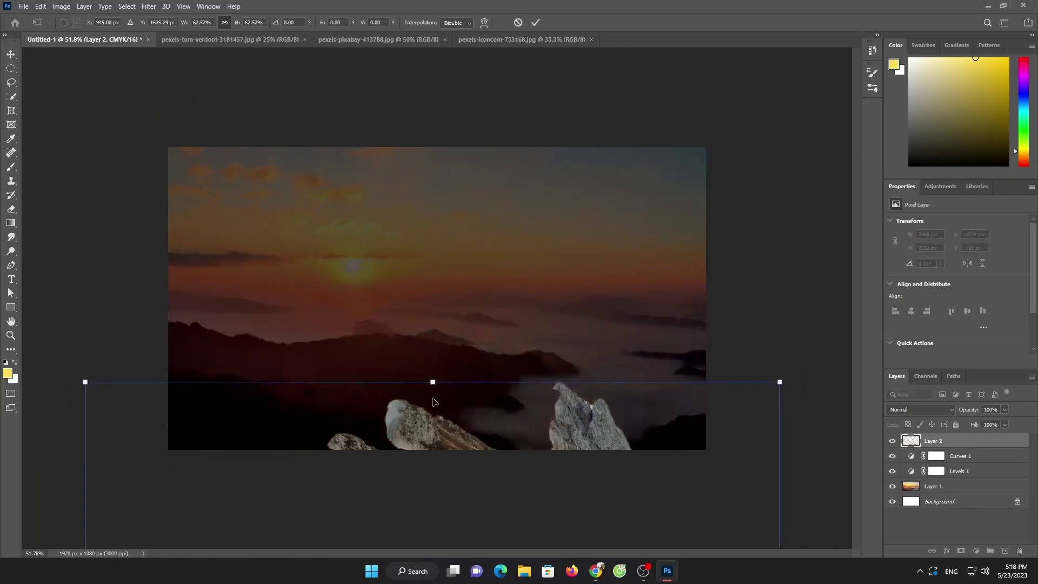
left_click_drag(97, 144, 227, 316)
mouse_move(401, 361)
left_mouse_down()
mouse_move(377, 234)
mouse_move(306, 296)
left_mouse_up()
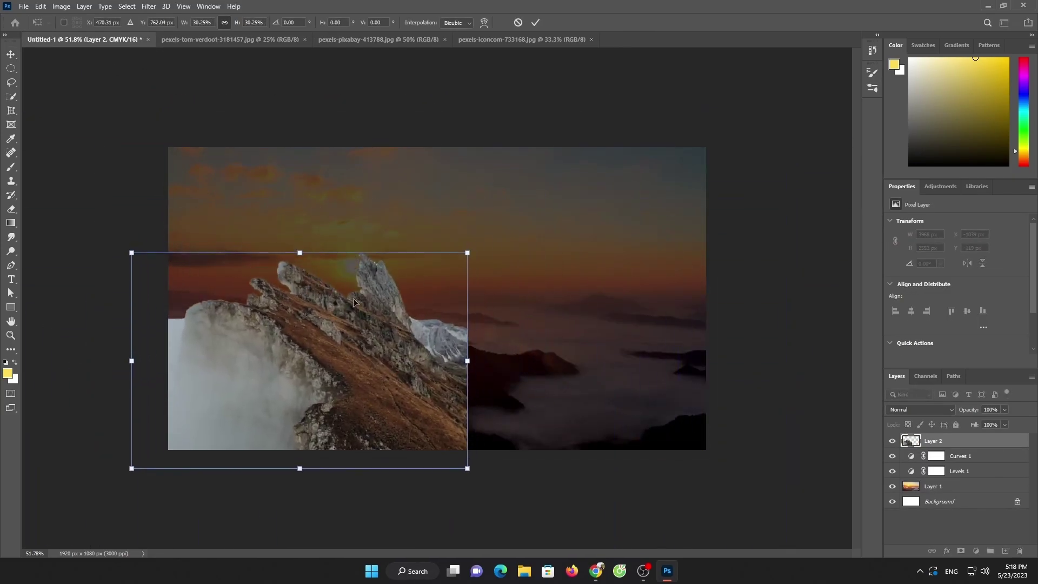
right_click(366, 345)
left_click(651, 349)
mouse_move(359, 397)
left_mouse_down()
mouse_move(703, 306)
mouse_move(745, 414)
left_mouse_up()
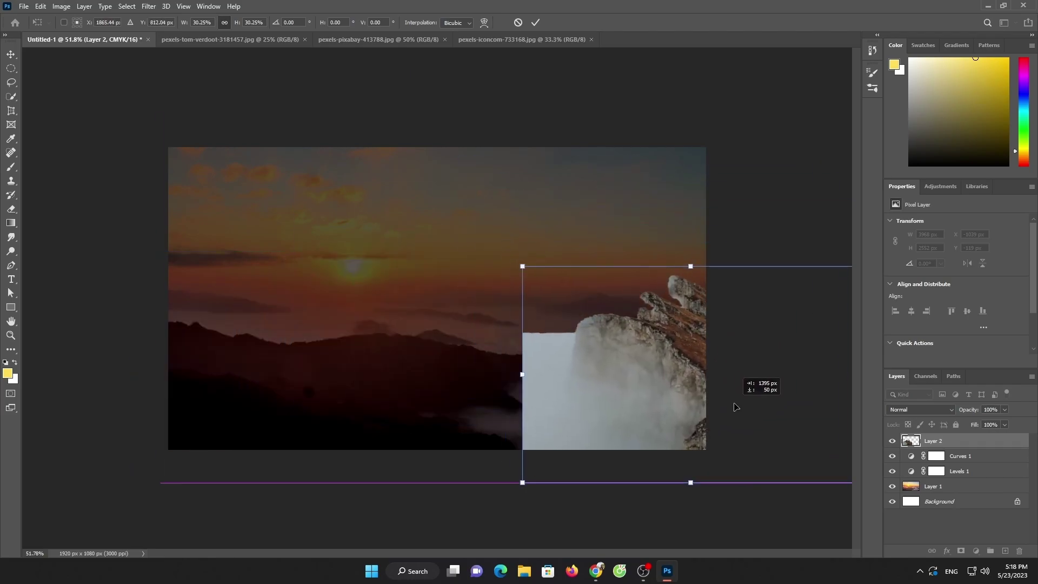
mouse_move(658, 343)
left_mouse_down()
mouse_move(621, 354)
mouse_move(626, 306)
mouse_move(624, 347)
mouse_move(599, 345)
mouse_move(611, 346)
left_mouse_up()
left_click(536, 22)
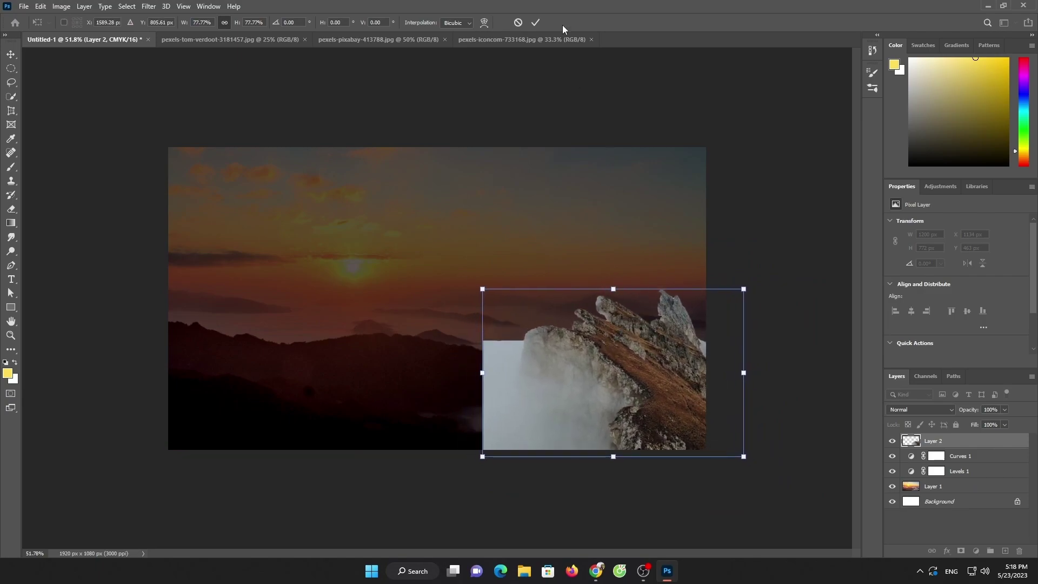
left_click(536, 22)
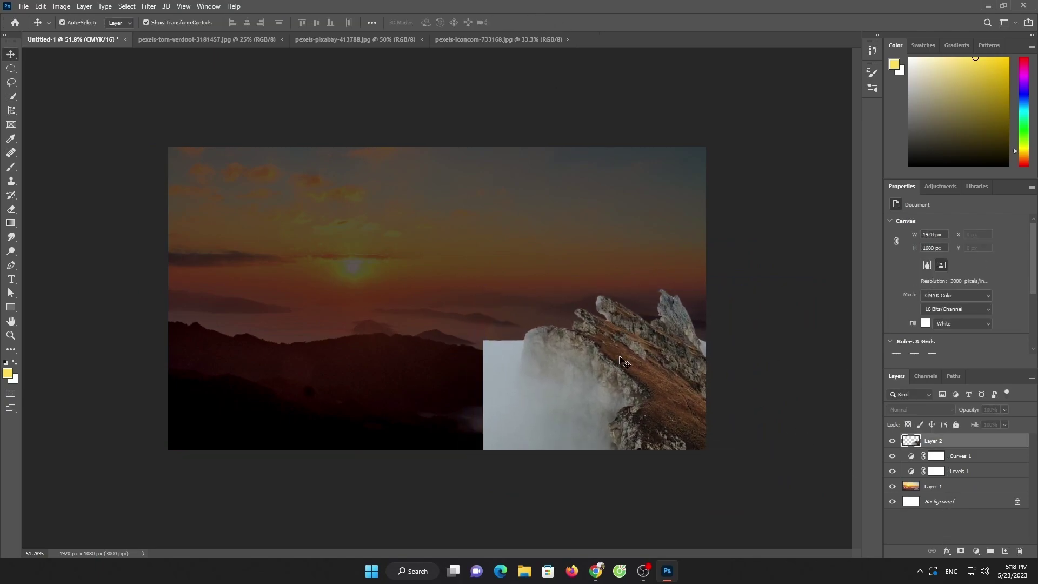
Erase the cliff's hard fog edge and rocky peaks into the sunset
key("e")
mouse_move(521, 338)
left_mouse_down()
mouse_move(503, 367)
mouse_move(493, 441)
mouse_move(538, 389)
mouse_move(537, 440)
mouse_move(575, 433)
mouse_move(556, 376)
mouse_move(521, 348)
mouse_move(595, 467)
left_mouse_up()
mouse_move(552, 308)
left_mouse_down()
mouse_move(623, 288)
mouse_move(744, 315)
left_mouse_up()
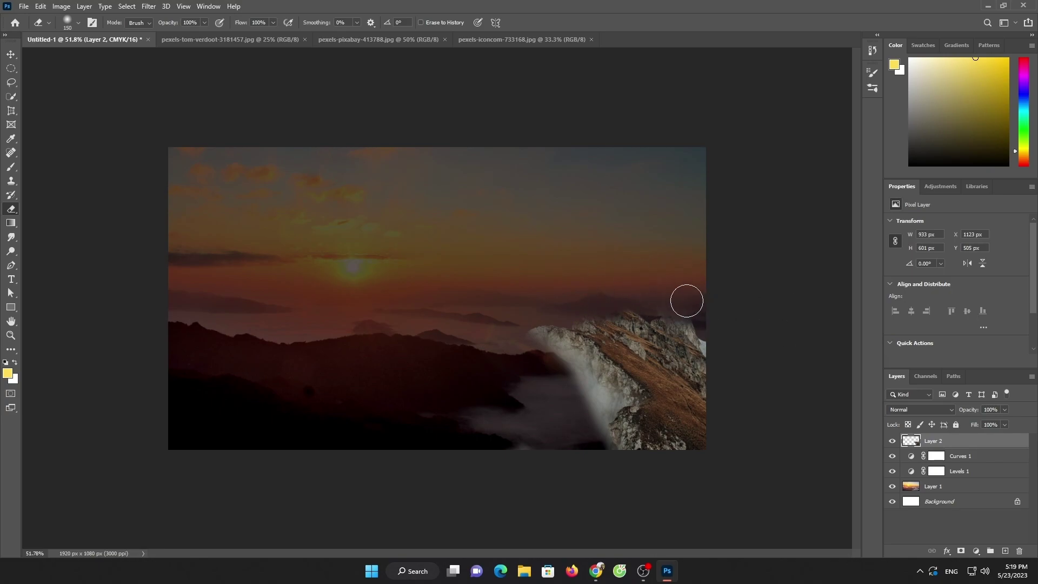
left_click_drag(687, 301, 701, 319)
Try flipping the cliff horizontally and moving it lower left, then undo that attempt
key("ctrl+t")
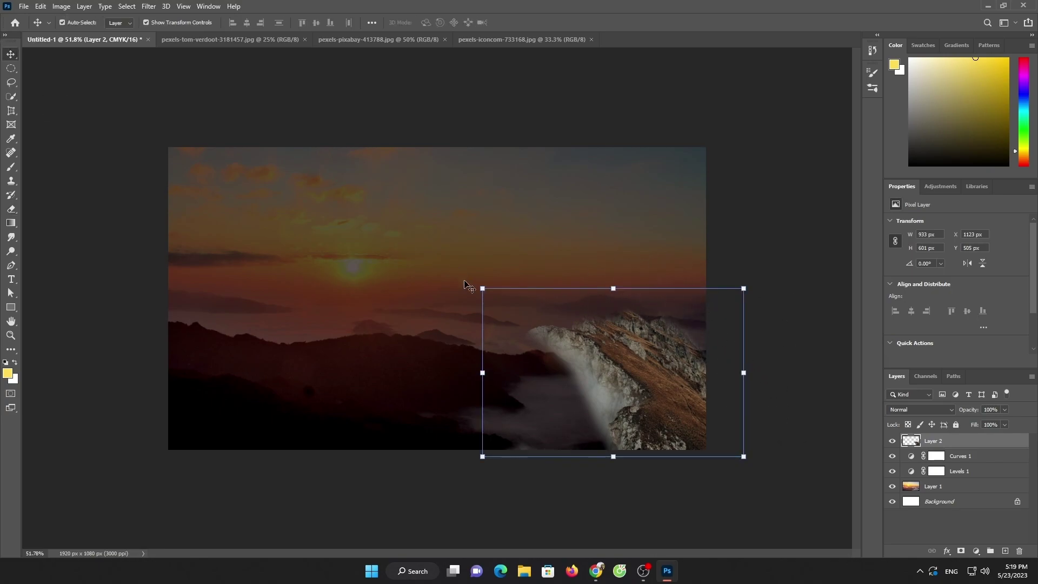
right_click(641, 369)
key("Escape")
right_click(630, 317)
key("Escape")
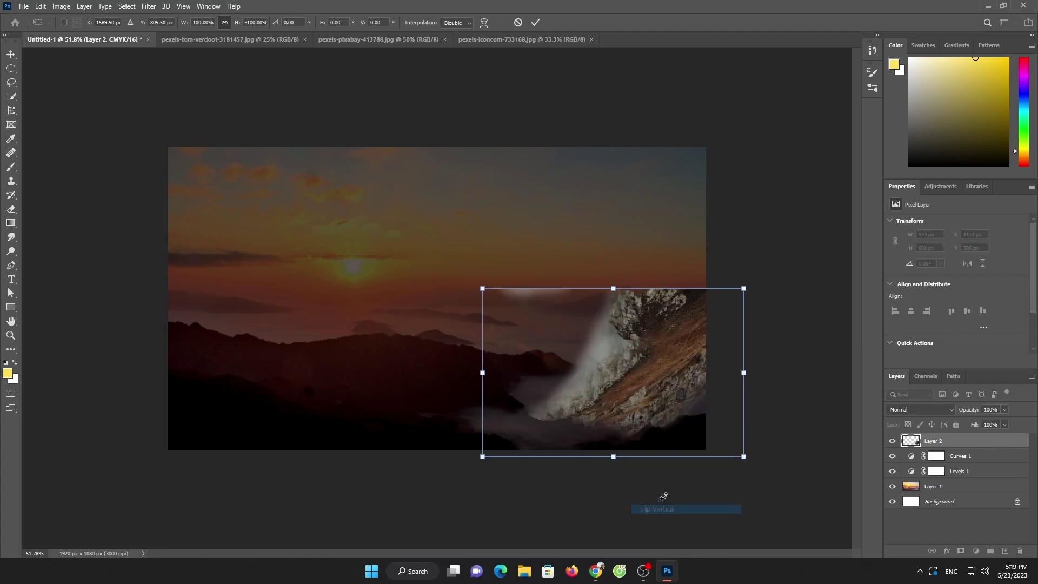
right_click(646, 356)
key("Escape")
right_click(652, 389)
left_click(681, 377)
left_click_drag(636, 367, 250, 392)
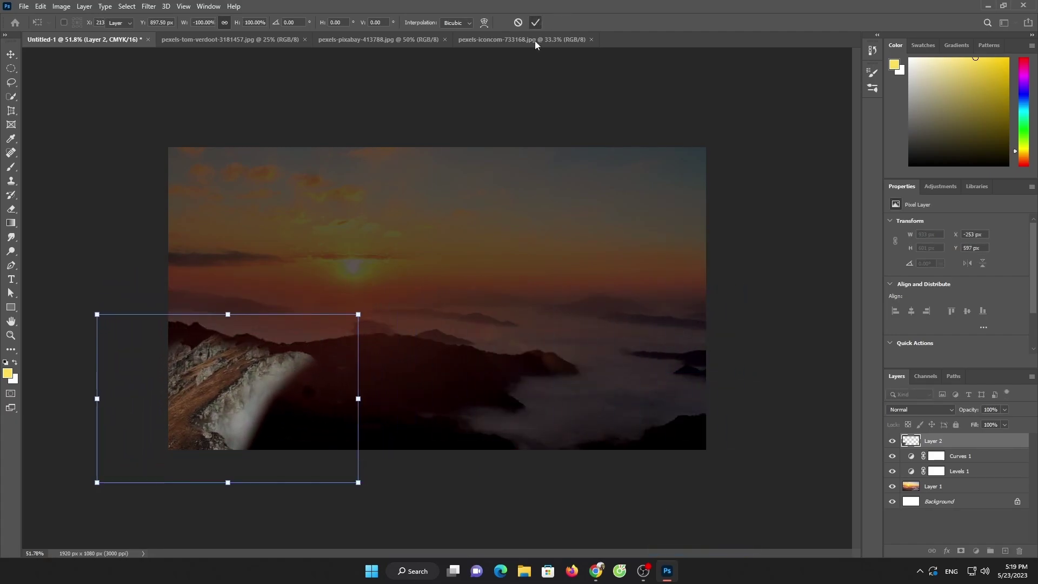
left_click(536, 22)
key("ctrl+z")
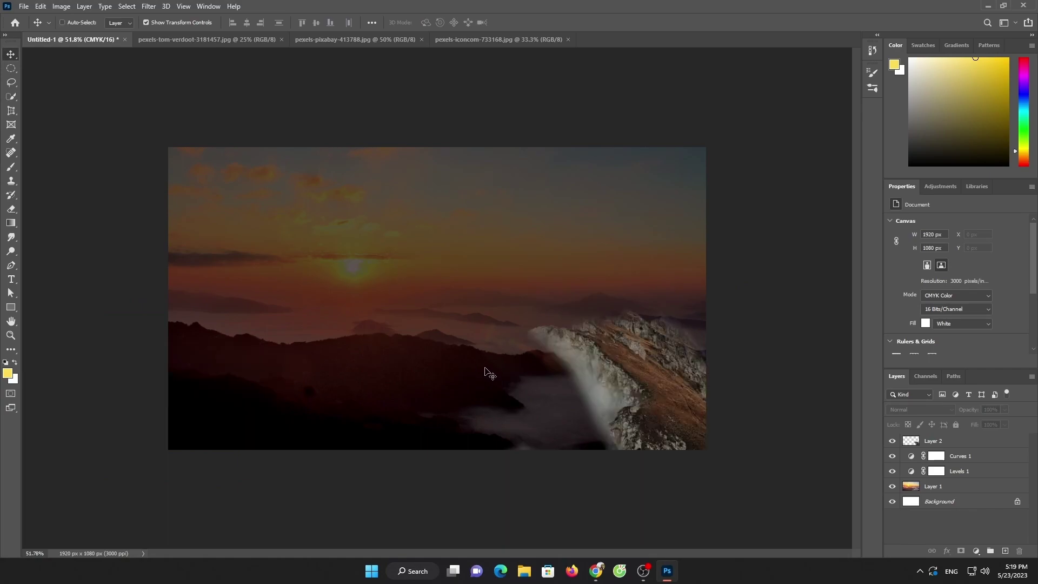
key("ctrl+z")
key("ctrl+z")
key("ctrl+z")
key("ctrl+z")
key("ctrl+z")
key("ctrl+z")
key("ctrl+z")
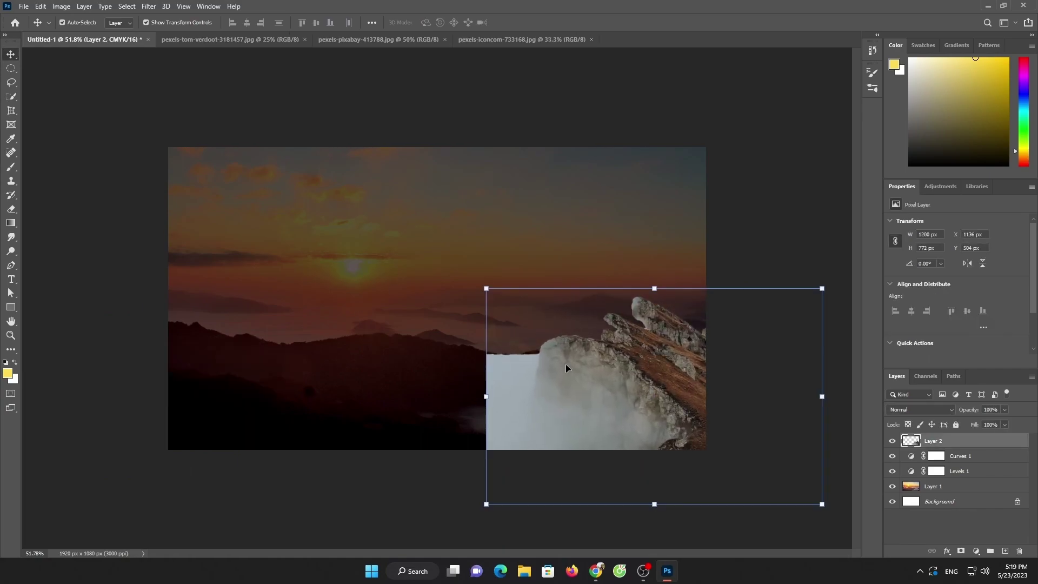
Erase the cliff's left edge and top mist again to blend into the sky
left_click(11, 208)
mouse_move(493, 362)
left_mouse_down()
mouse_move(487, 456)
mouse_move(514, 364)
mouse_move(481, 493)
left_mouse_up()
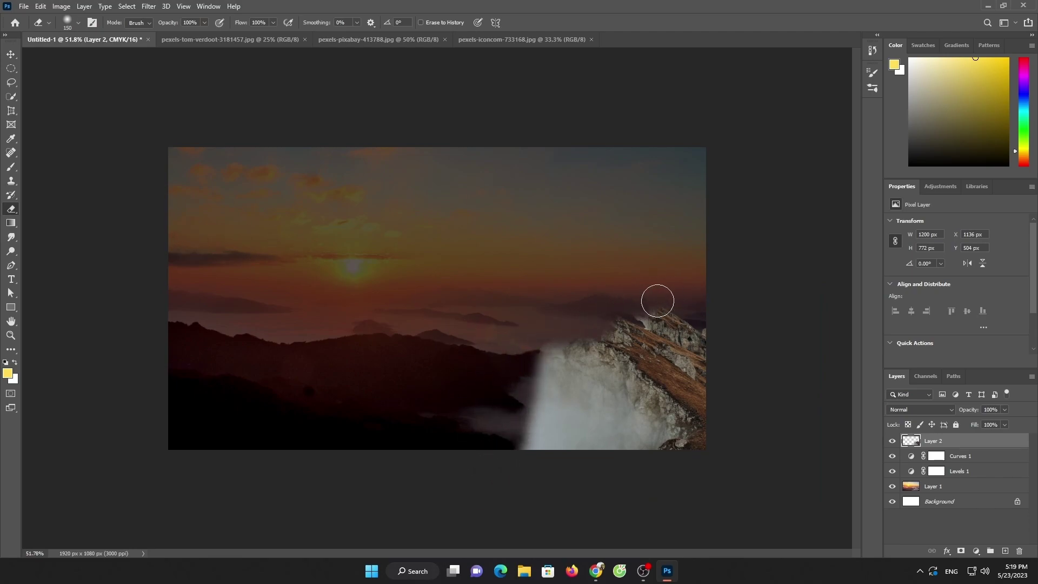
left_click_drag(658, 301, 567, 299)
Flip the cliff horizontally, shrink it to about 73%, and place it at lower left
key("ctrl+t")
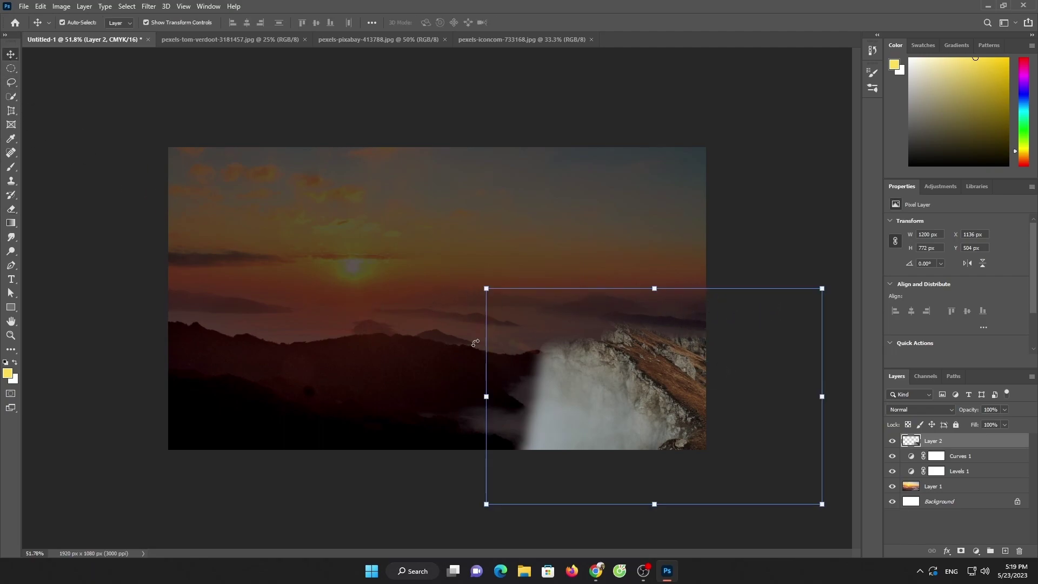
right_click(592, 372)
left_click(655, 287)
right_click(655, 287)
left_click(685, 469)
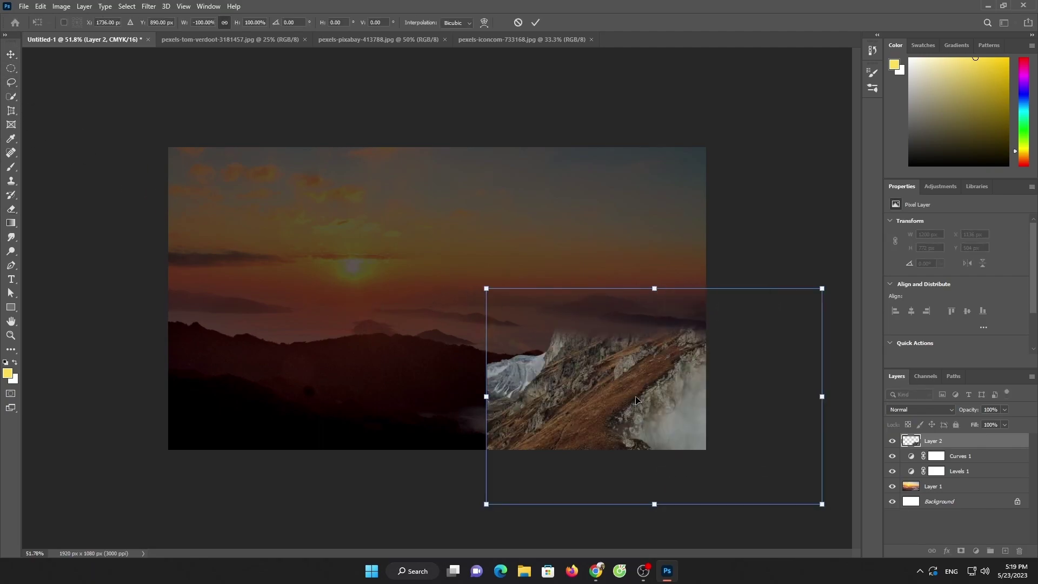
left_click_drag(656, 446, 324, 429)
left_click_drag(323, 273, 329, 325)
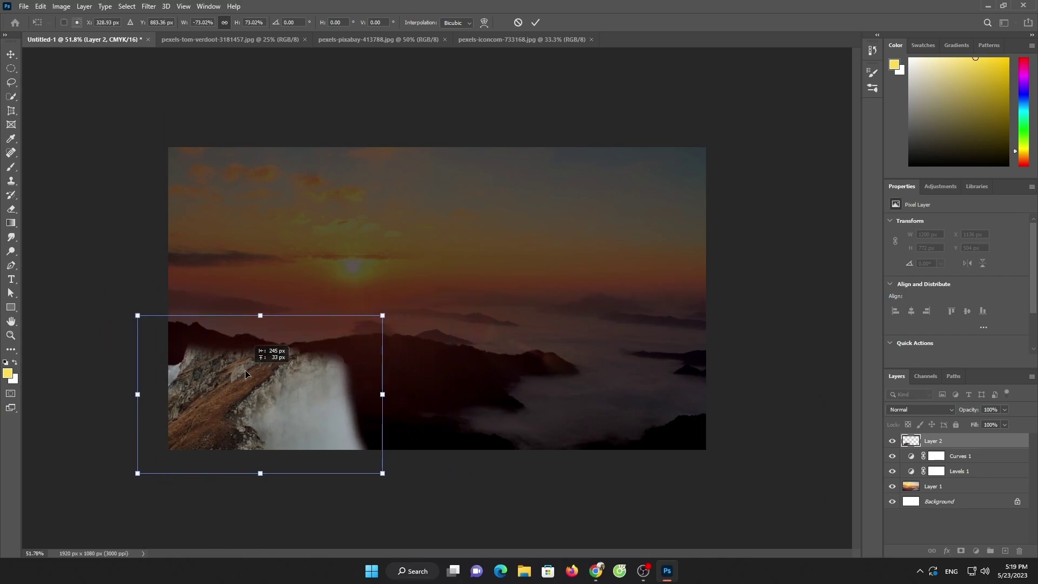
left_click_drag(303, 381, 271, 368)
left_click(535, 24)
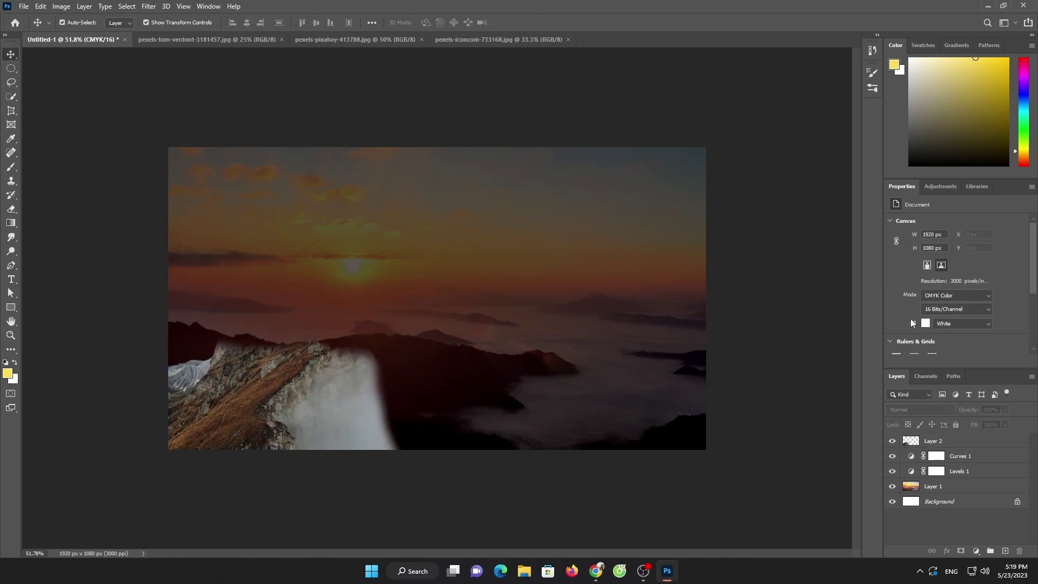
Darken the cliff with a Brightness/Contrast adjustment clipped to Layer 2
left_click(952, 442)
left_click(976, 550)
left_click(968, 391)
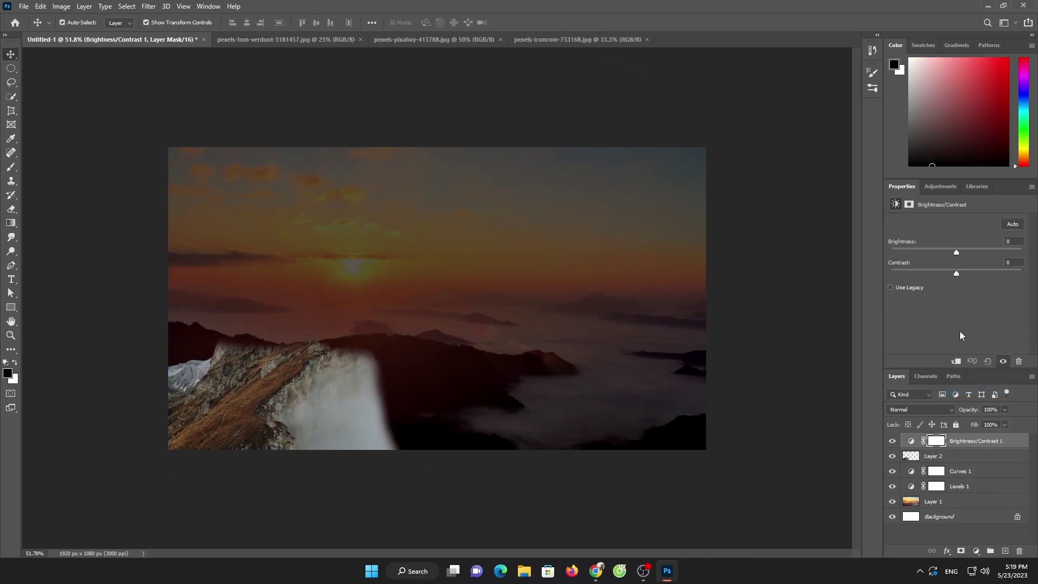
mouse_move(954, 256)
left_mouse_down()
mouse_move(929, 254)
mouse_move(1009, 270)
mouse_move(932, 274)
left_mouse_up()
left_click(954, 359)
Add a Hue/Saturation adjustment at saturation +28, also clipped to the cliff
left_click(976, 551)
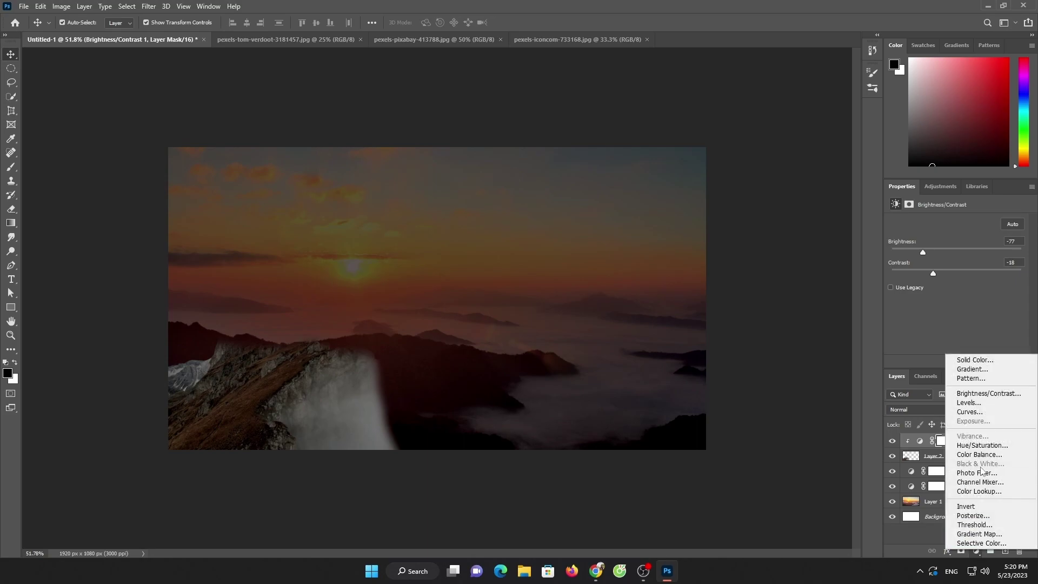
left_click(975, 443)
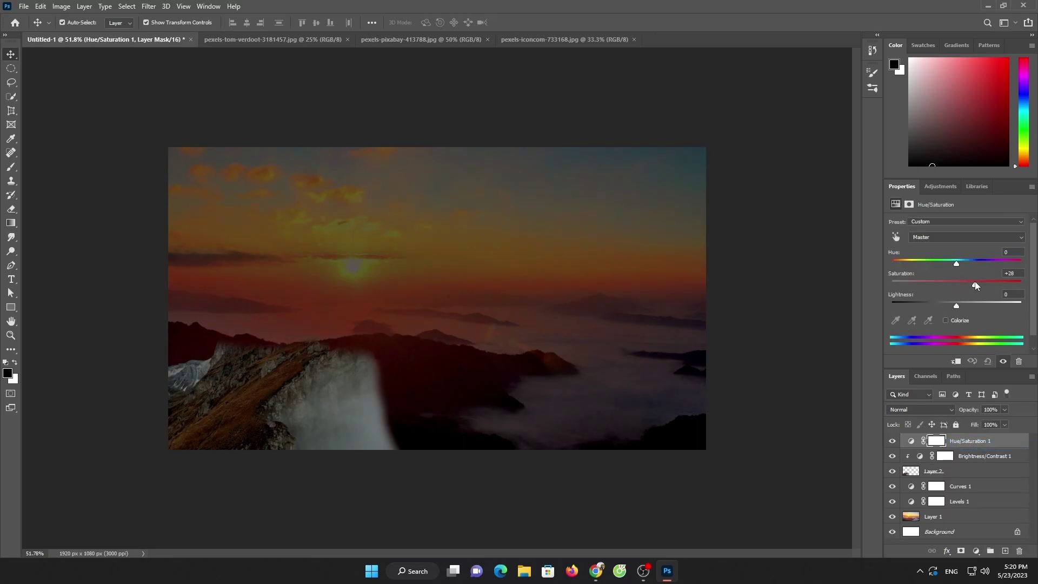
left_click(955, 361)
left_click(777, 370)
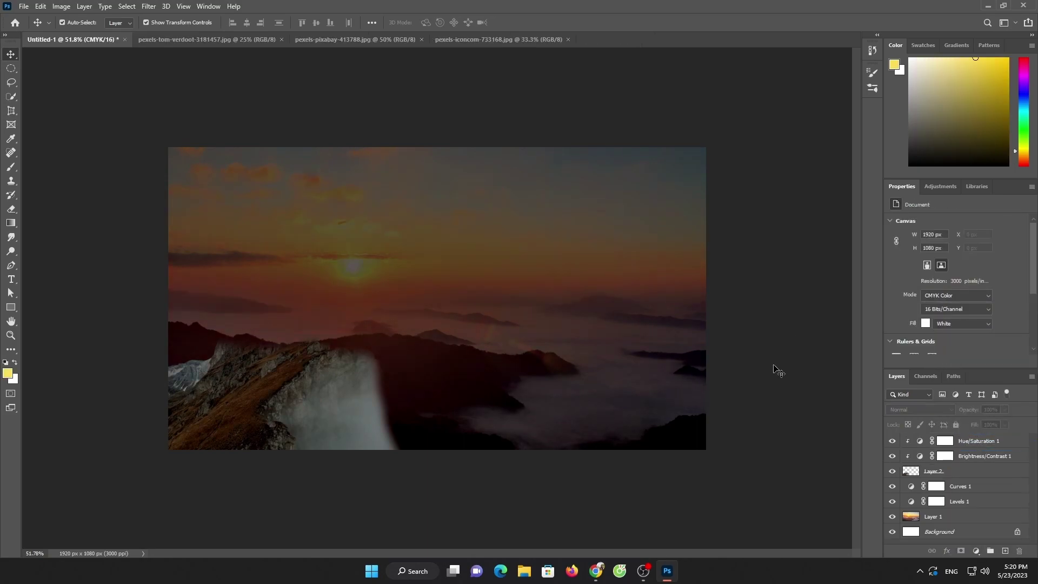
left_click(197, 40)
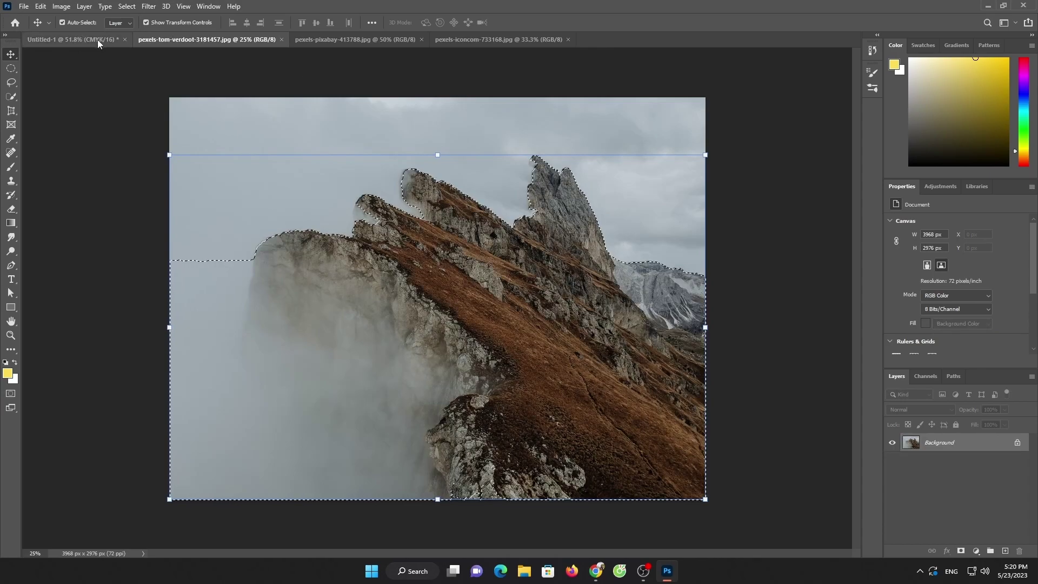
Close the pexels-tom-verdoot and pexels-iconcom source photo documents
left_click(97, 40)
left_click(180, 44)
left_click(281, 40)
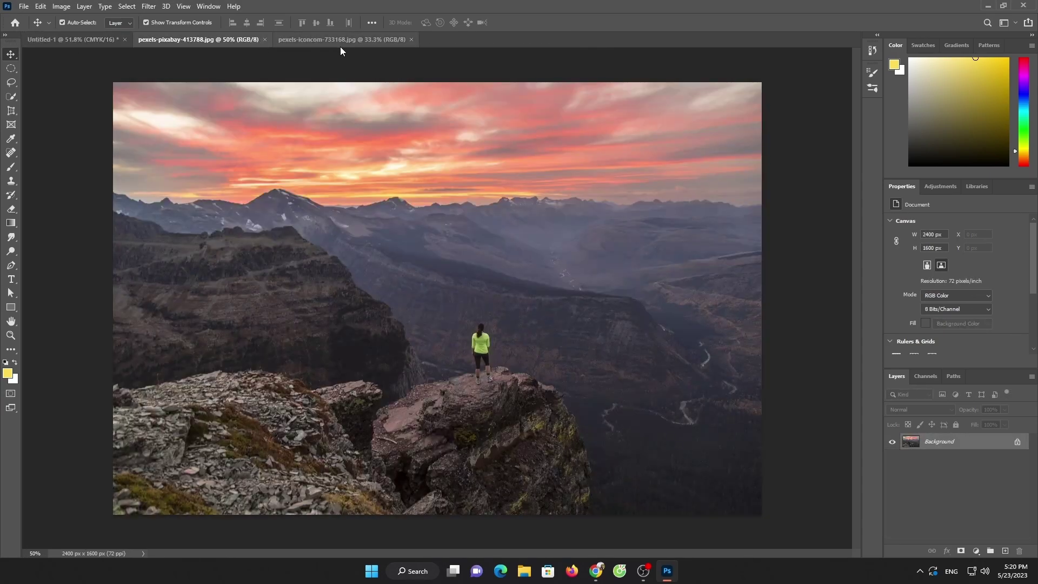
left_click(411, 39)
left_click(24, 6)
Open Smoke-PNG-Free-File-Download.png from the Downloads folder
left_click(37, 28)
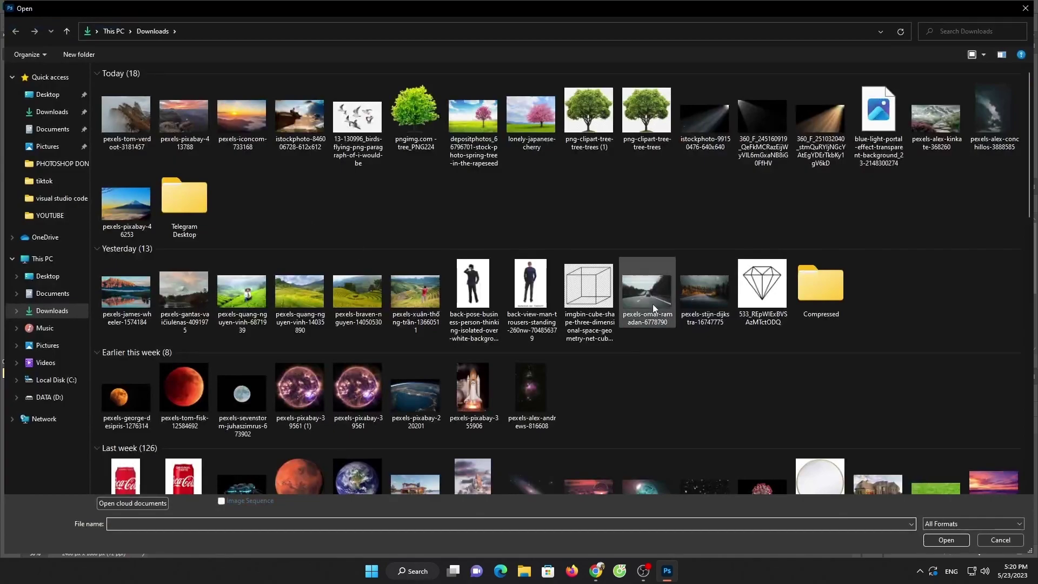
scroll(653, 304, "down", 5)
scroll(641, 297, "down", 3)
scroll(640, 297, "up", 3)
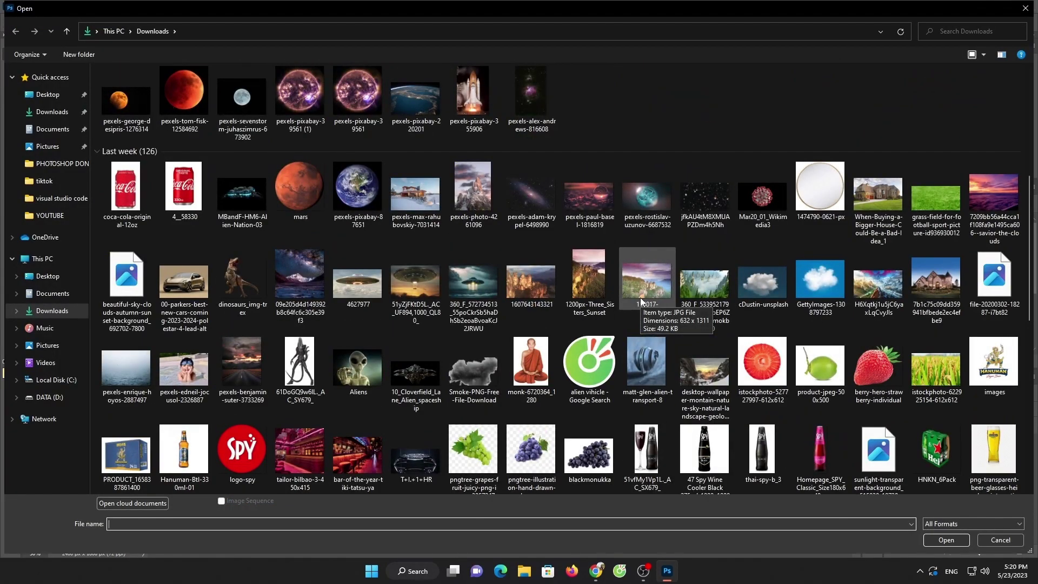
scroll(640, 298, "down", 3)
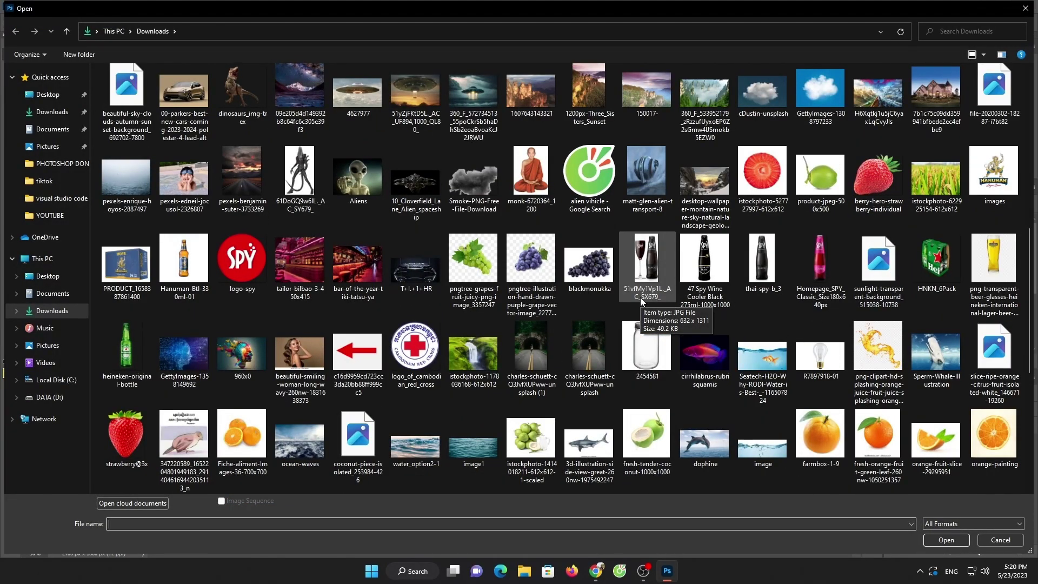
scroll(640, 299, "up", 5)
scroll(640, 299, "down", 9)
scroll(640, 299, "down", 3)
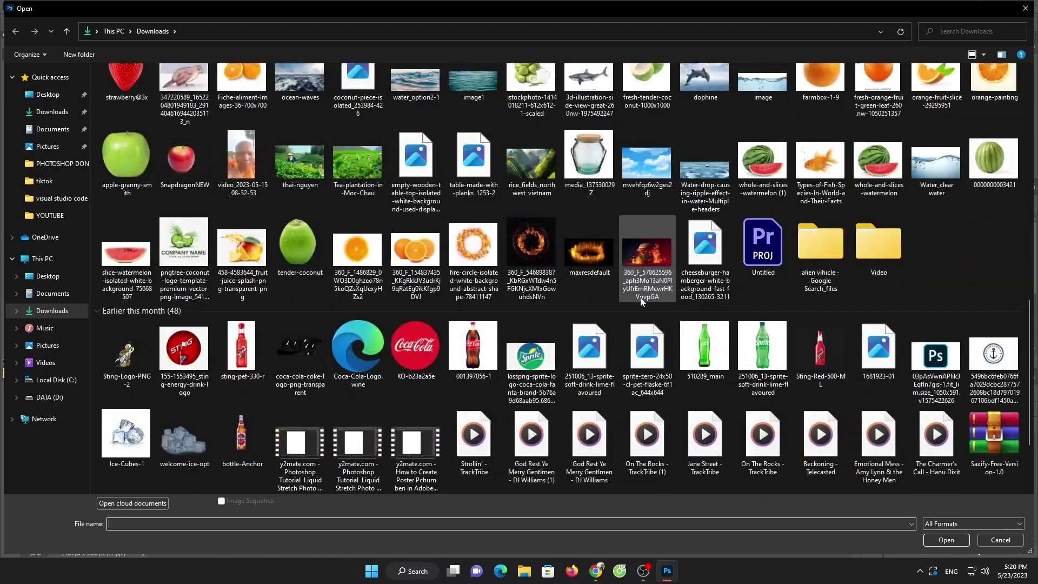
scroll(641, 301, "down", 4)
scroll(641, 301, "down", 2)
scroll(640, 301, "up", 3)
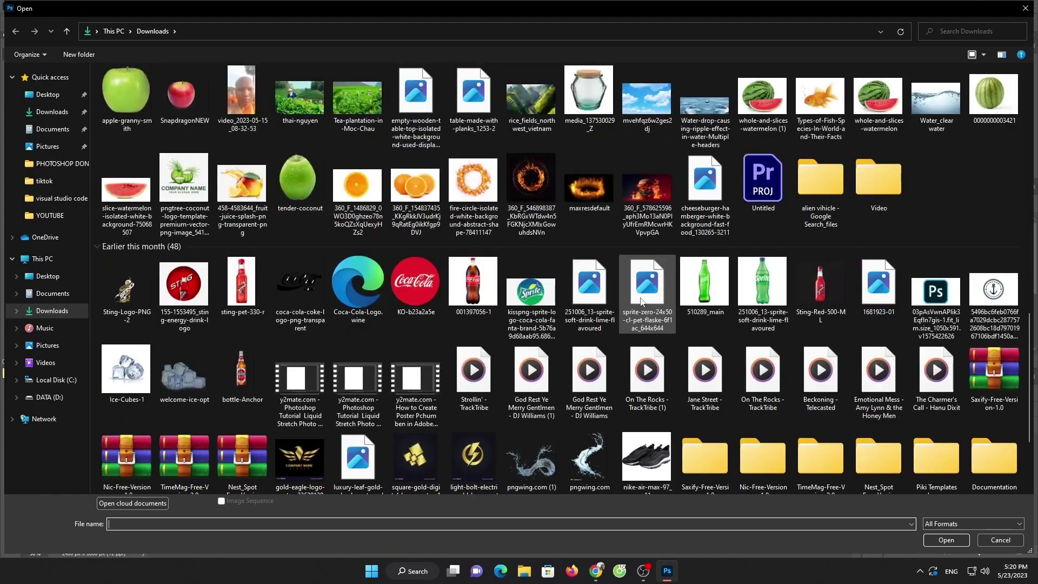
scroll(640, 301, "up", 6)
scroll(640, 301, "up", 2)
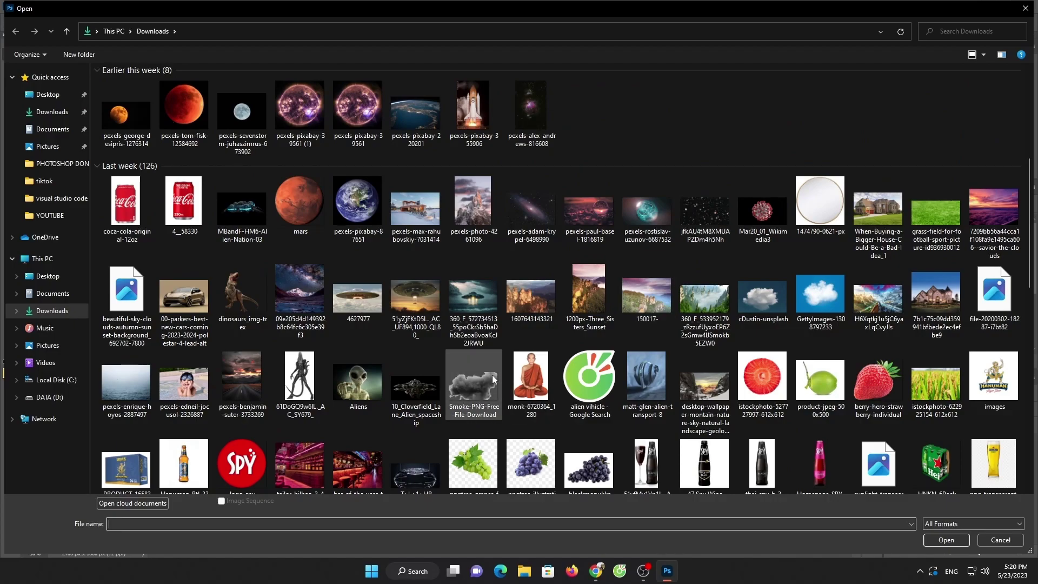
double_click(473, 381)
Bring the smoke into Untitled-1 below the cliff layer, over the mountain ridge
left_click_drag(329, 346, 330, 346)
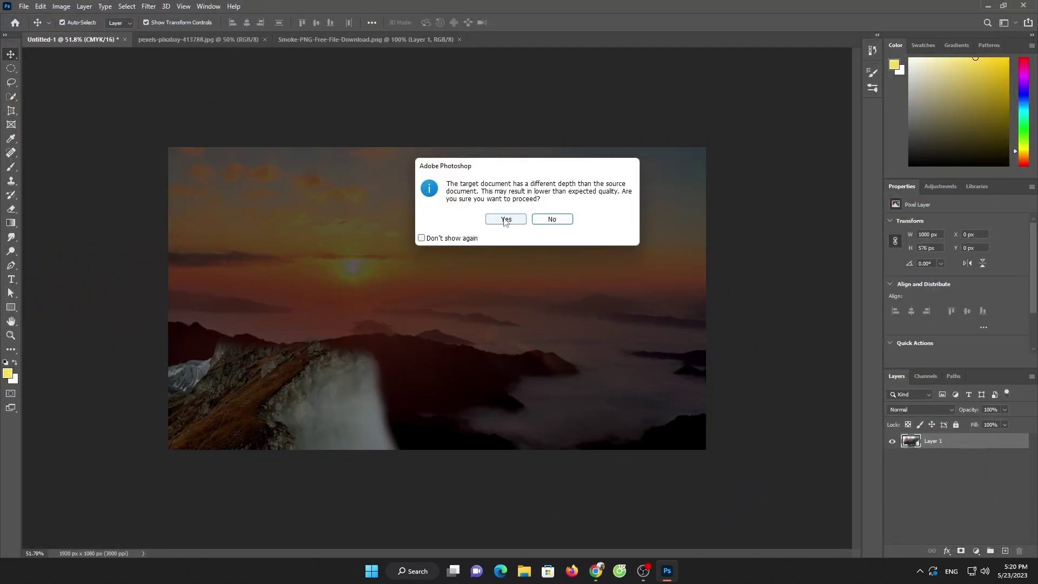
left_click(507, 219)
left_click_drag(243, 303, 246, 308)
left_click_drag(933, 440, 948, 485)
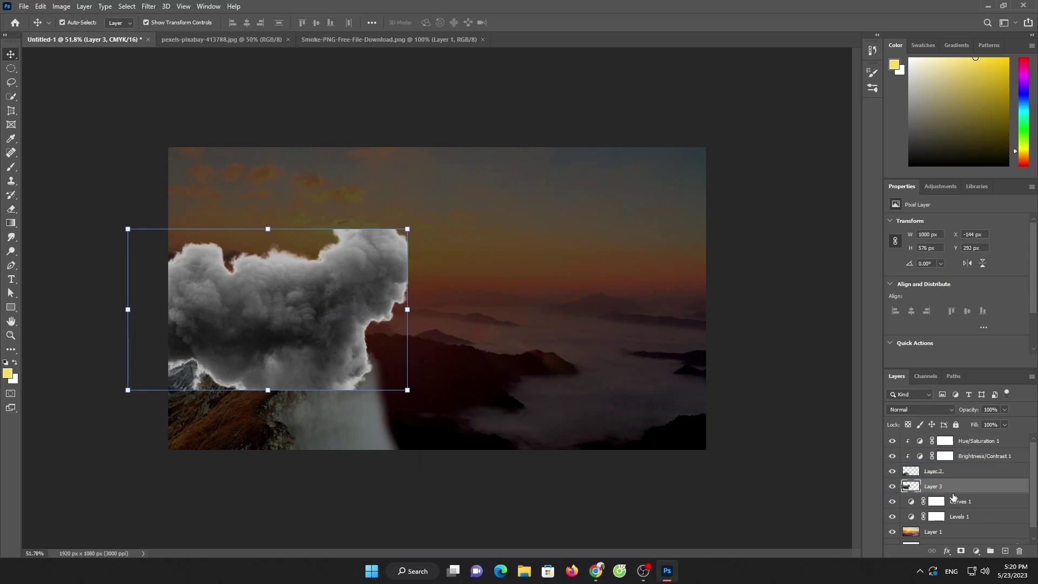
mouse_move(352, 240)
left_mouse_down()
mouse_move(354, 326)
mouse_move(458, 355)
left_mouse_up()
Duplicate the smoke layer and erase excess smoke over the mountains from both copies
key("ctrl+j")
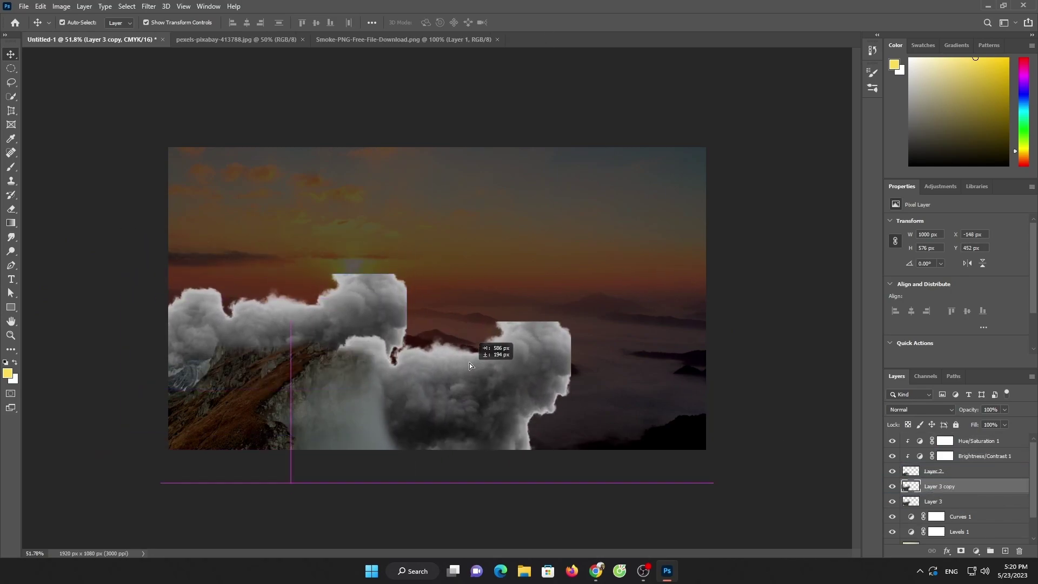
left_click(12, 209)
mouse_move(287, 314)
left_mouse_down()
mouse_move(459, 359)
mouse_move(421, 378)
mouse_move(500, 434)
left_mouse_up()
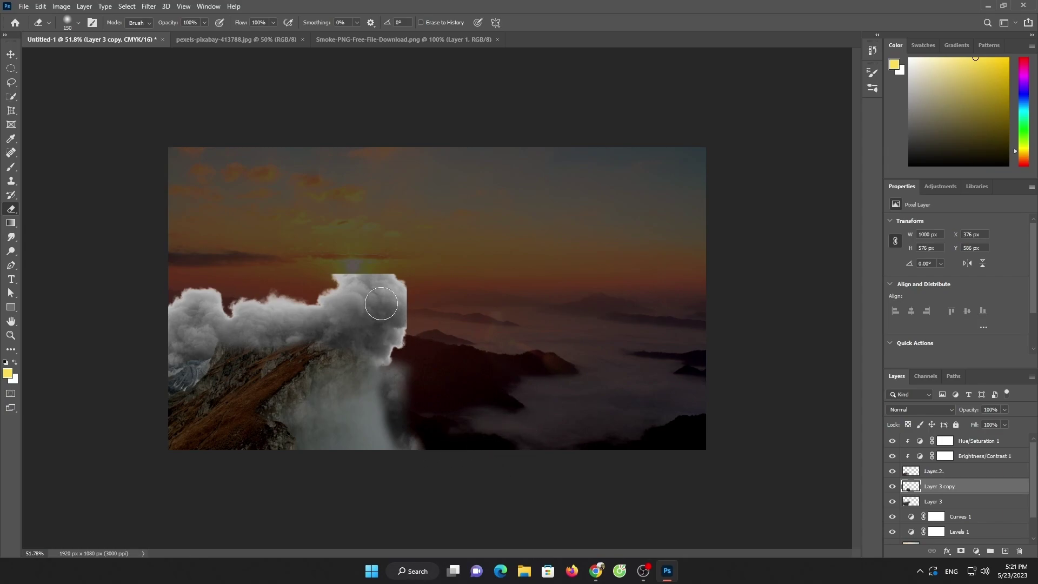
left_click(952, 501)
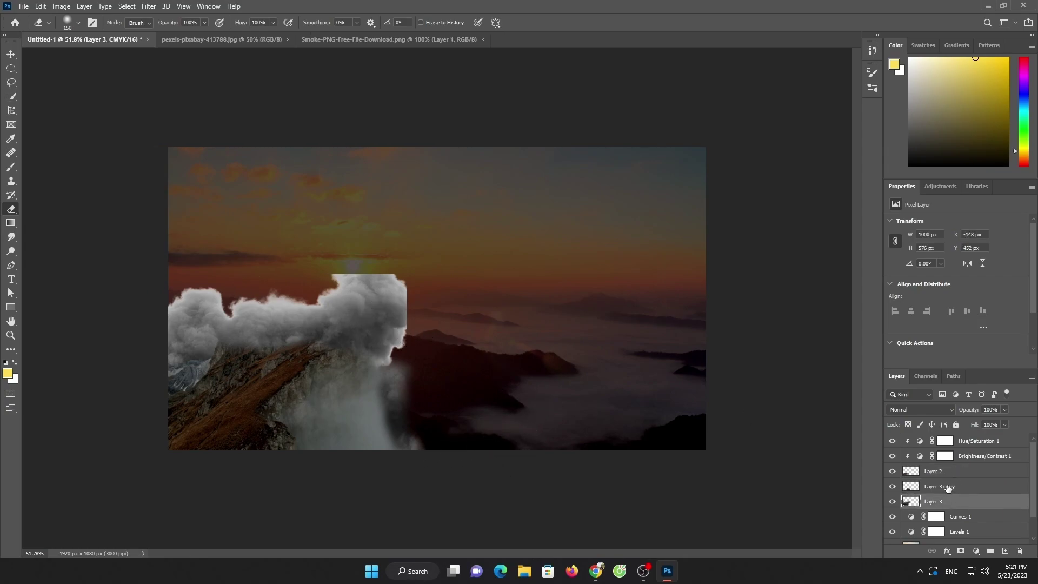
mouse_move(325, 292)
left_mouse_down()
mouse_move(379, 303)
mouse_move(406, 340)
mouse_move(352, 320)
mouse_move(108, 320)
left_mouse_up()
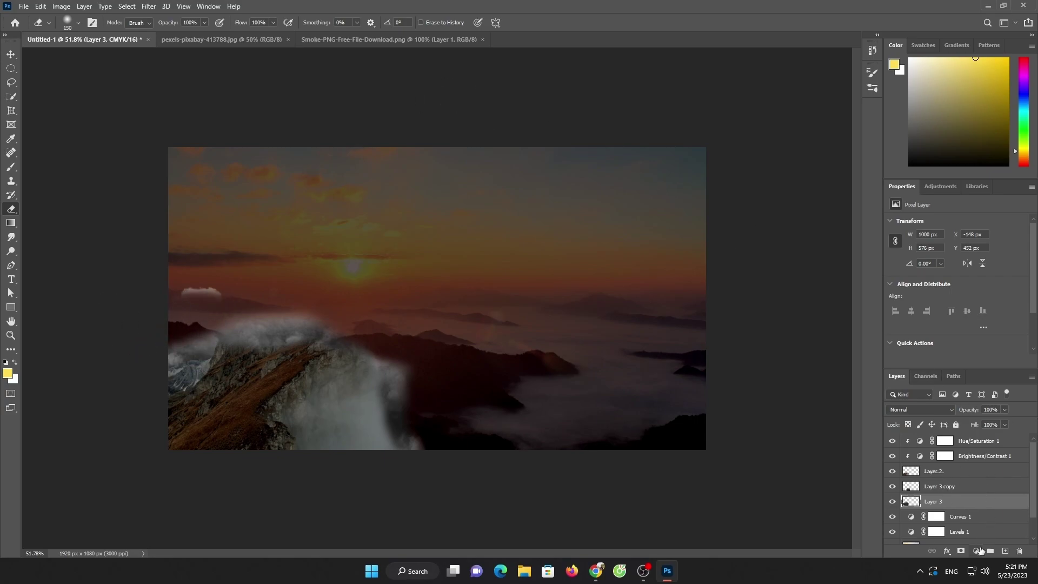
Tone the smoke with Brightness/Contrast and a clipped Hue/Saturation adjustment (+33)
left_click(980, 550)
left_click(919, 400)
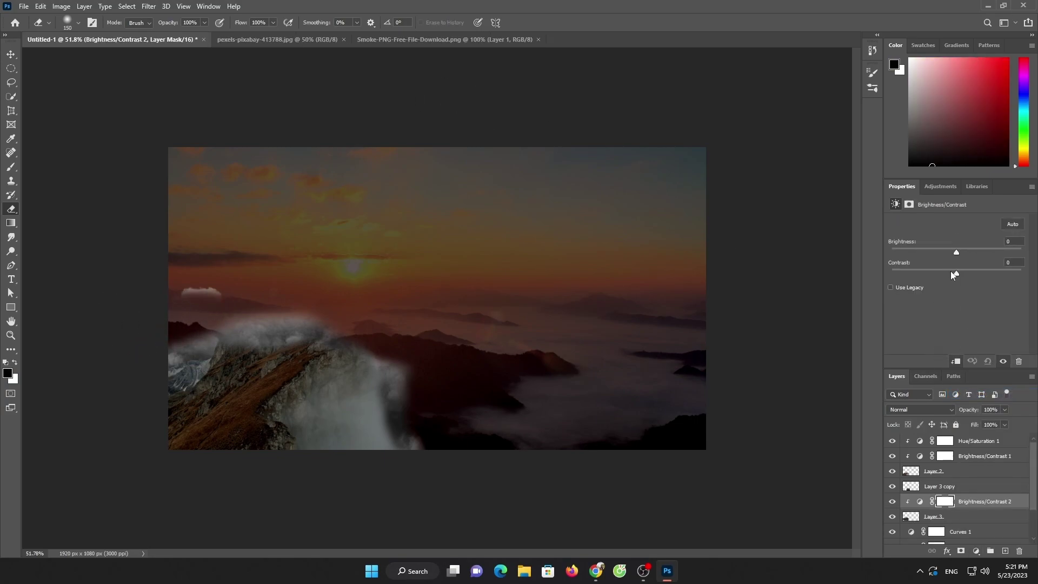
mouse_move(957, 252)
left_mouse_down()
mouse_move(939, 252)
mouse_move(959, 251)
left_mouse_up()
left_click(976, 550)
left_click(982, 450)
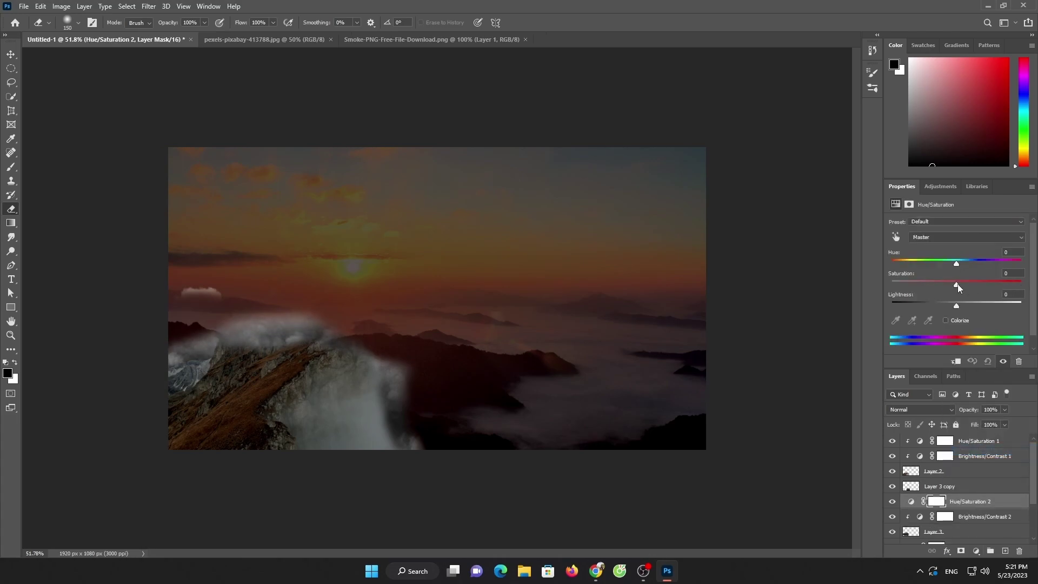
left_click(956, 361)
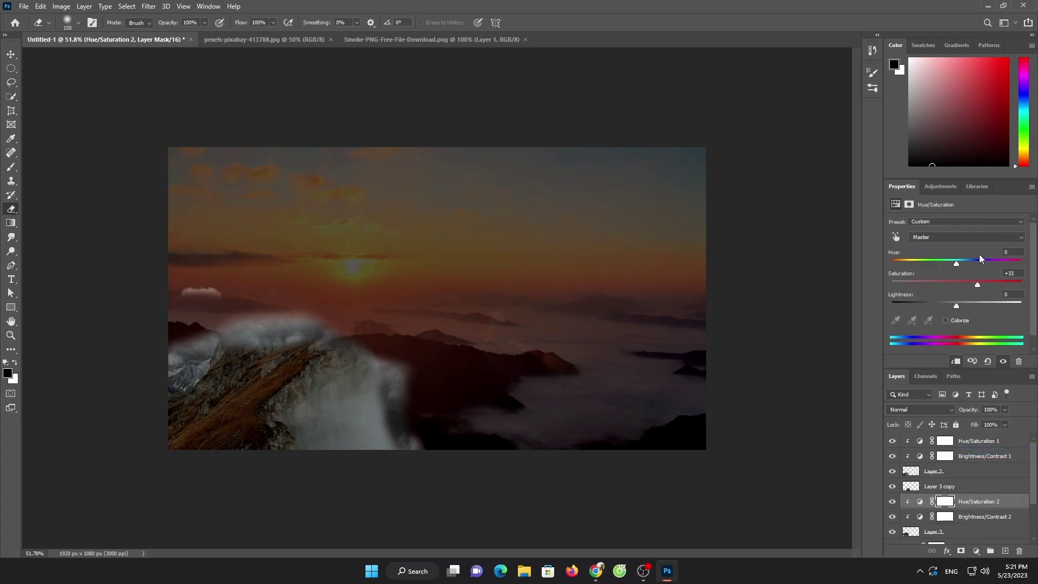
Set the foreground colour to white
left_click(5, 373)
left_click(628, 72)
left_click(873, 67)
Paint soft yellow light over the smoke and mist on a new top layer, 300 px brush, 13% flow
key("e")
left_click(957, 443)
left_click(1005, 551)
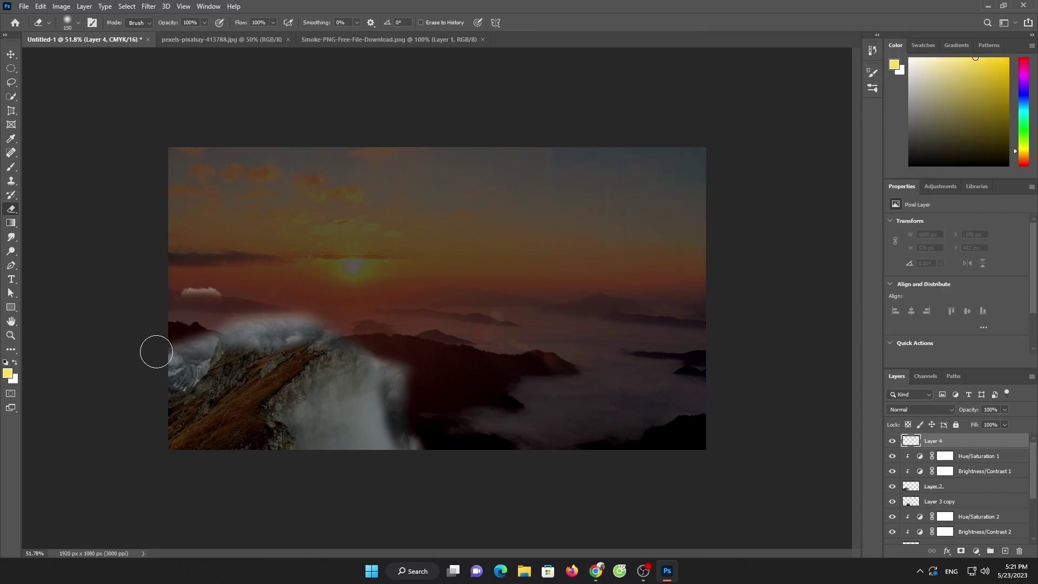
key("b")
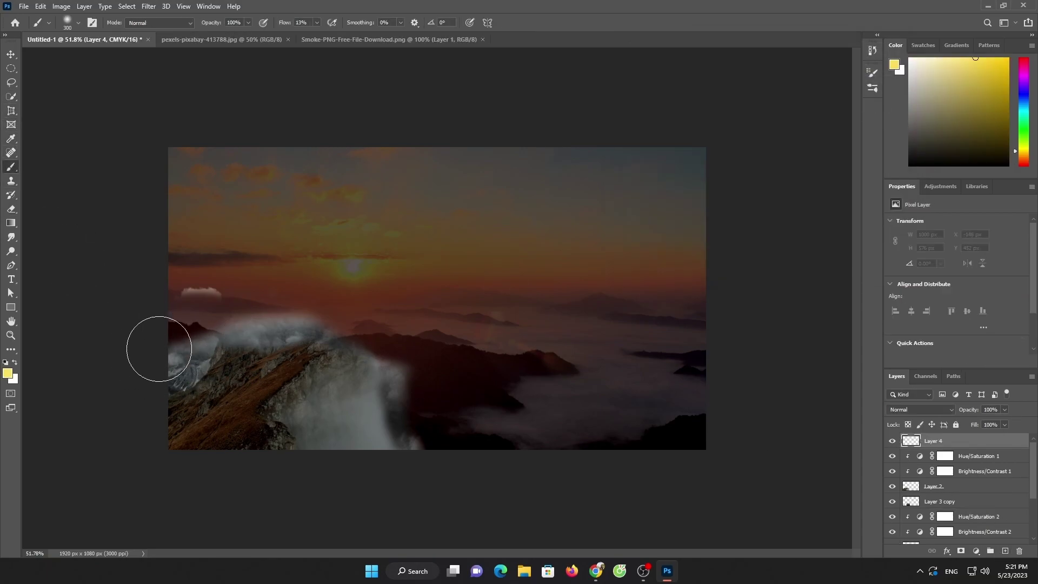
left_click_drag(287, 348, 297, 352)
mouse_move(395, 411)
left_mouse_down()
mouse_move(310, 340)
mouse_move(146, 355)
mouse_move(222, 352)
mouse_move(383, 447)
mouse_move(354, 436)
mouse_move(482, 445)
mouse_move(693, 417)
mouse_move(531, 423)
mouse_move(769, 332)
mouse_move(390, 431)
mouse_move(714, 352)
mouse_move(362, 487)
left_mouse_up()
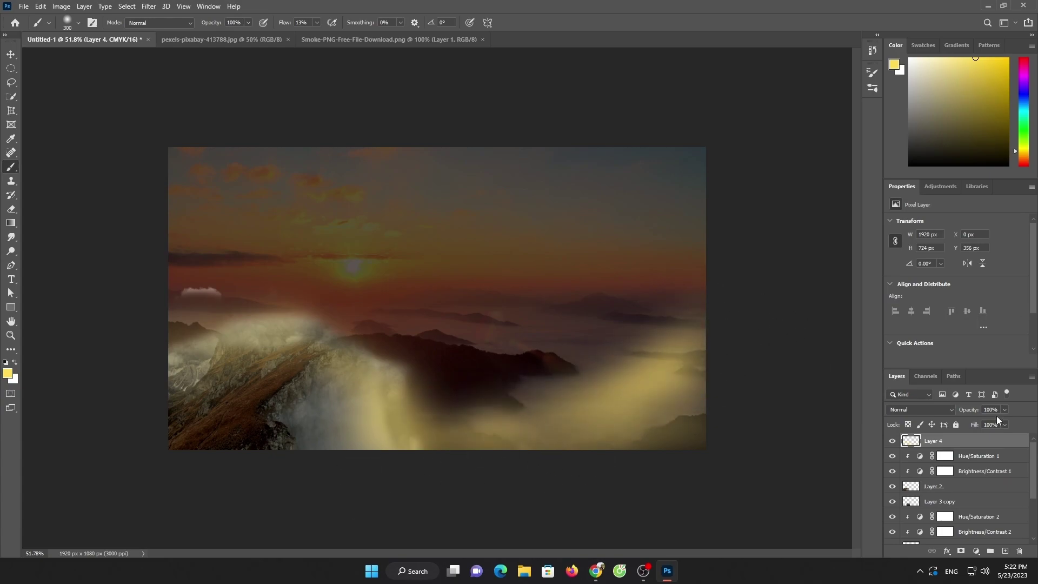
Set the yellow glow layer's blend mode to Screen
left_click(919, 409)
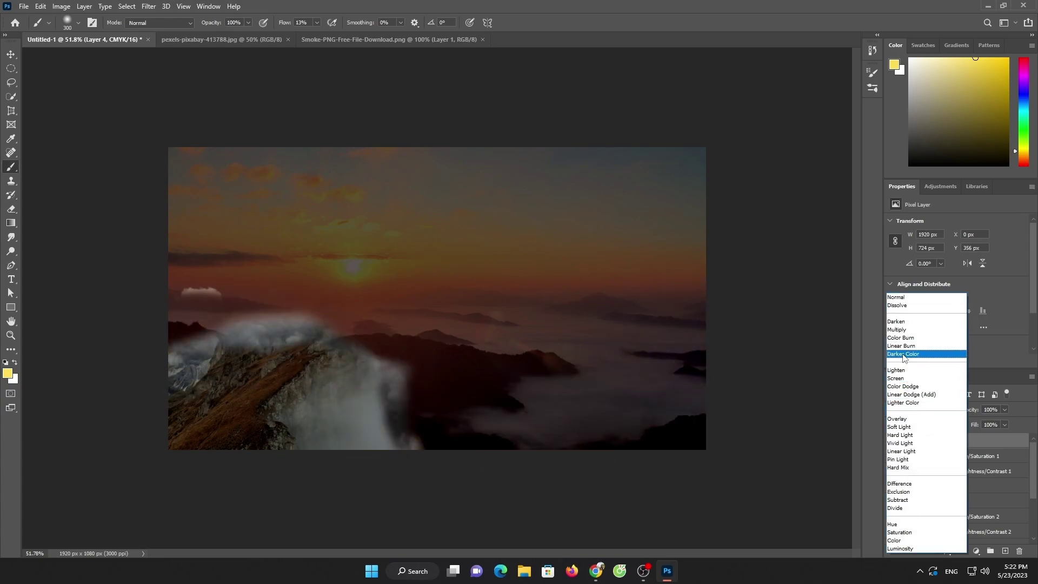
left_click(910, 381)
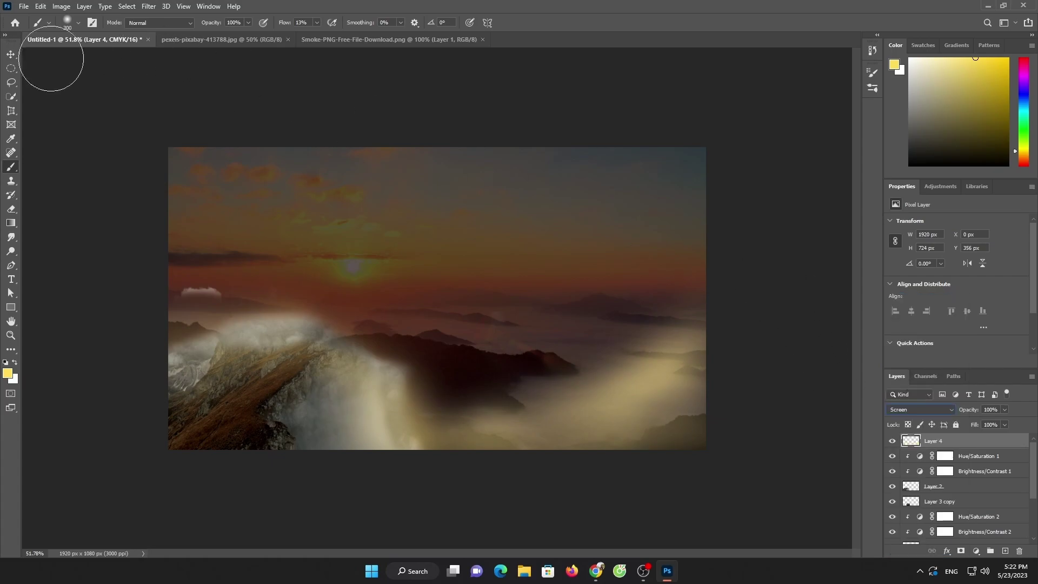
left_click(165, 38)
left_click(84, 39)
scroll(957, 486, "down", 3)
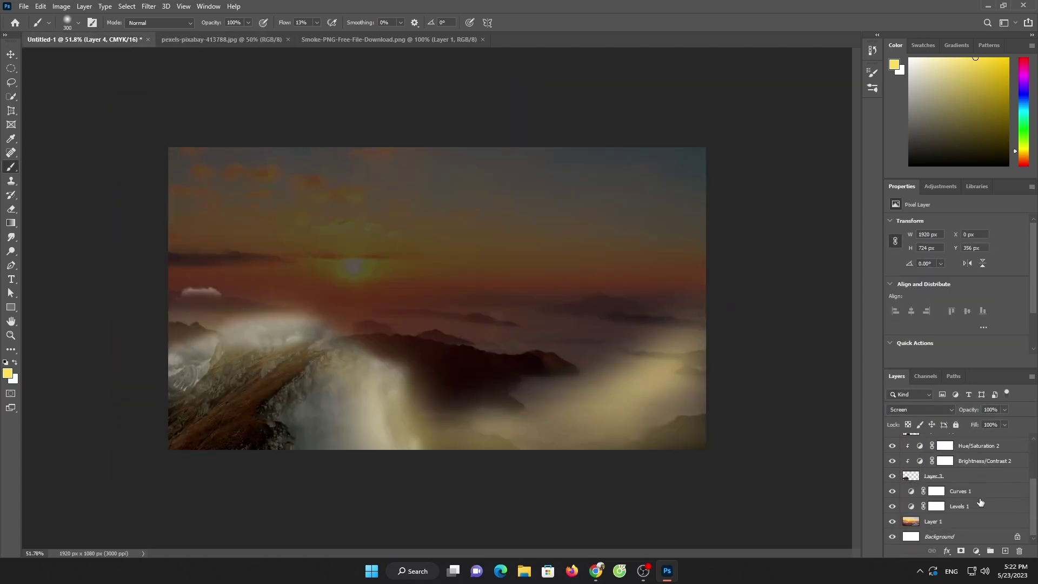
left_click(952, 521)
Reshape the Curves 1 adjustment to brighten the scene
left_click(968, 492)
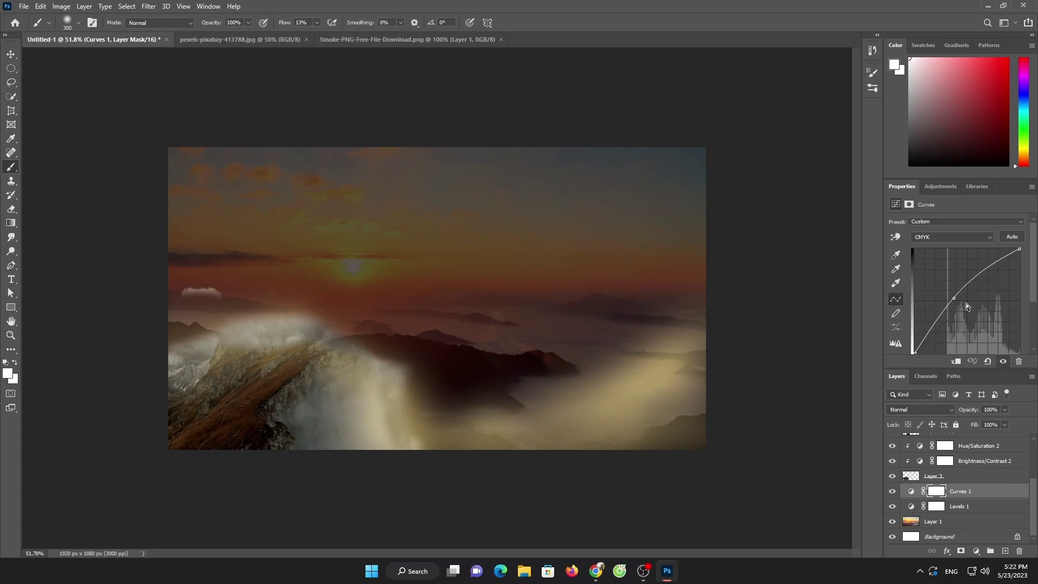
left_click_drag(966, 303, 960, 301)
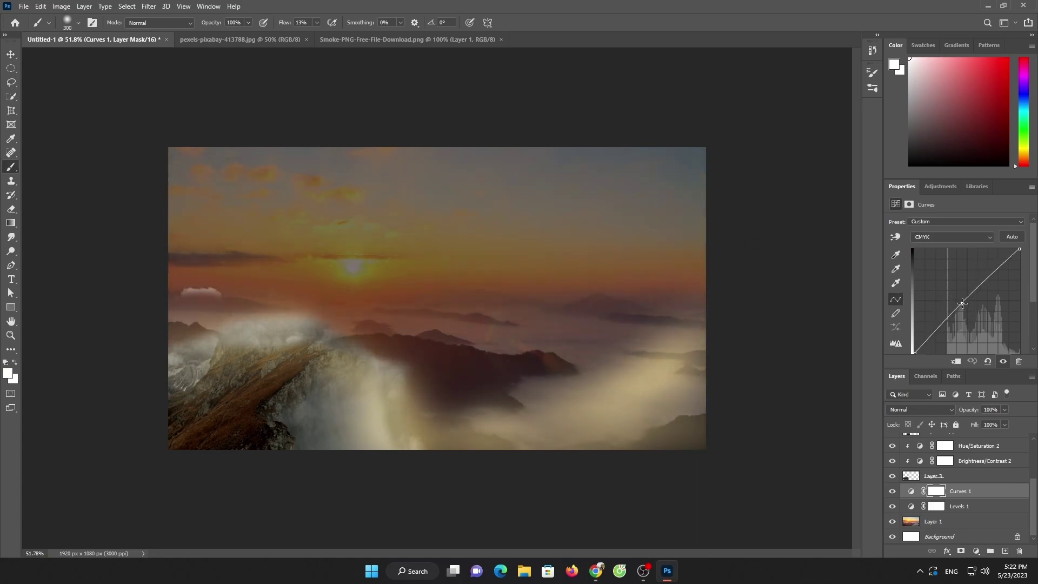
scroll(921, 481, "up", 3)
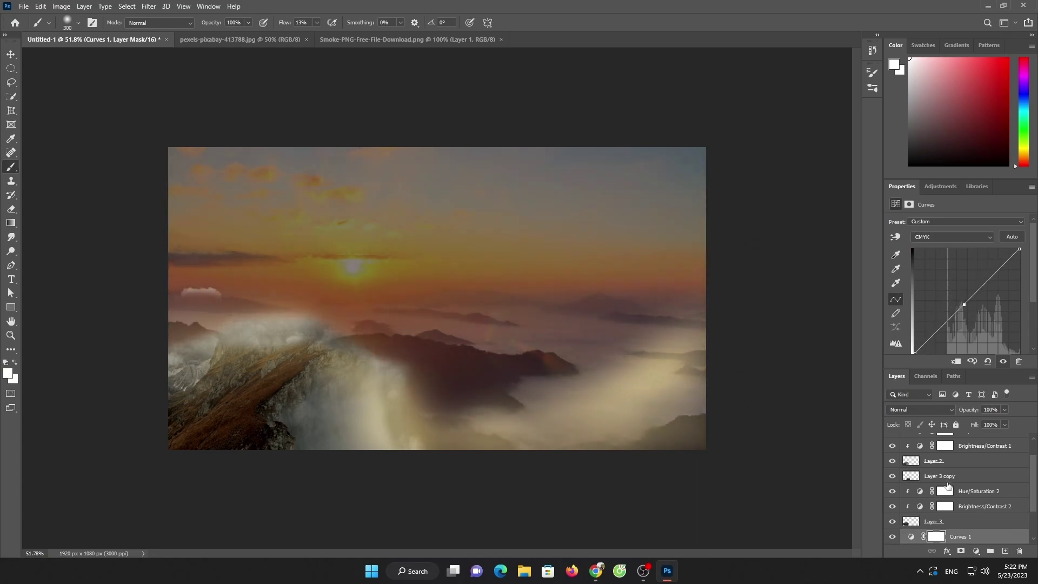
scroll(947, 479, "up", 1)
Fade the mist layers: Layer 3 to 60% and Layer 3 copy to 54% opacity
left_click(949, 476)
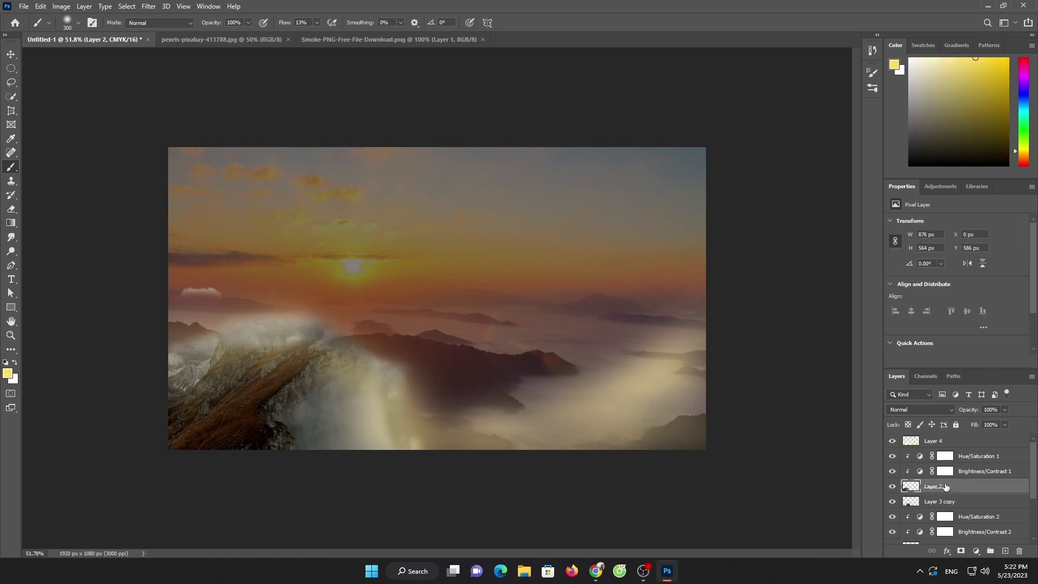
scroll(949, 481, "down", 2)
left_click(953, 503)
left_click(1004, 424)
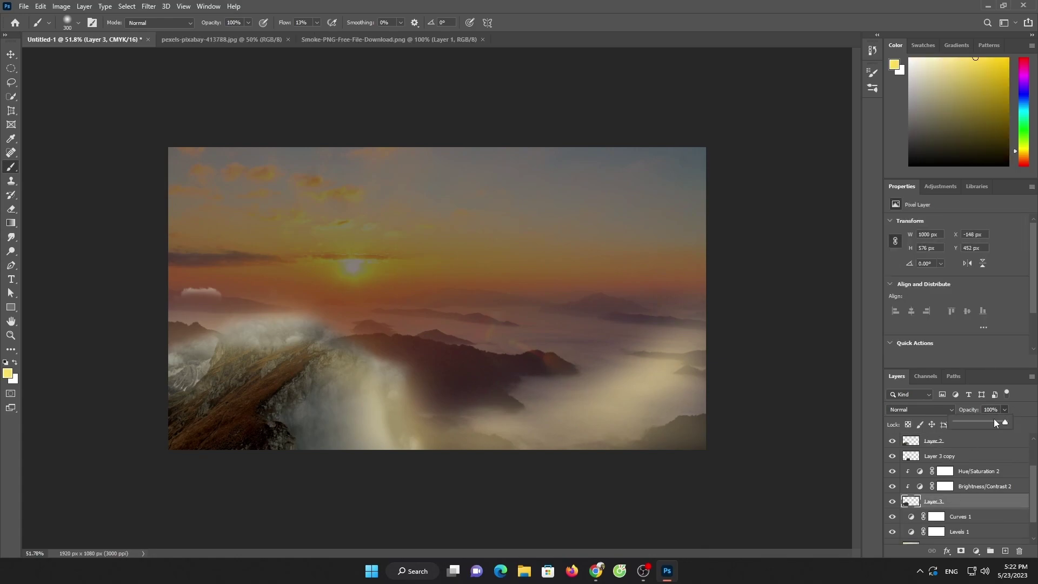
scroll(912, 491, "down", 1)
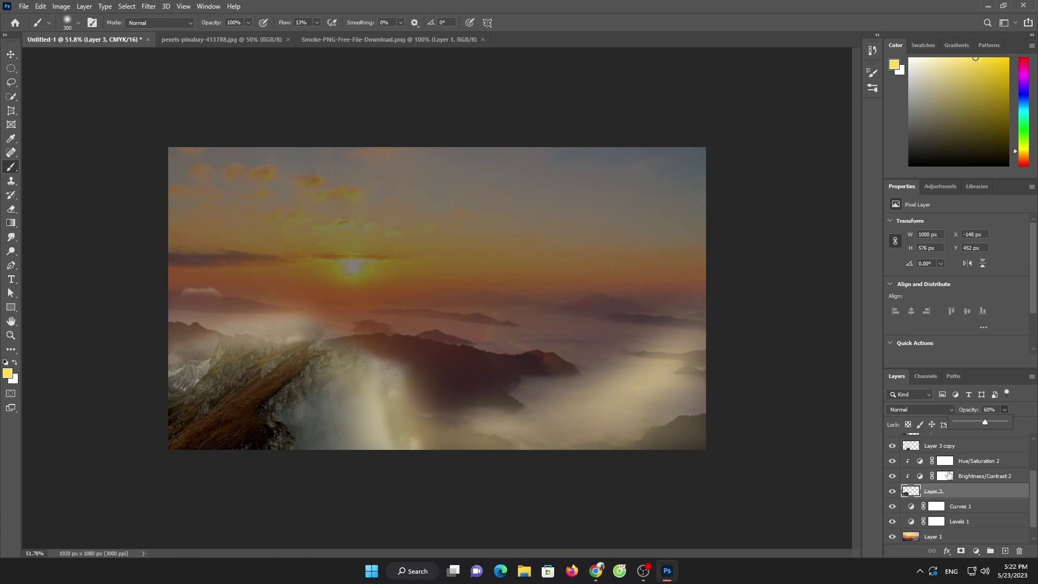
left_click(968, 445)
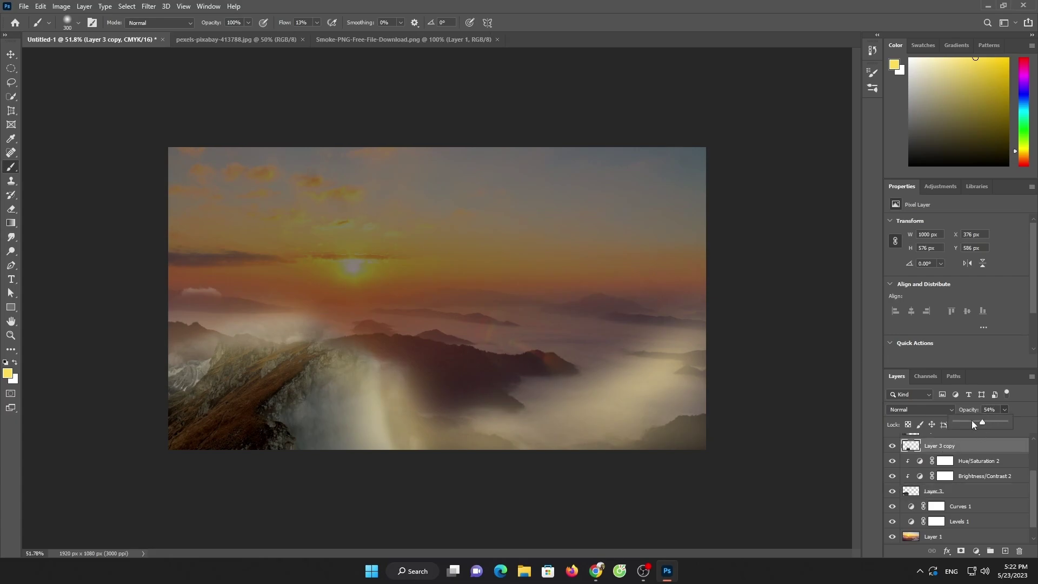
left_click(270, 40)
left_click(378, 39)
Close the smoke image and open the mars image file
key("ctrl+w")
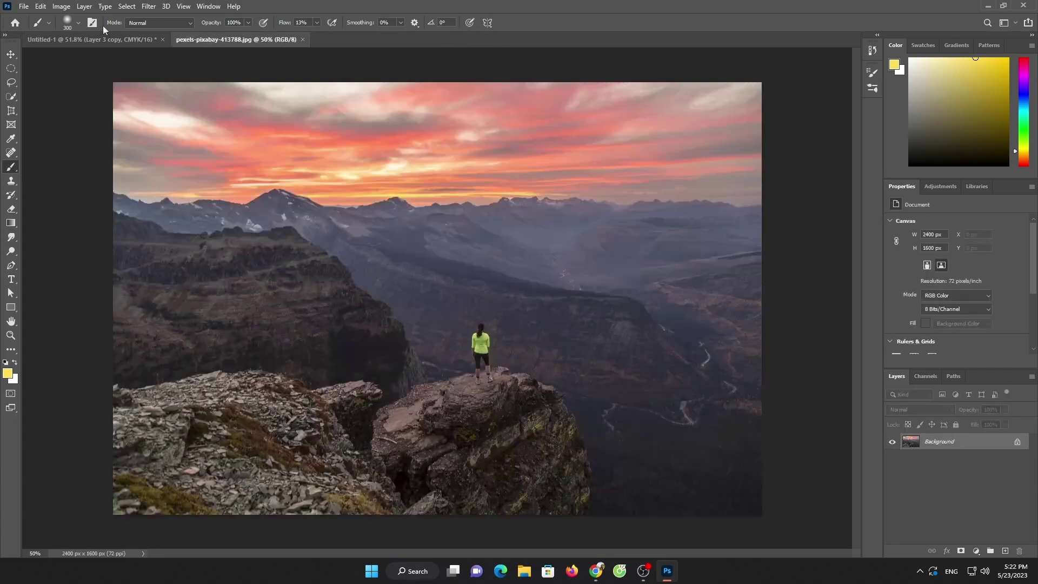
left_click(22, 6)
left_click(33, 29)
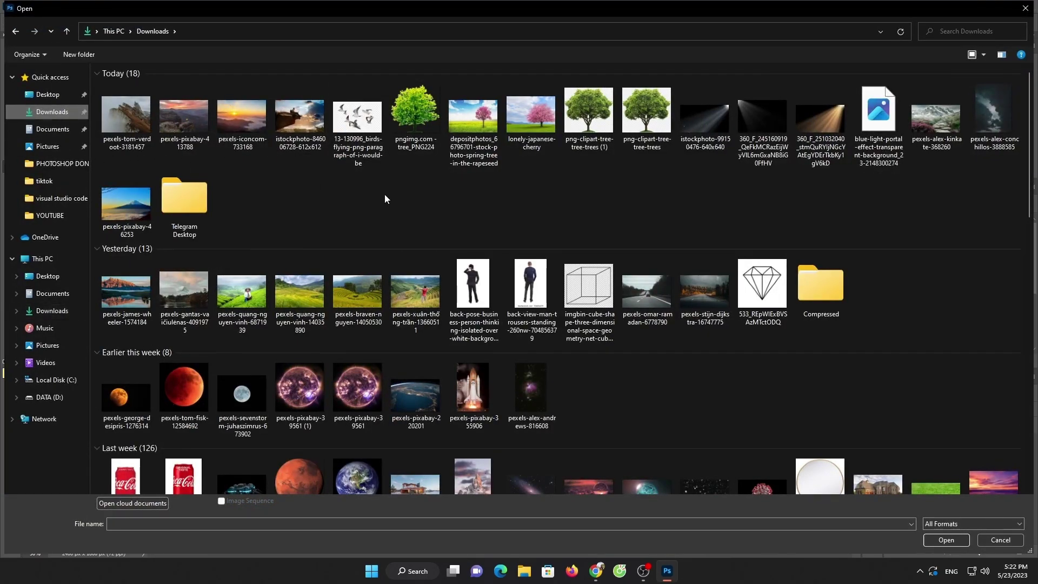
scroll(510, 239, "down", 4)
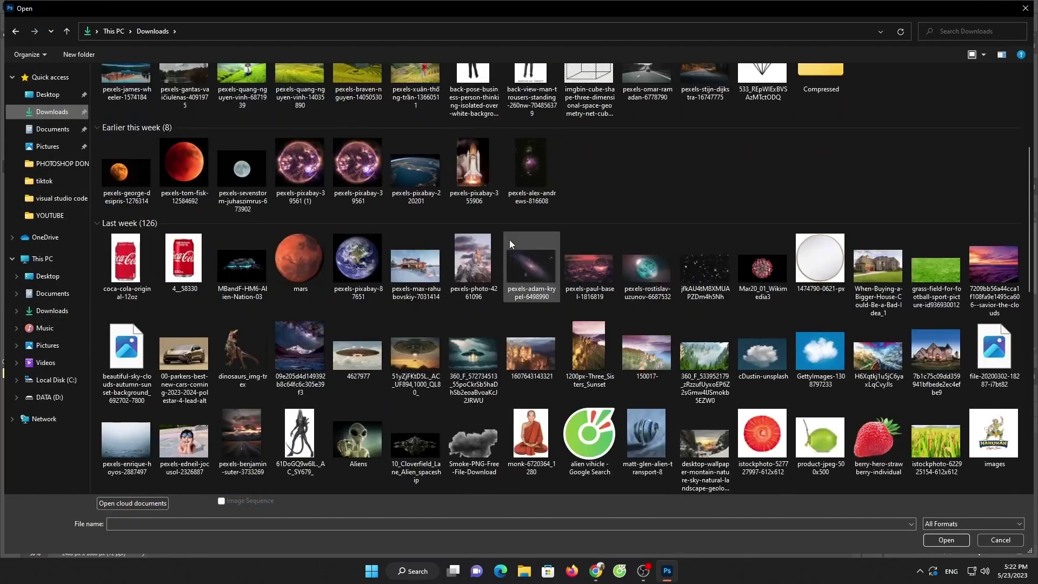
left_click(304, 265)
double_click(303, 265)
Bring Mars into Untitled-1, accepting the bit-depth warning, and enlarge it at upper right
mouse_move(504, 257)
left_mouse_down()
mouse_move(607, 287)
mouse_move(555, 233)
left_mouse_up()
left_click(550, 218)
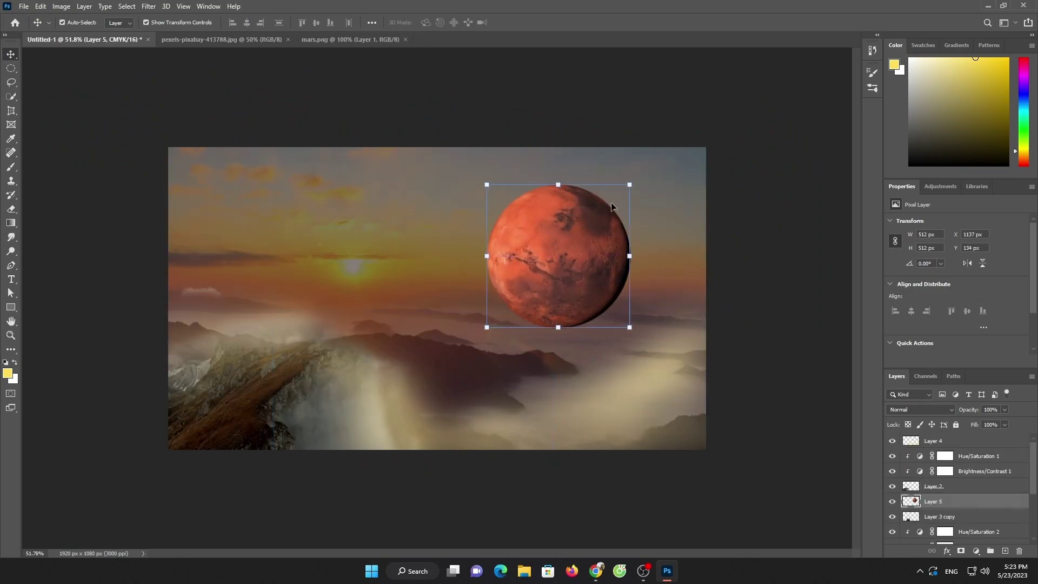
left_click_drag(631, 186, 646, 168)
left_click_drag(542, 238, 555, 258)
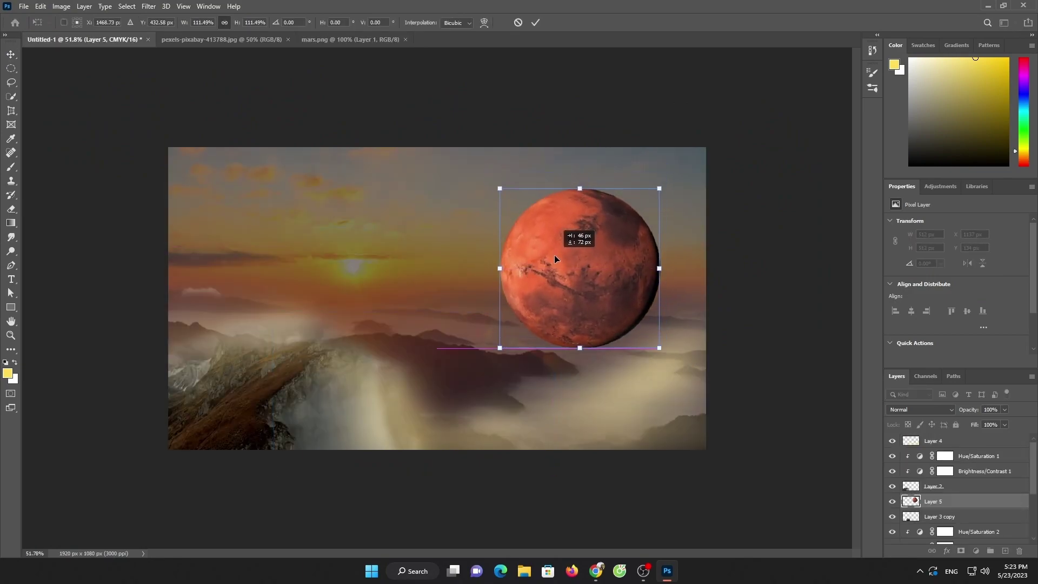
left_click(536, 23)
Re-transform Mars, leaving it upright, and nudge it slightly right
key("ctrl+t")
mouse_move(670, 356)
left_mouse_down()
mouse_move(692, 339)
mouse_move(590, 98)
left_mouse_up()
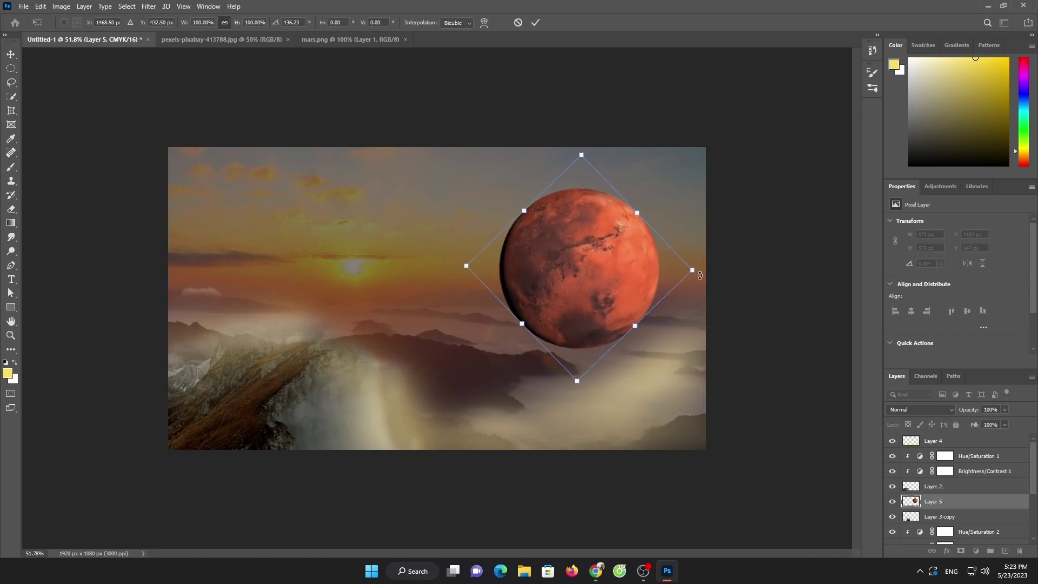
left_click_drag(701, 275, 441, 97)
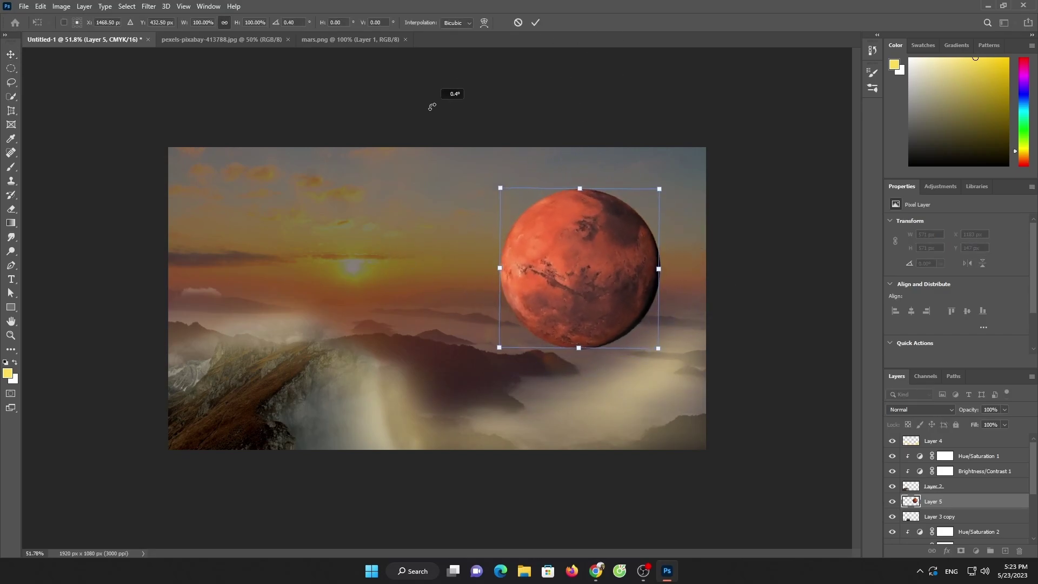
left_click(535, 22)
left_click_drag(636, 279, 642, 279)
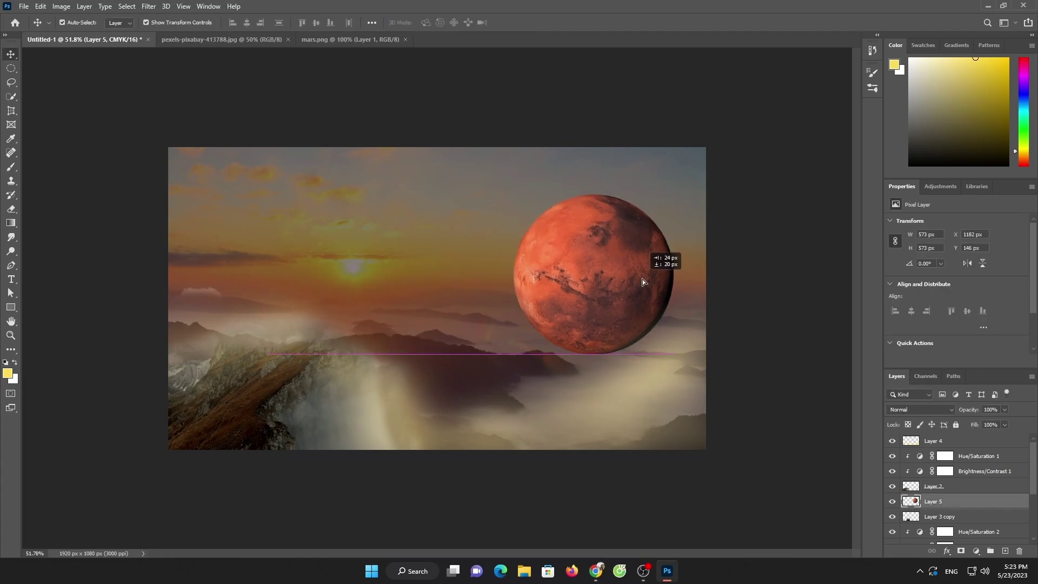
left_click(976, 551)
Add a Brightness/Contrast adjustment clipped to Mars, set to 50 brightness and 33 contrast
left_click(1002, 401)
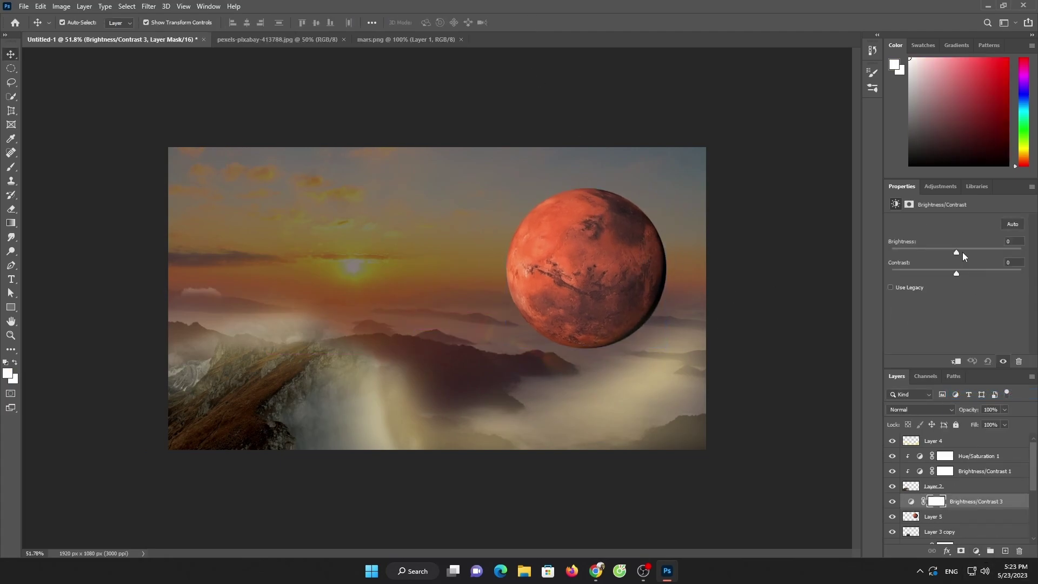
left_click_drag(957, 252, 978, 257)
left_click(957, 361)
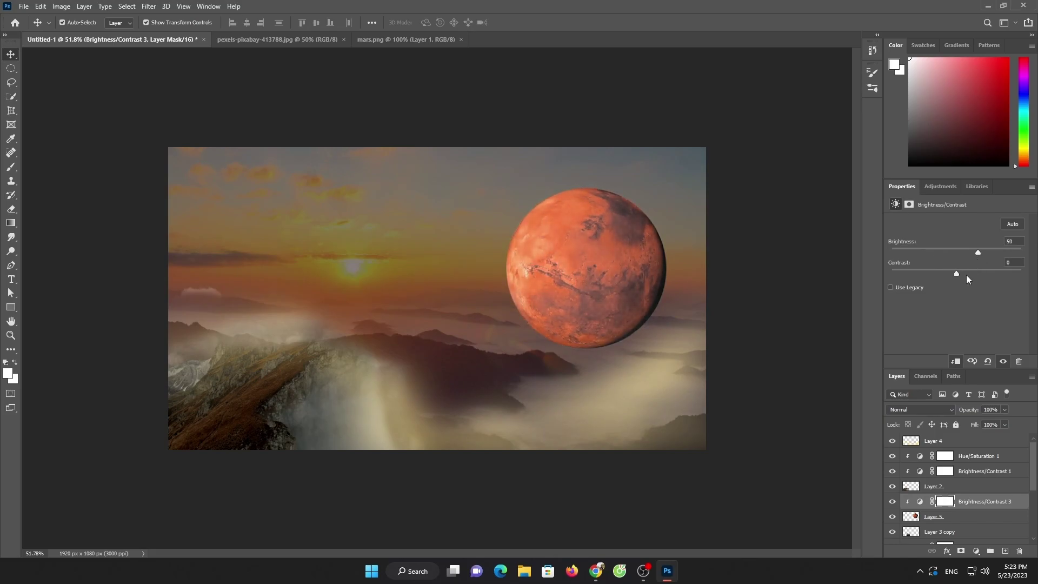
Add a Color Balance adjustment clipped to Mars, shifting the midtones along cyan-red
left_click(976, 551)
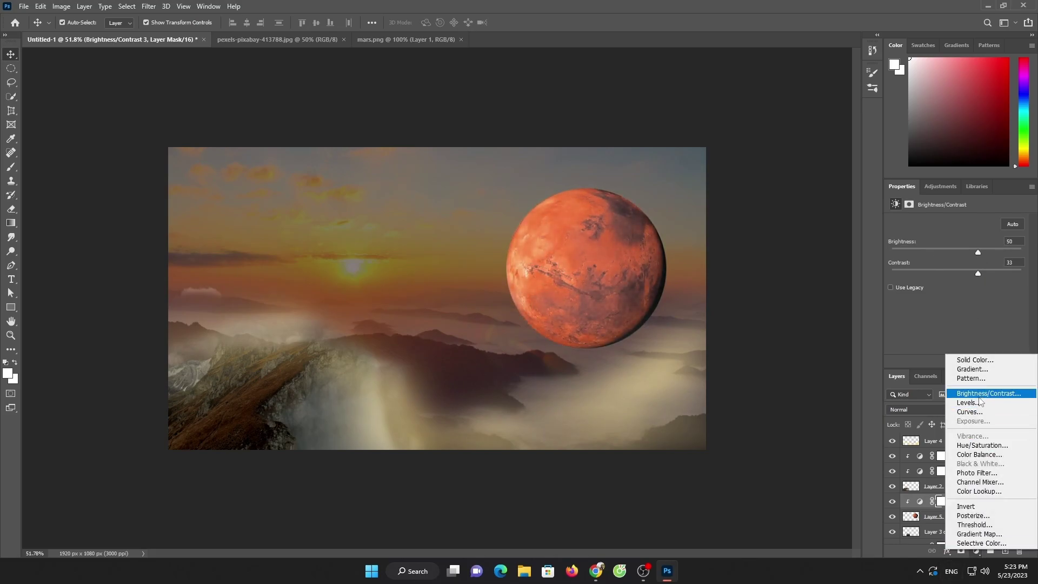
left_click(997, 455)
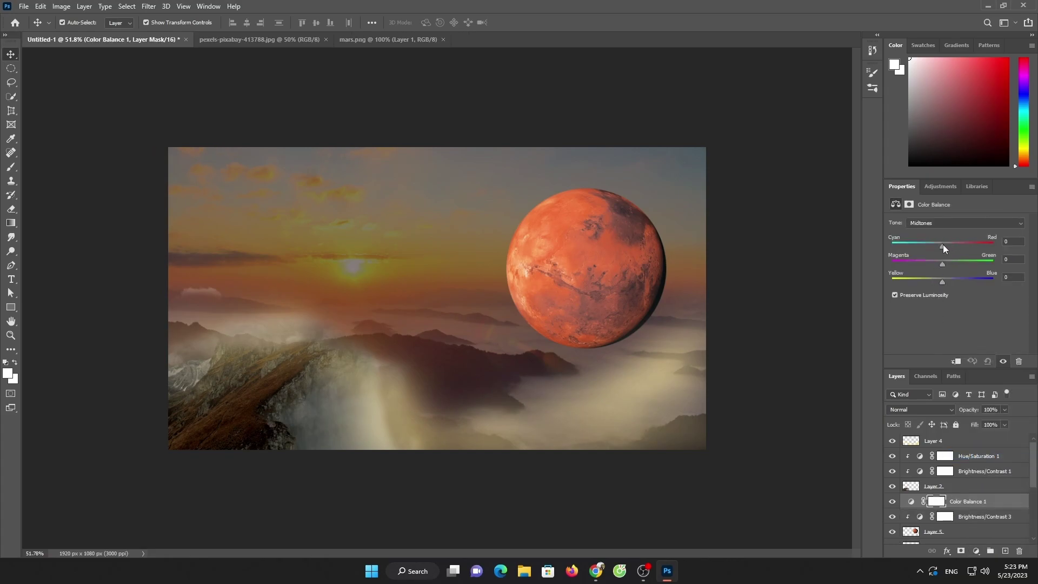
mouse_move(943, 244)
left_mouse_down()
mouse_move(963, 243)
mouse_move(919, 246)
mouse_move(966, 284)
left_mouse_up()
left_click(956, 361)
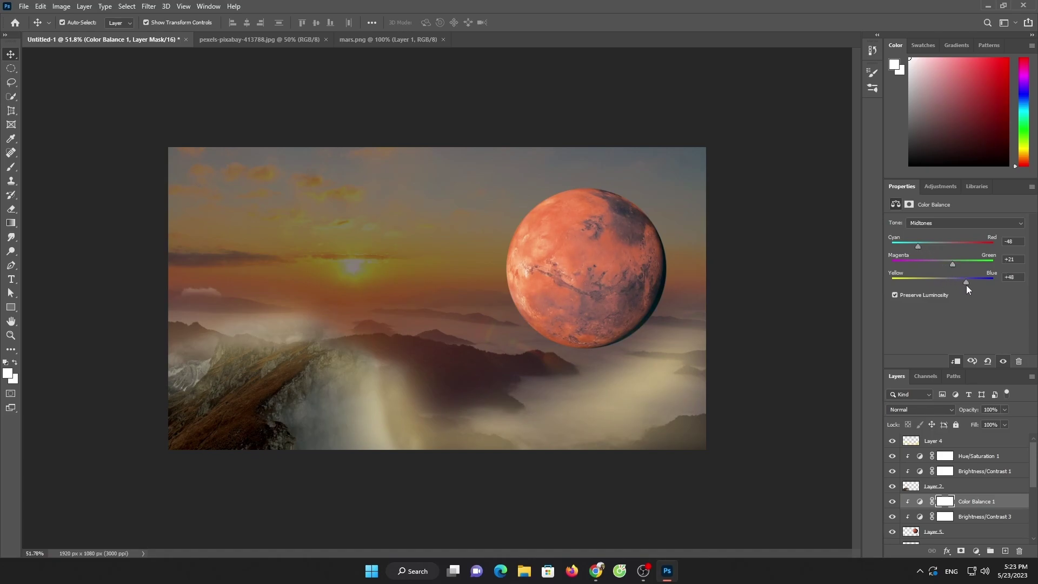
Try painting a soft tint and white haze along Mars's right and lower edges
left_click(946, 533)
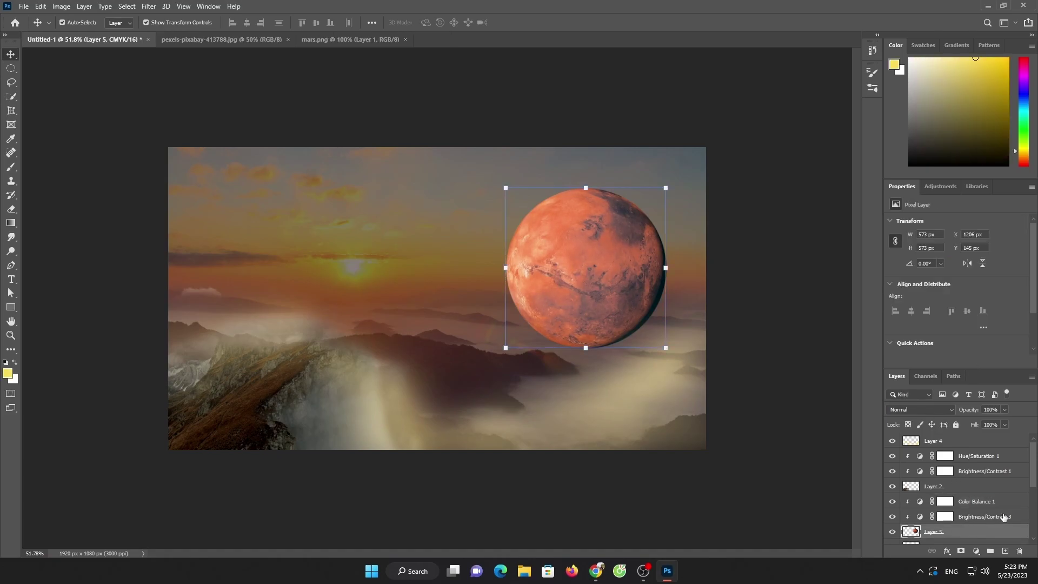
left_click(11, 166)
mouse_move(643, 211)
left_mouse_down()
mouse_move(661, 302)
mouse_move(602, 335)
left_mouse_up()
left_click(7, 373)
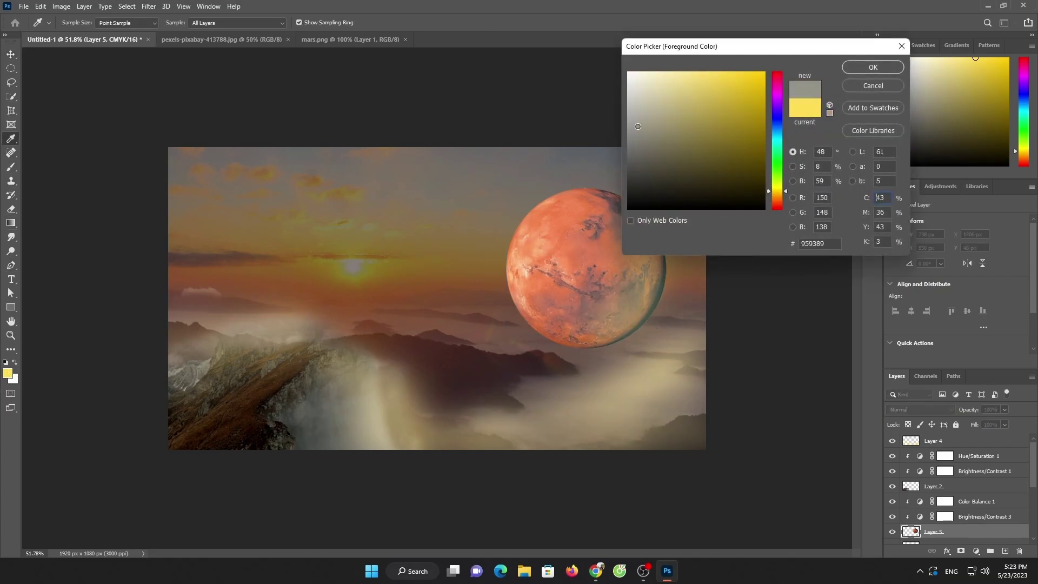
left_click(634, 76)
left_click(864, 70)
mouse_move(690, 313)
left_mouse_down()
mouse_move(648, 311)
mouse_move(567, 355)
mouse_move(656, 179)
mouse_move(657, 344)
mouse_move(638, 357)
left_mouse_up()
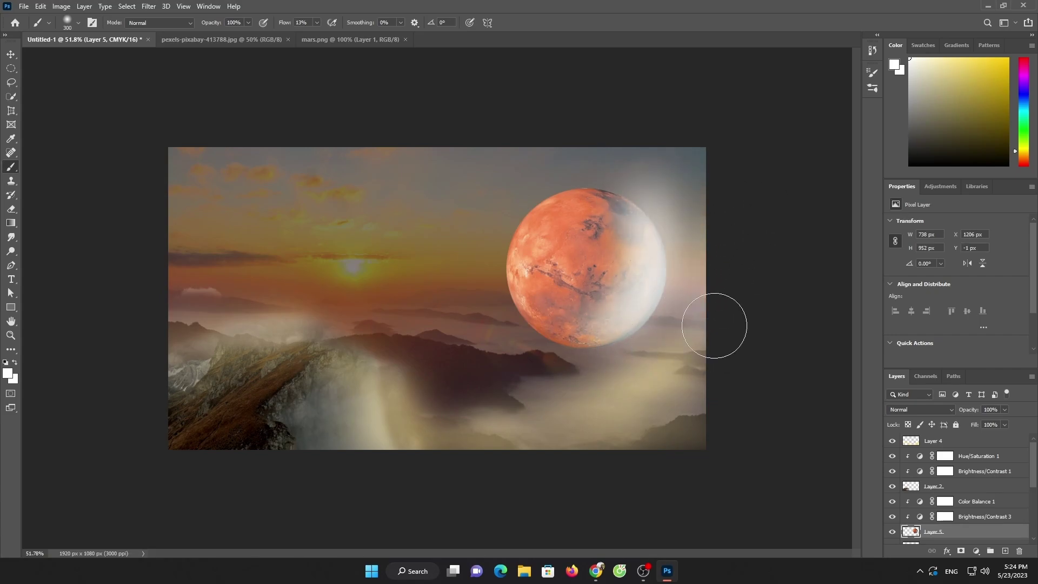
Undo the trial haze strokes on Mars
mouse_move(996, 420)
left_mouse_down()
mouse_move(980, 420)
mouse_move(1006, 422)
left_mouse_up()
key("ctrl+z")
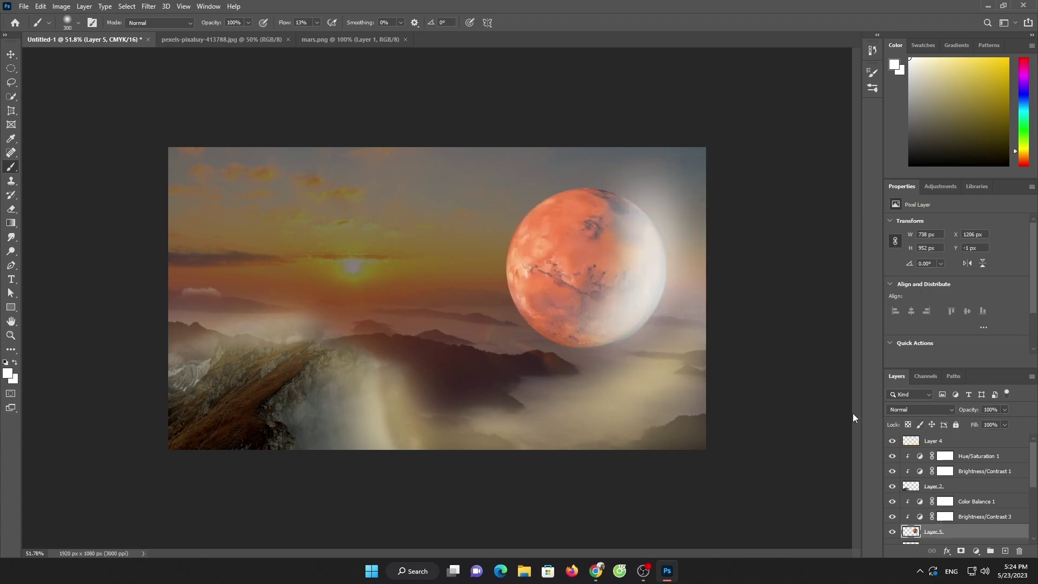
key("ctrl+z")
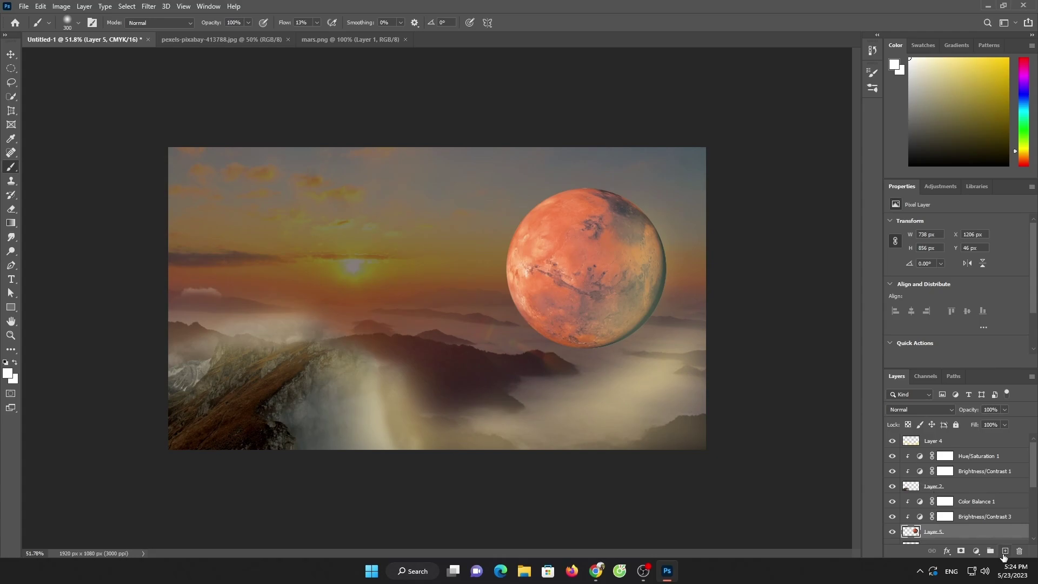
Add a new layer clipped to Mars, paint soft white haze, and set it to 22% opacity
left_click(1004, 551)
left_click_drag(940, 531, 941, 494)
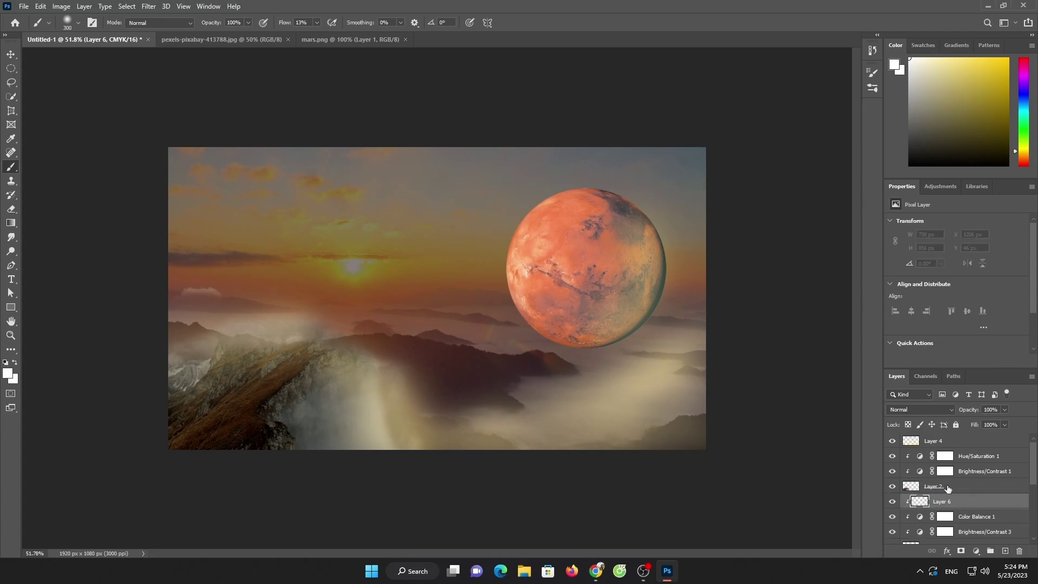
mouse_move(626, 209)
left_mouse_down()
mouse_move(493, 290)
mouse_move(505, 213)
mouse_move(657, 181)
left_mouse_up()
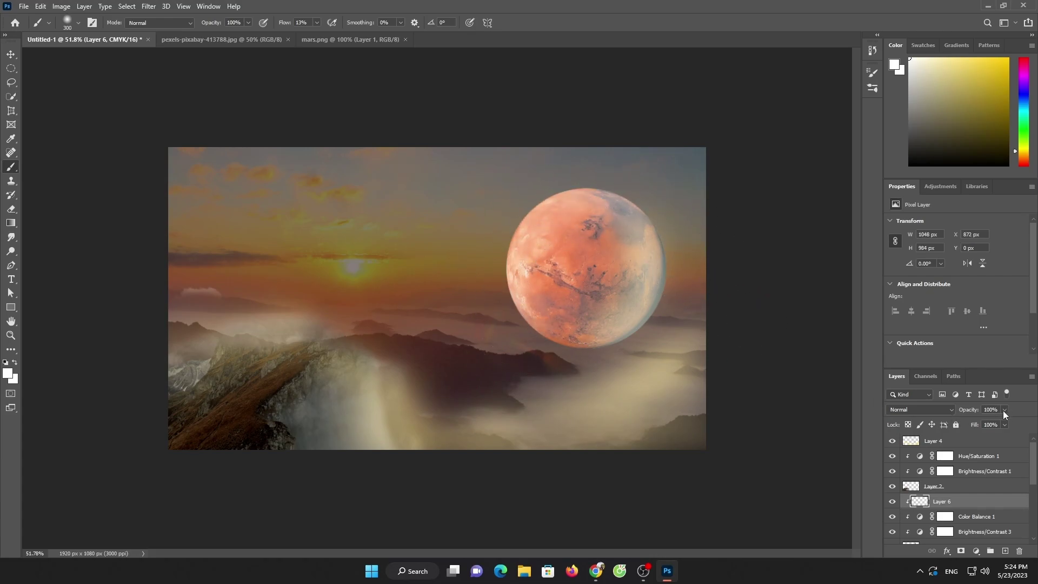
left_click_drag(1004, 409, 981, 424)
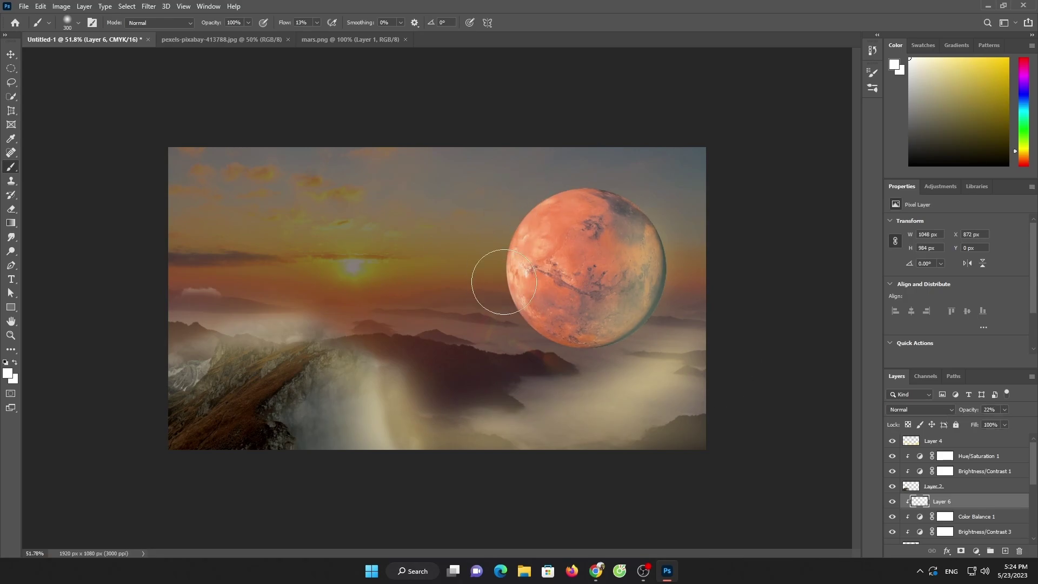
left_click_drag(487, 279, 534, 348)
left_click_drag(580, 176, 530, 325)
Add Layer 7 clipped to Mars with faint white haze at 64% opacity
left_click(1006, 551)
right_click(944, 501)
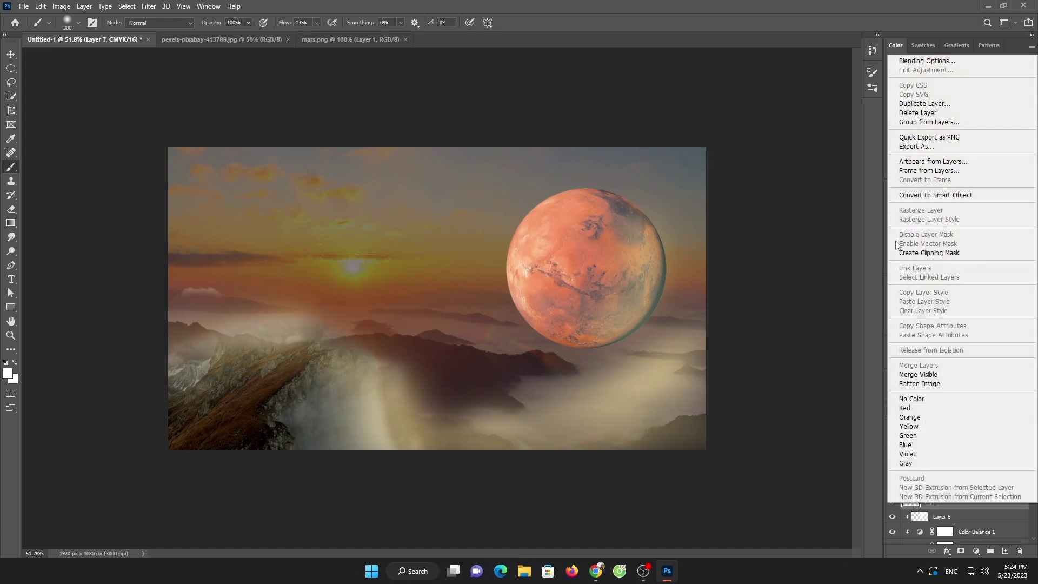
left_click(925, 255)
left_click_drag(562, 221, 529, 360)
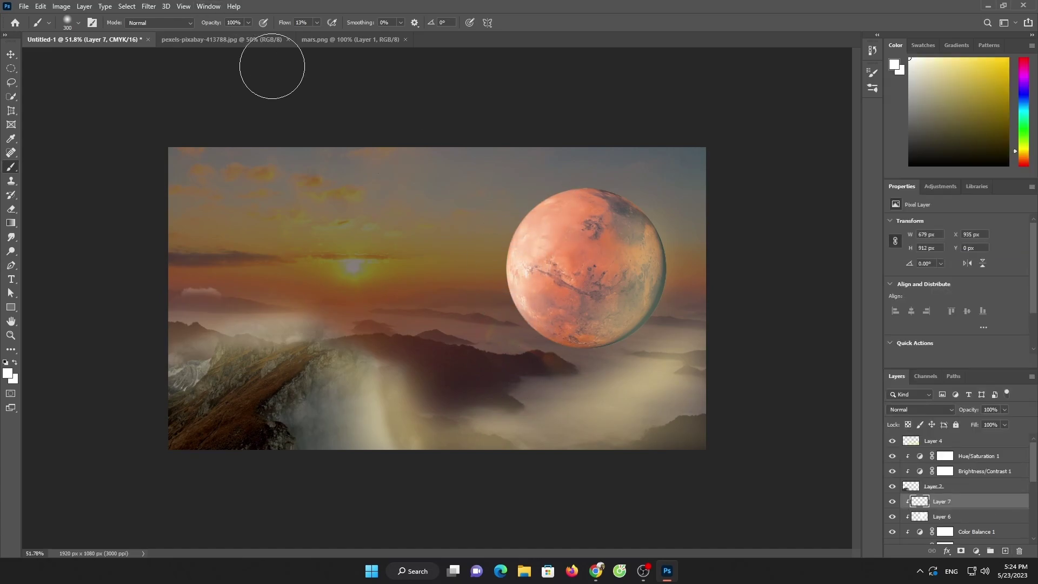
left_click_drag(582, 177, 501, 331)
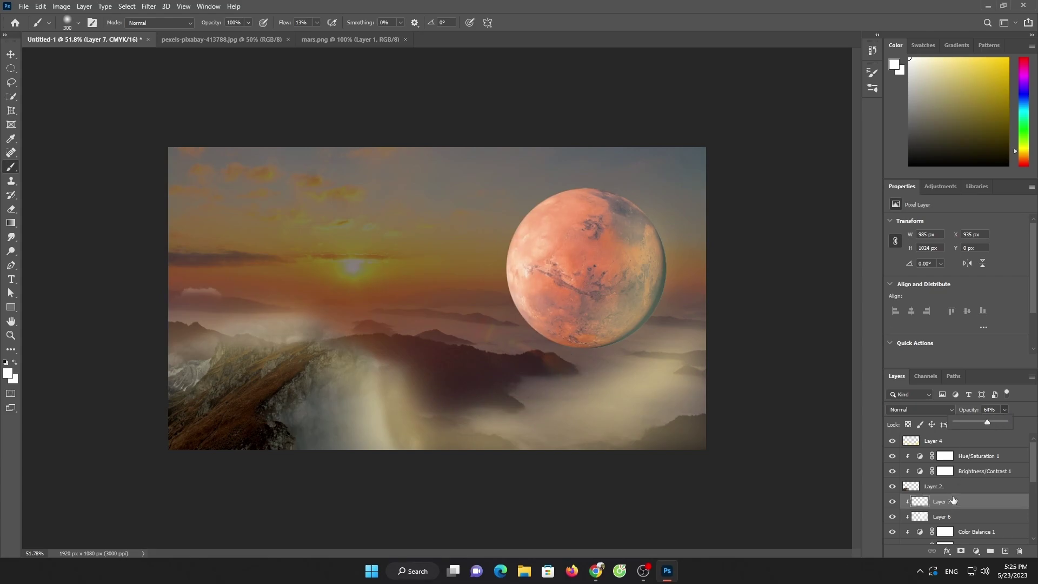
scroll(941, 519, "down", 2)
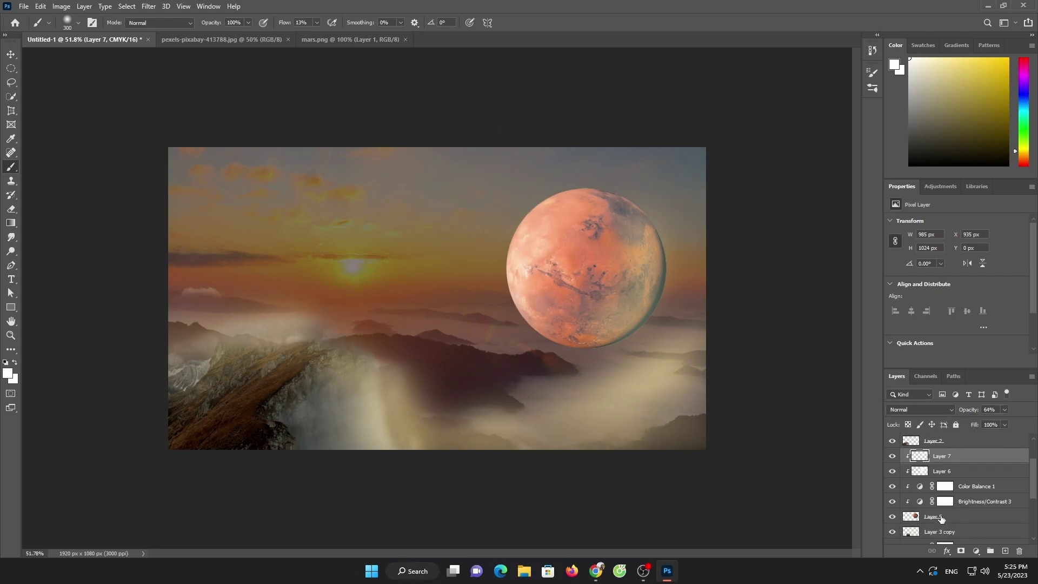
left_click(942, 519)
key("ctrl+plus")
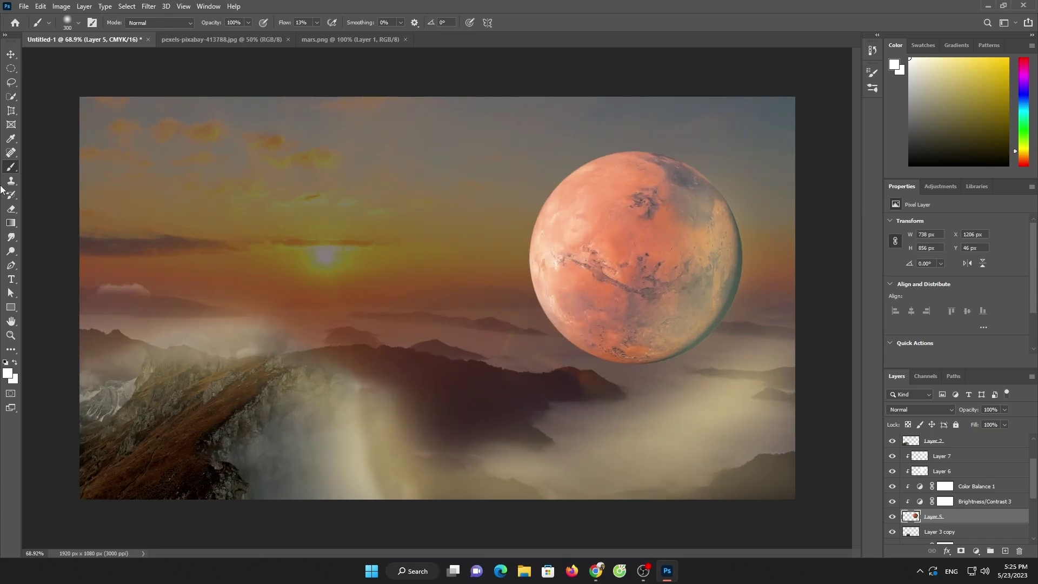
Lasso a crater area on Mars and delete it to make a hole
right_click(11, 82)
left_click(49, 83)
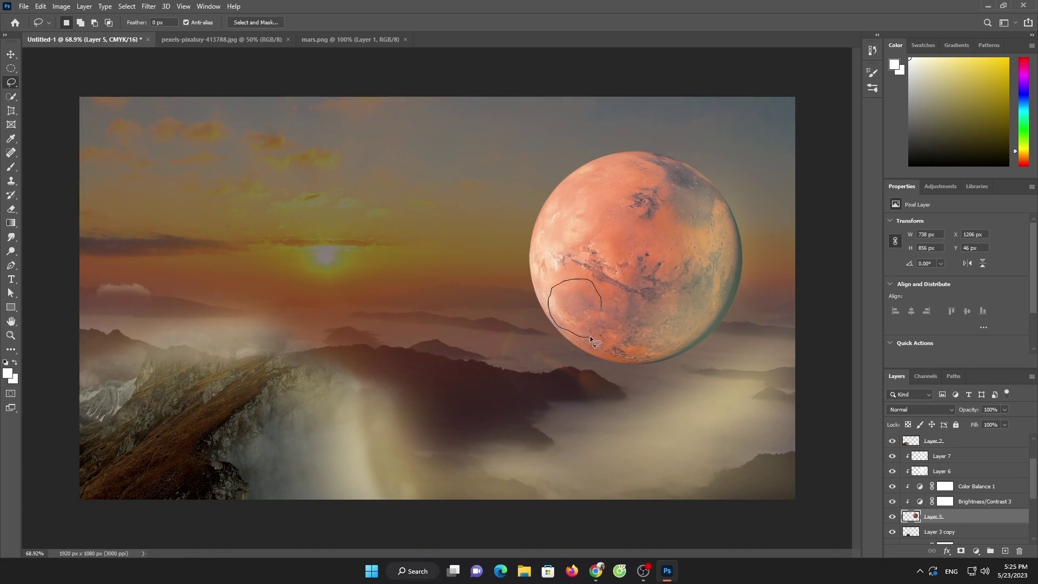
left_click_drag(601, 301, 482, 229)
left_click(11, 54)
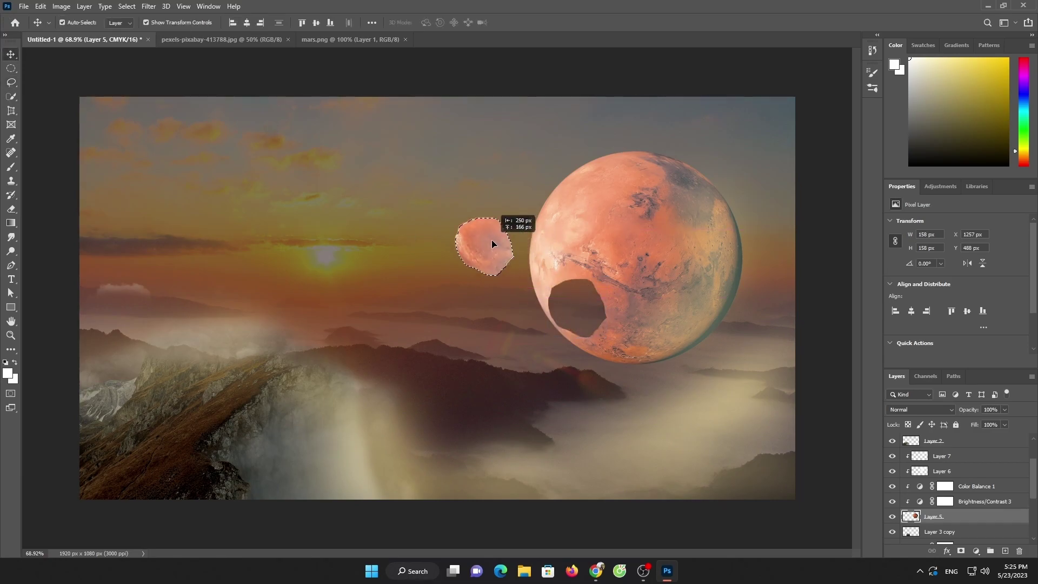
key("Delete")
key("ctrl+d")
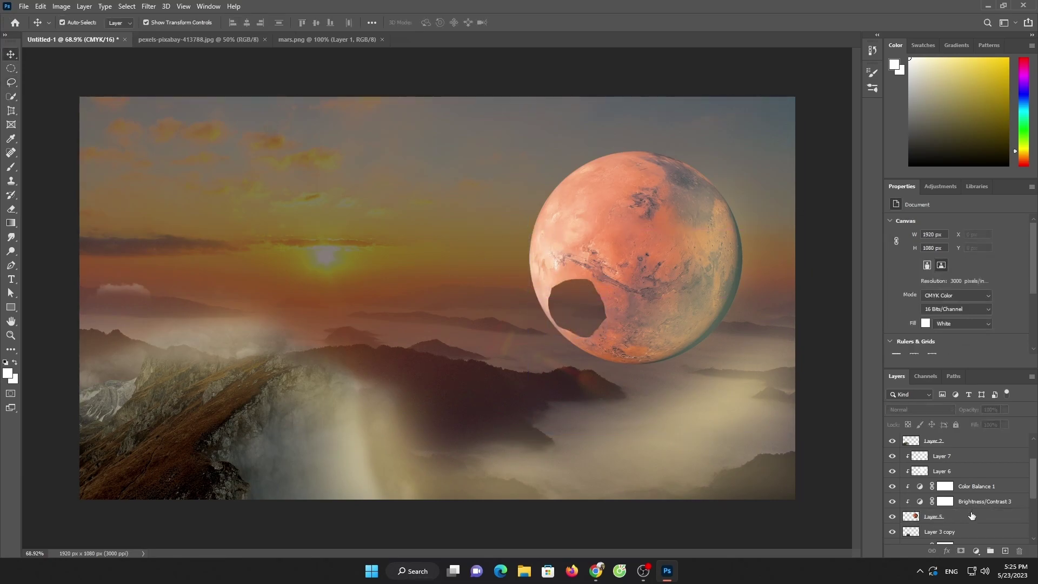
Add Layer 8 and clone-stamp a lassoed patch along the hole's lower rim
left_click(968, 523)
left_click(1004, 551)
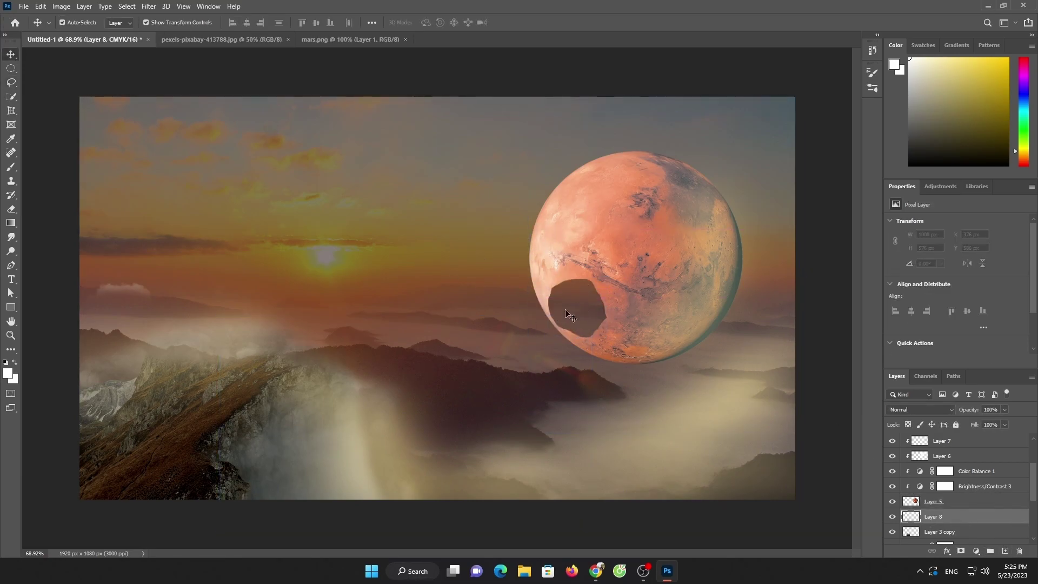
left_click(11, 82)
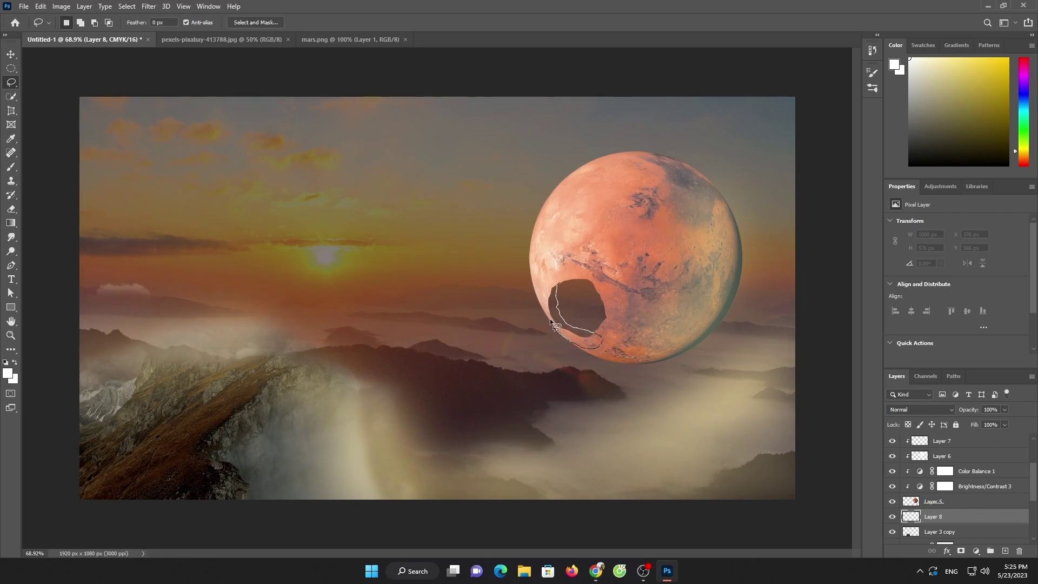
left_click_drag(559, 283, 560, 284)
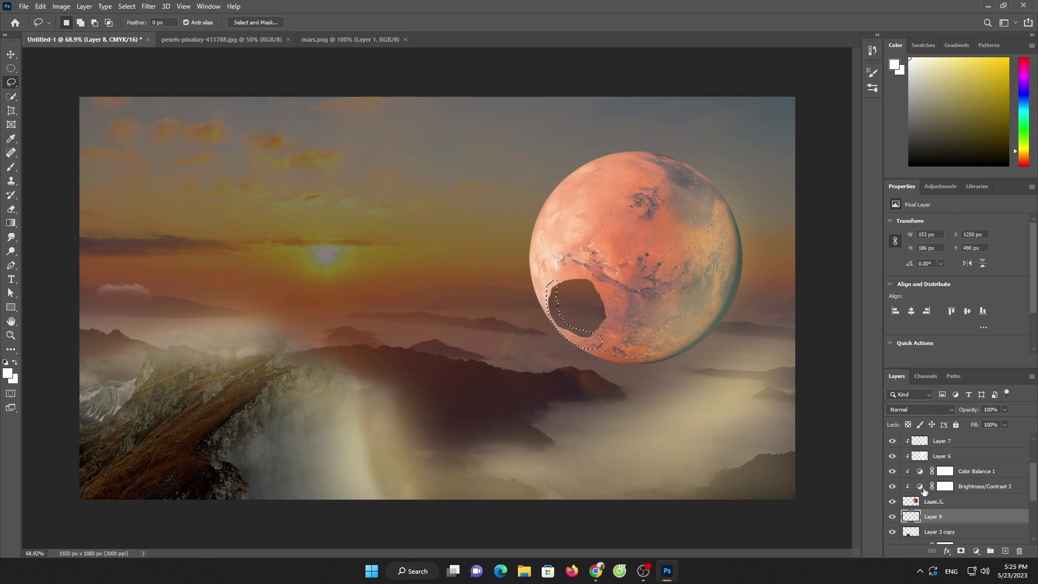
key("s")
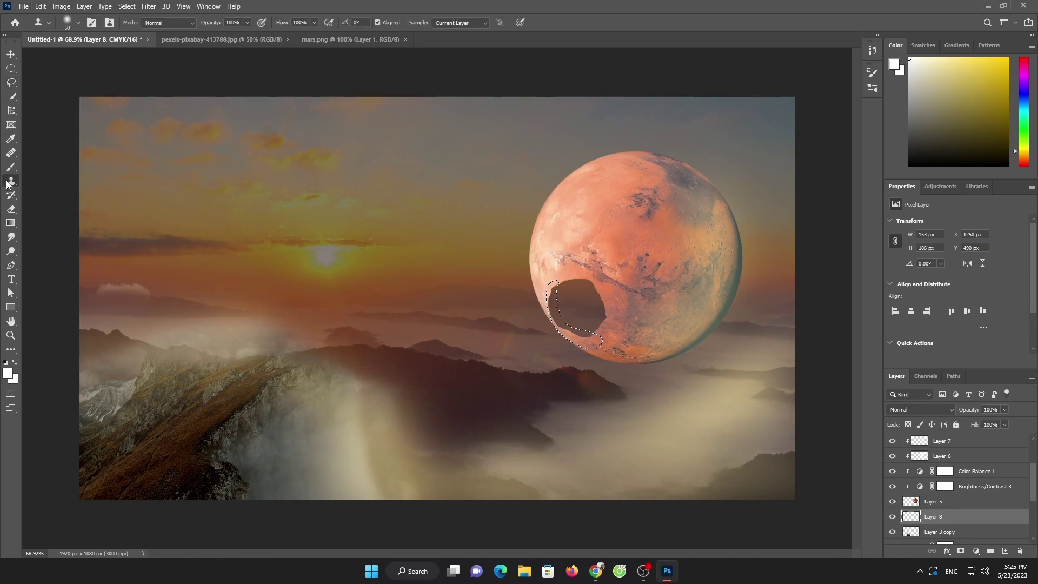
left_click(933, 497)
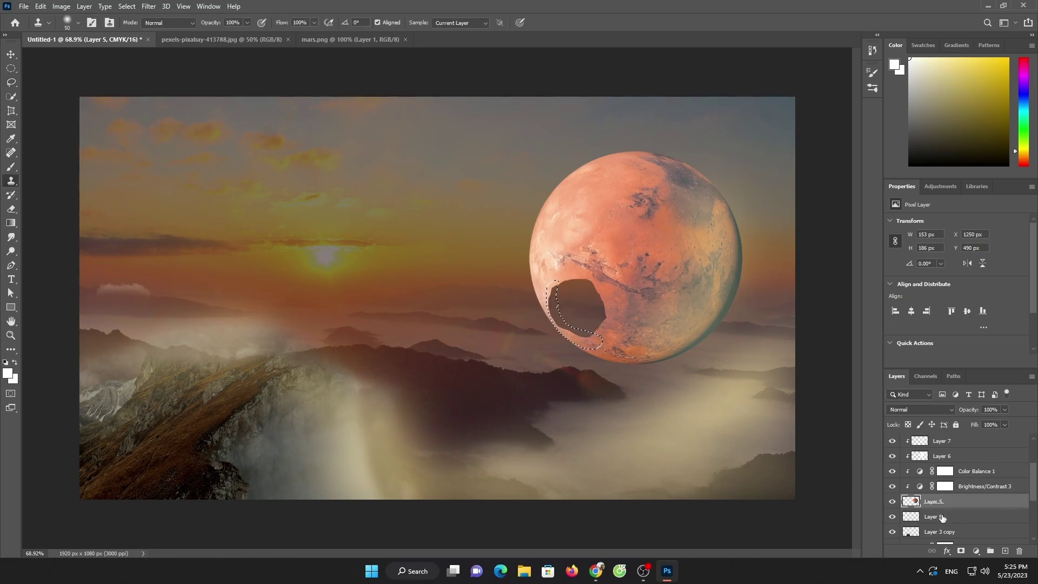
left_click(942, 518)
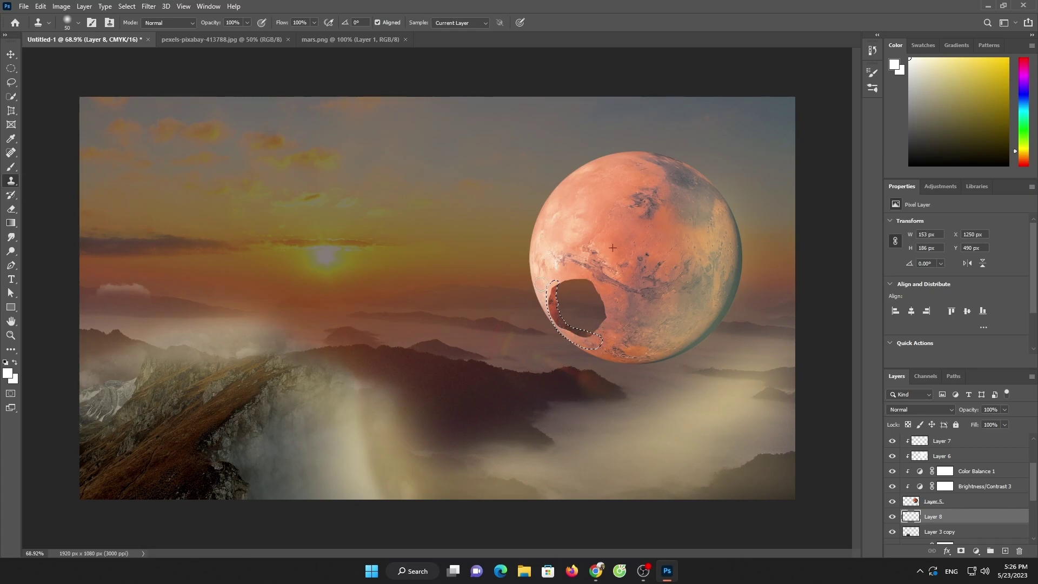
key("ctrl+d")
Clone-stamp a second small lassoed patch on the crater edge, then fit the image on screen
scroll(598, 339, "up", 3)
left_click(10, 82)
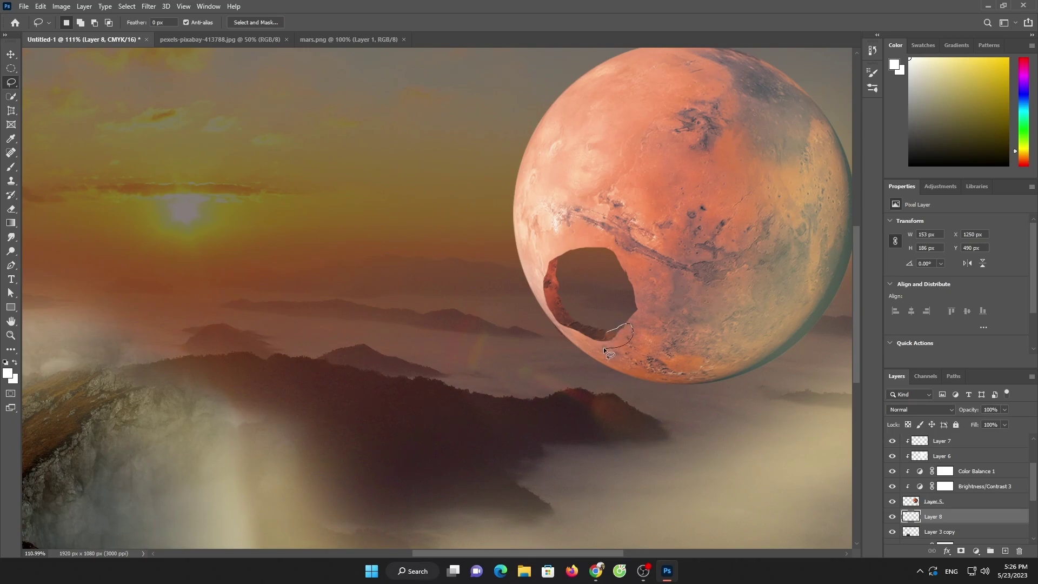
left_click_drag(607, 334, 608, 335)
left_click(11, 180)
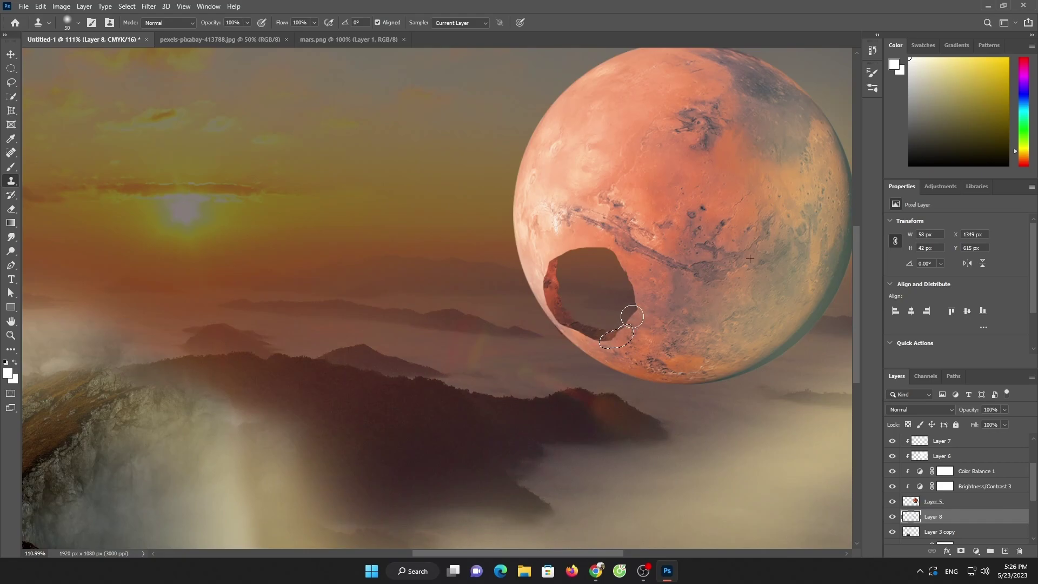
key("ctrl+d")
key("ctrl+0")
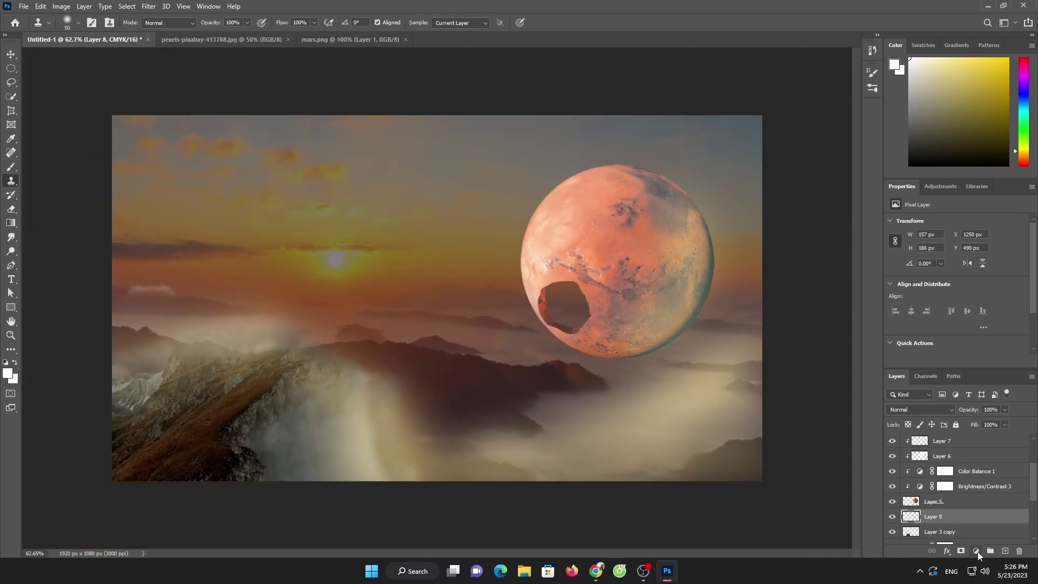
Add a Brightness/Contrast adjustment with brightness lowered to -15
left_click(976, 551)
left_click(950, 394)
left_click_drag(953, 252, 916, 252)
Close mars.png and try opening the tree image from Downloads
left_click(277, 38)
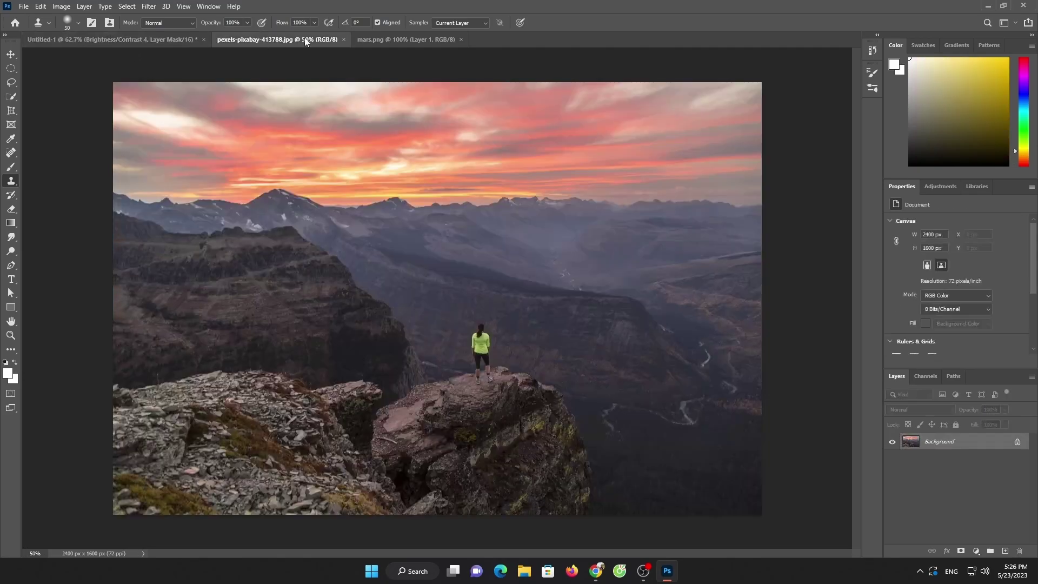
left_click(433, 39)
left_click(24, 6)
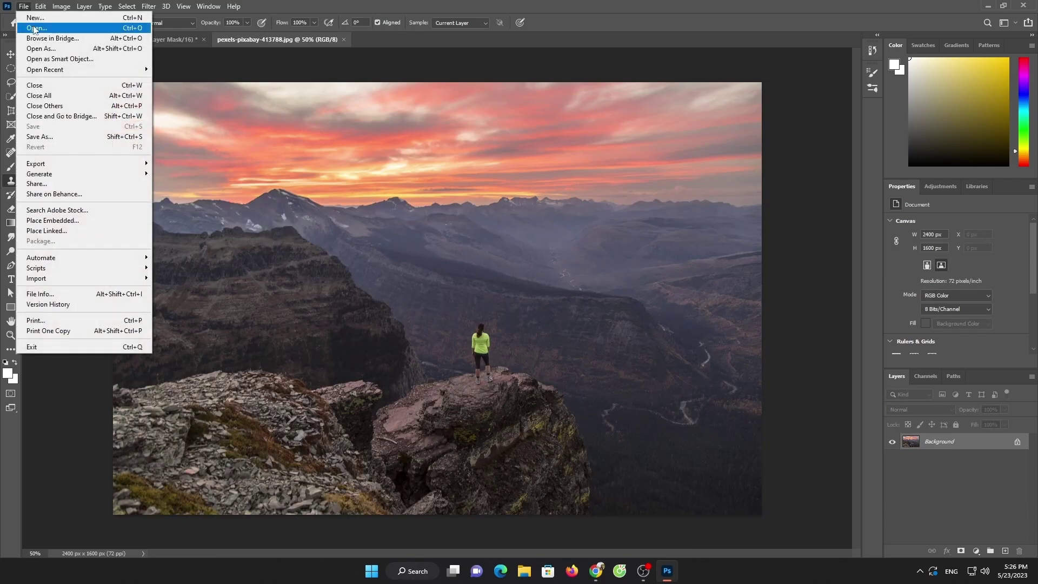
left_click(27, 28)
mouse_move(414, 109)
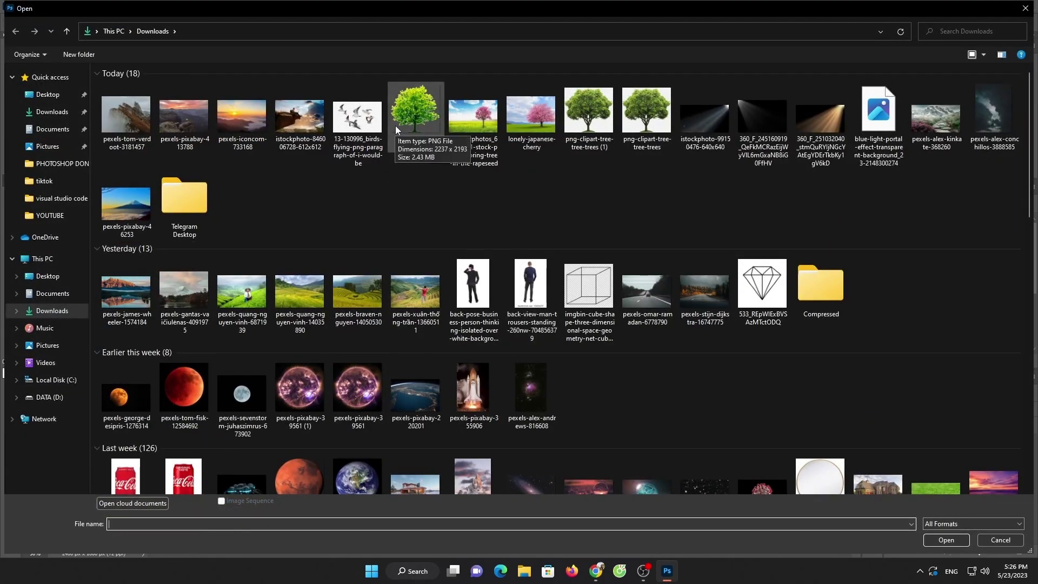
scroll(492, 190, "down", 8)
scroll(492, 191, "up", 4)
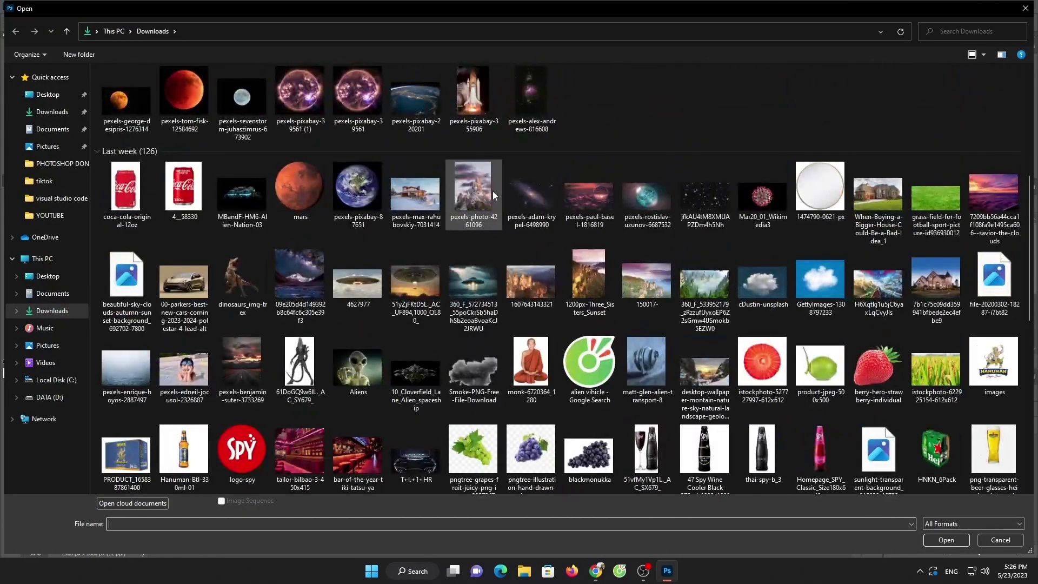
scroll(492, 191, "up", 5)
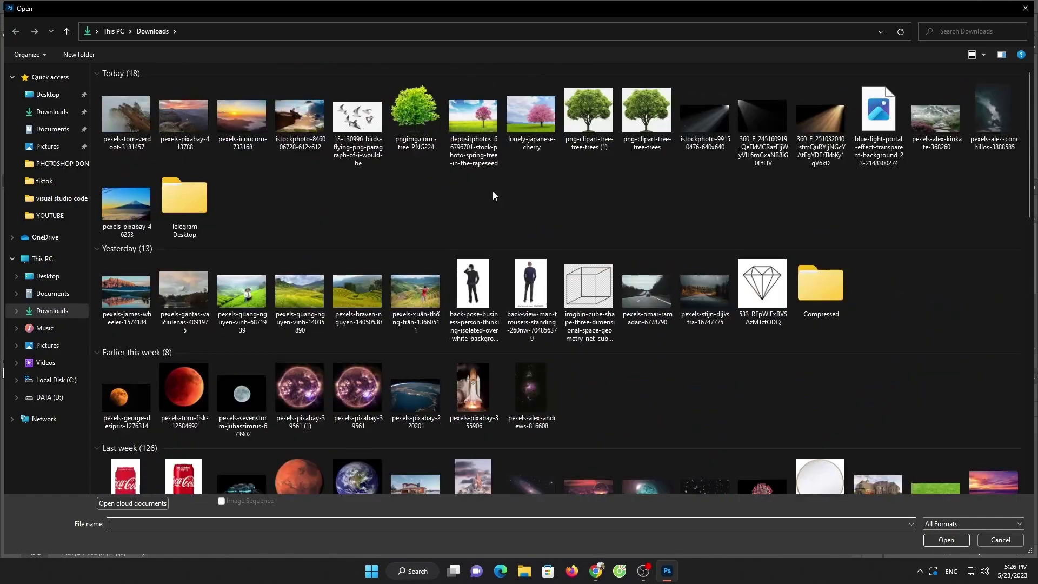
double_click(467, 119)
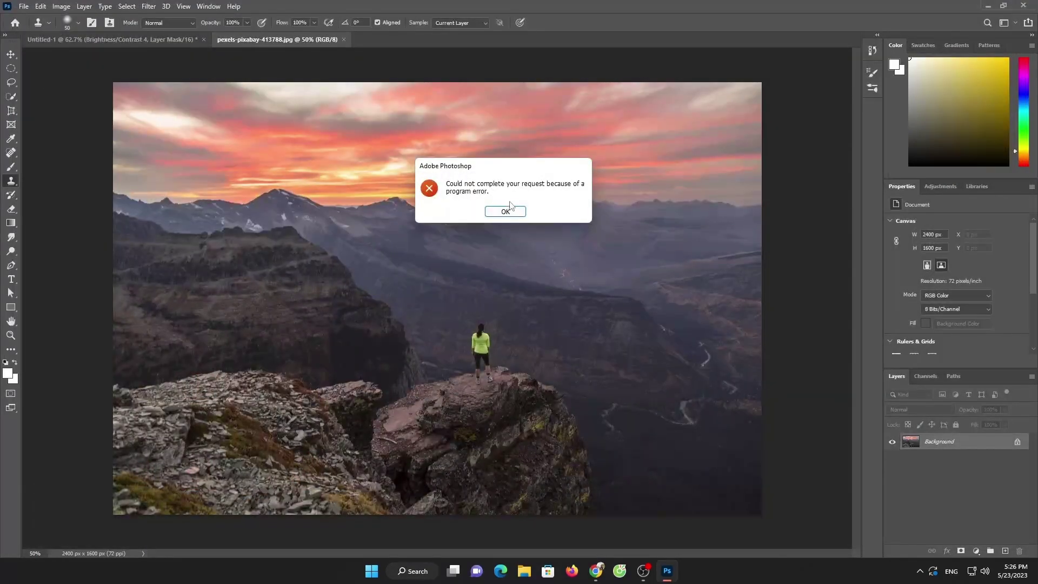
Dismiss the error and open pngimg.com - tree_PNG224.png, then switch to the Move tool
left_click(505, 211)
left_click(16, 7)
left_click(33, 28)
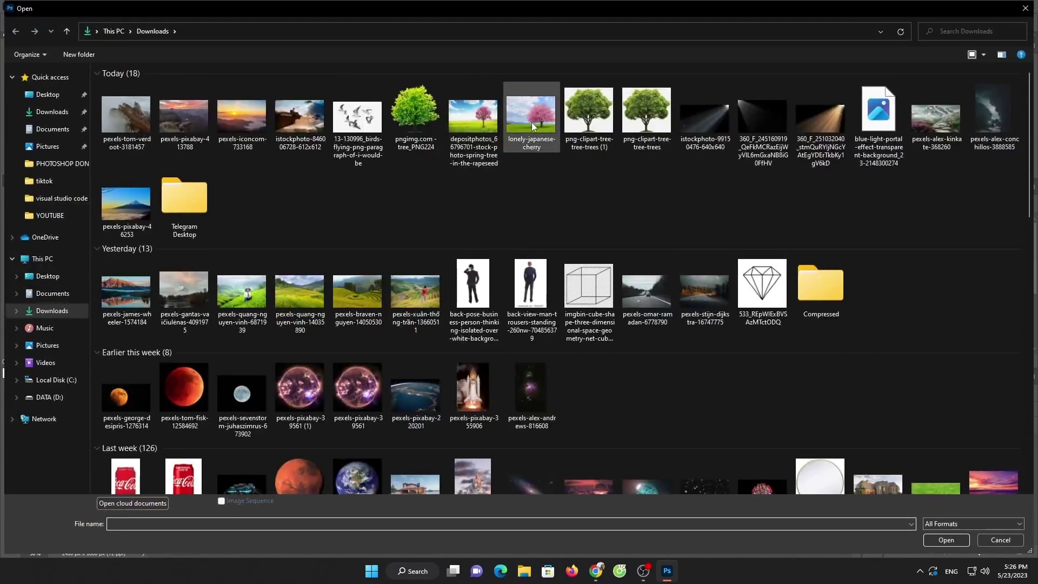
double_click(430, 115)
left_click(181, 92)
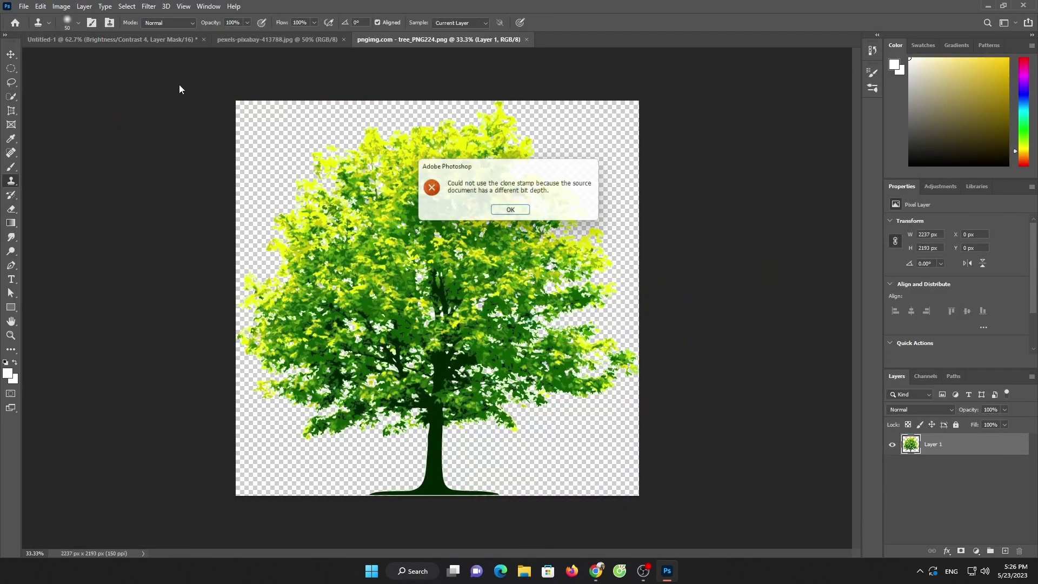
left_click(512, 214)
left_click(10, 54)
Drag the tree into Untitled-1 and accept the bit-depth warning
left_click_drag(540, 324, 189, 189)
left_click_drag(259, 216, 396, 229)
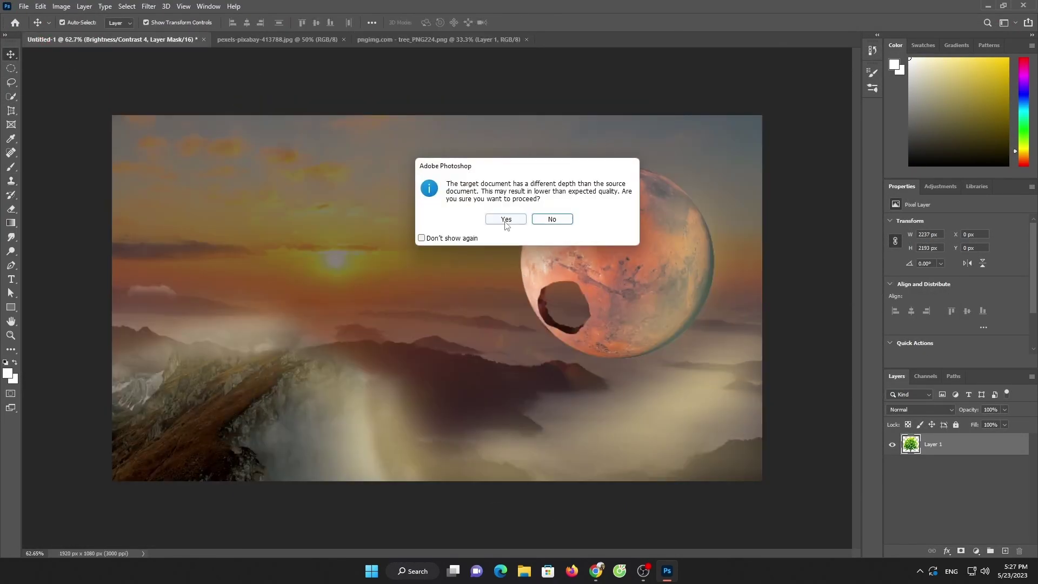
left_click(548, 216)
Move the tree layer, Layer 9, to the top of the stack, unclipped
left_click_drag(940, 536, 939, 514)
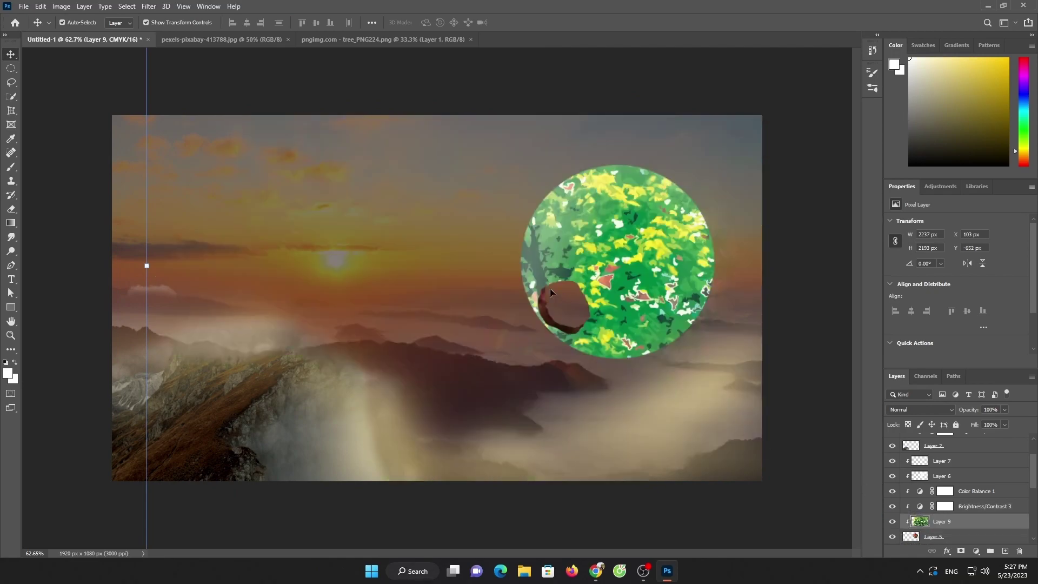
key("ctrl+bracketleft")
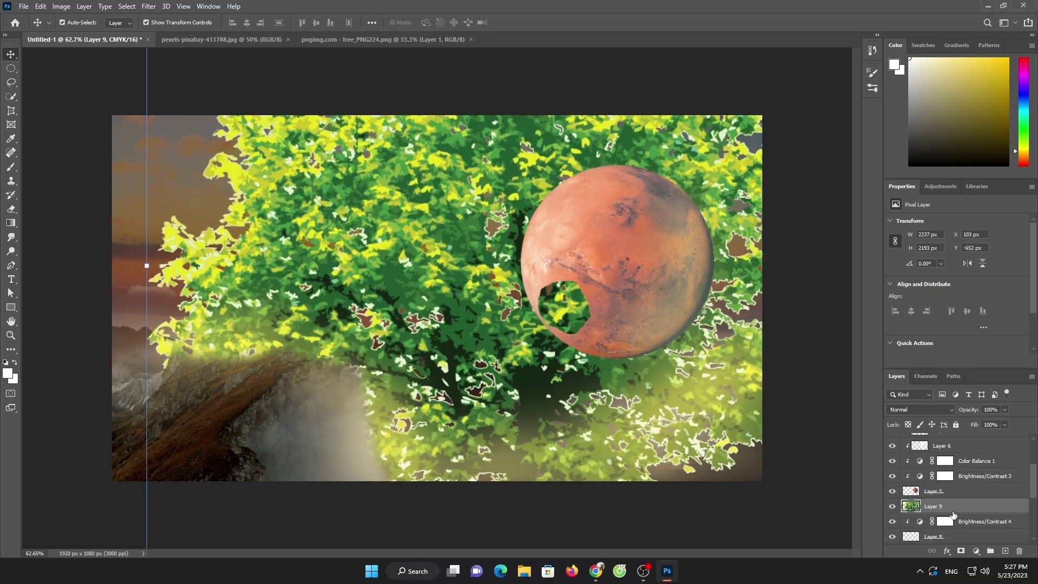
left_click_drag(953, 508, 941, 454)
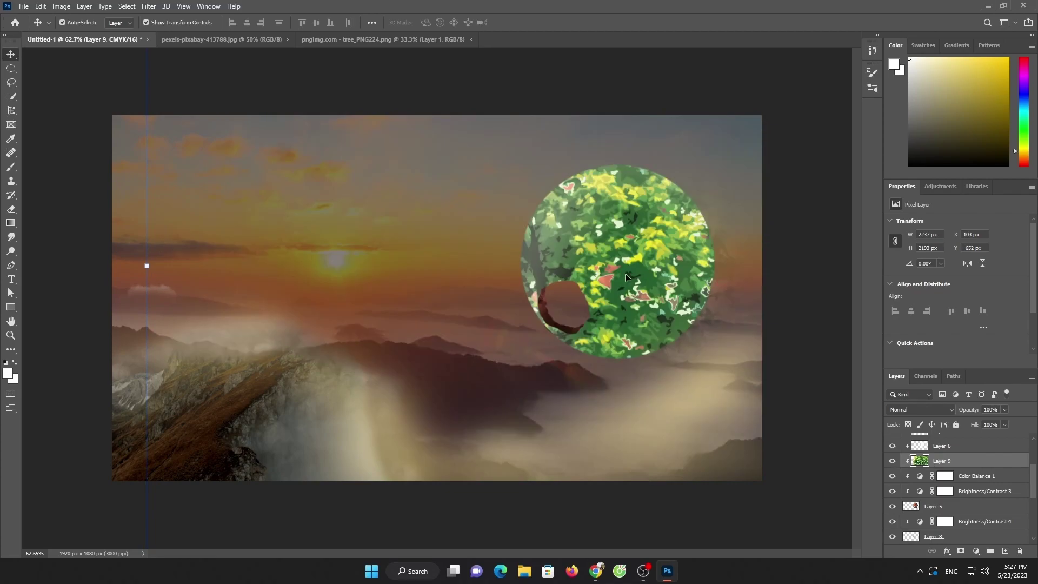
key("ctrl+z")
key("ctrl+bracketright")
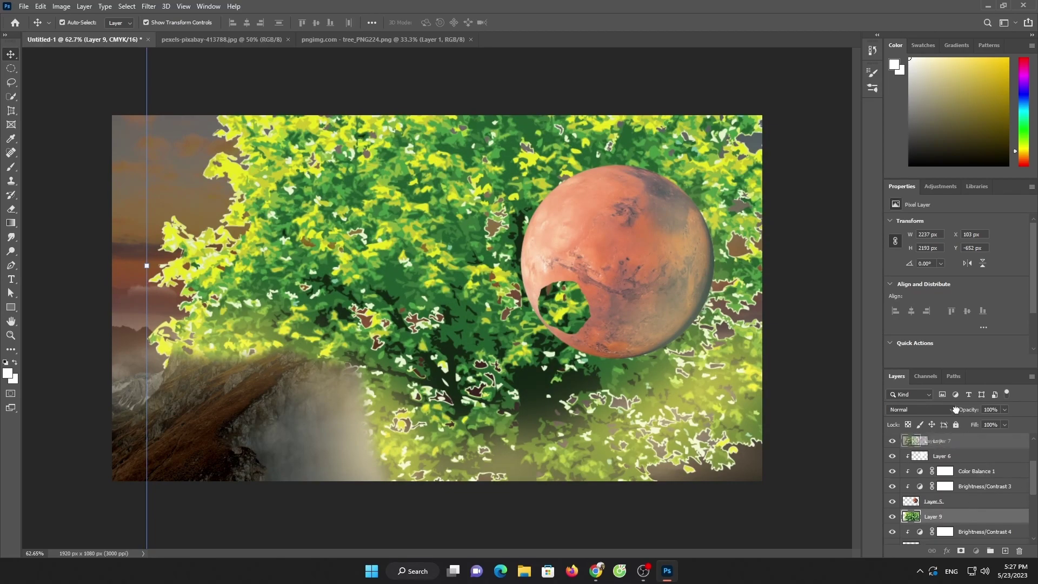
key("ctrl+bracketright")
key("ctrl+bracketright")
key("ctrl+shift+bracketright")
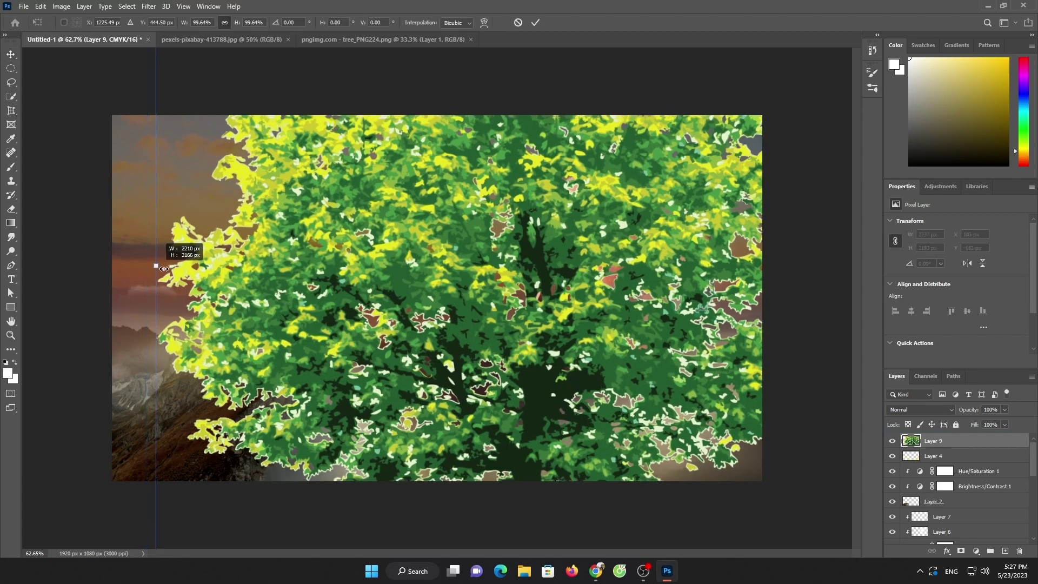
Shrink the tree to about 61 × 116 px and place it inside Mars's hole
key("ctrl+t")
left_click_drag(703, 271, 282, 270)
mouse_move(483, 288)
left_mouse_down()
mouse_move(190, 289)
mouse_move(549, 301)
left_mouse_up()
left_click_drag(552, 336, 551, 366)
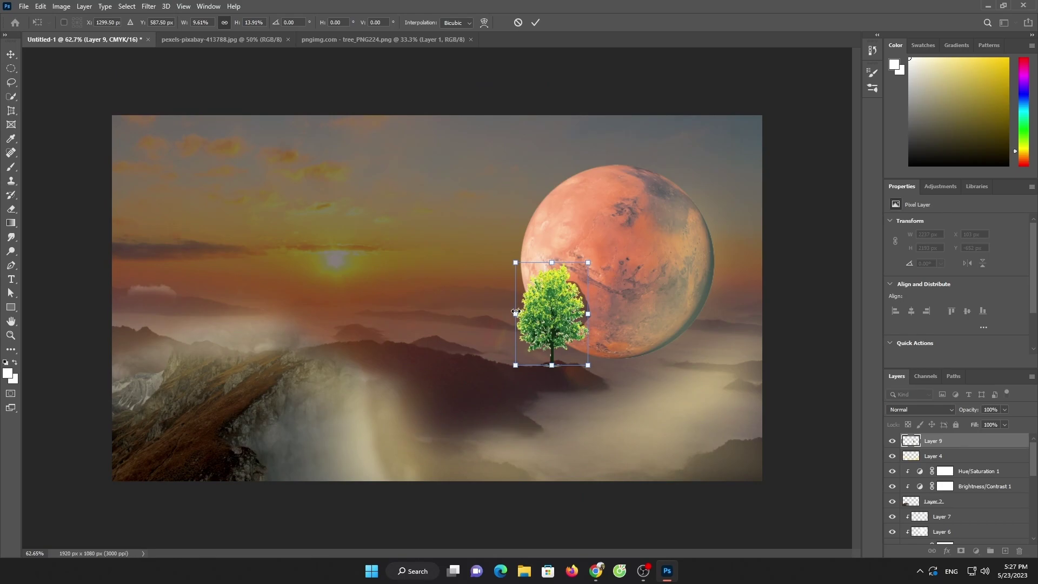
left_click_drag(515, 314, 535, 314)
left_click(535, 23)
left_click_drag(566, 262, 568, 291)
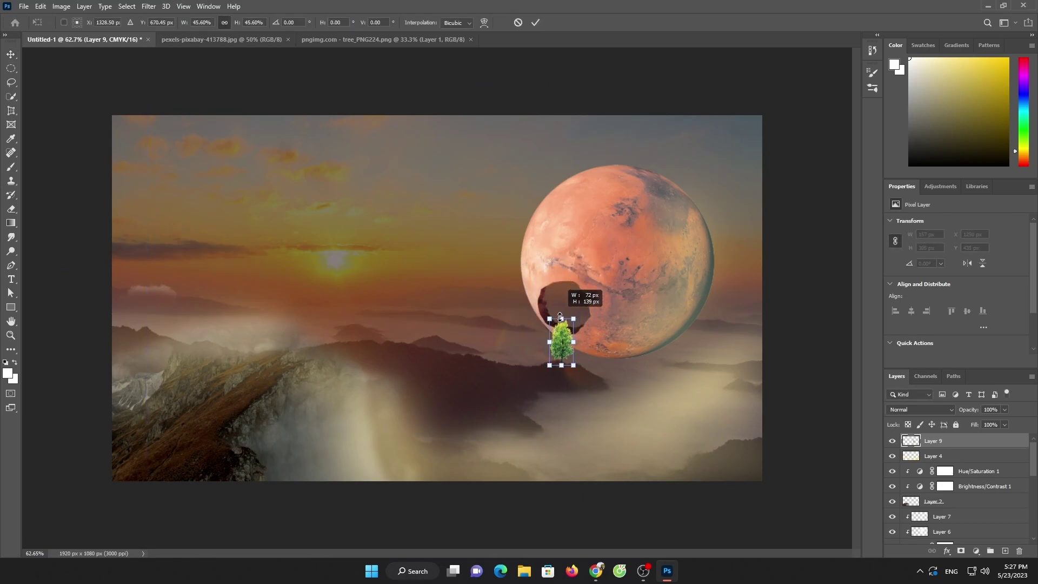
key("Return")
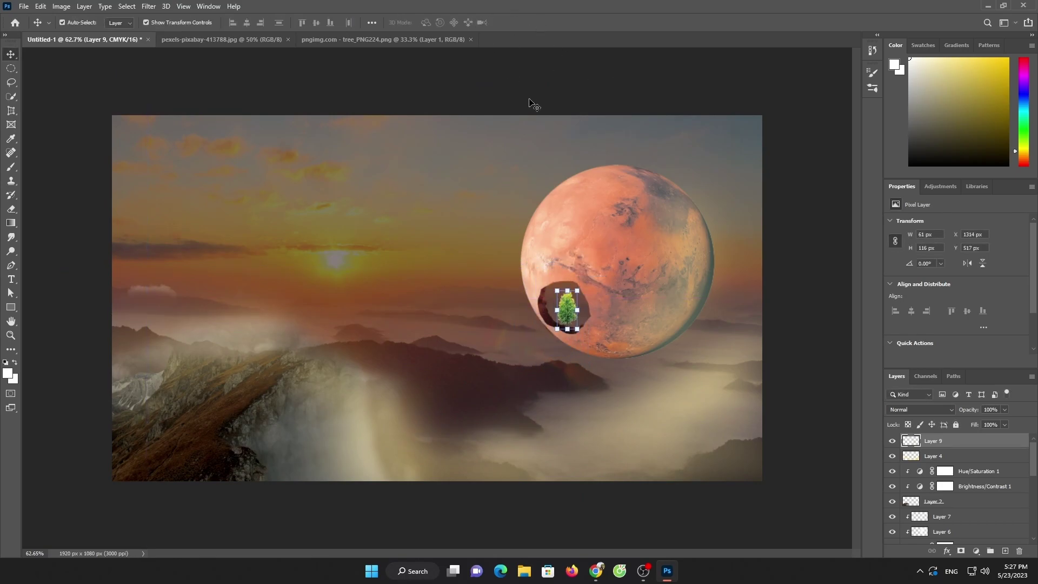
left_click(532, 105)
scroll(574, 344, "up", 5)
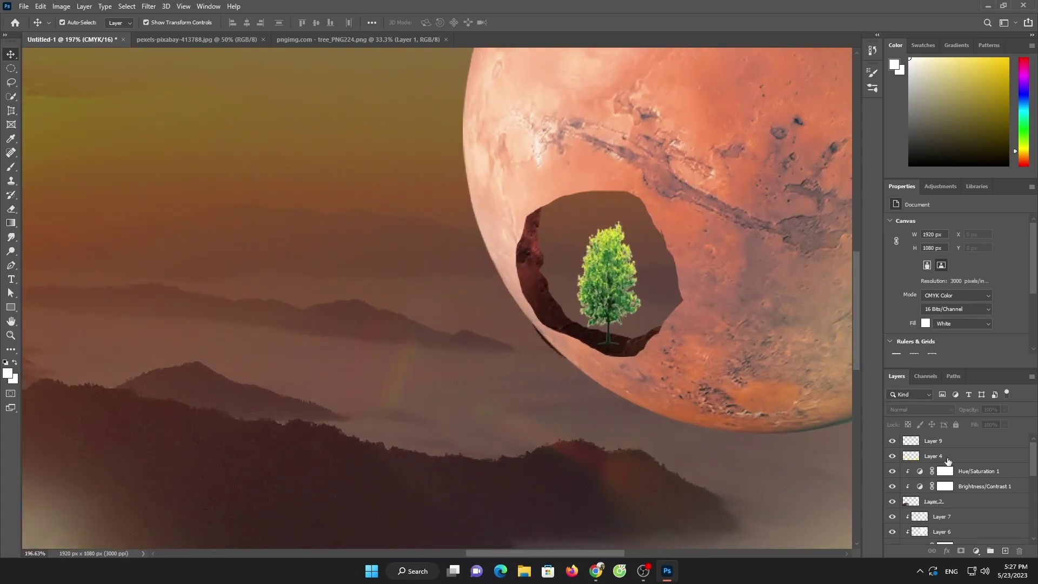
Select tree Layer 9, set a 15 px Eraser, and zoom back out
left_click(936, 441)
key("e")
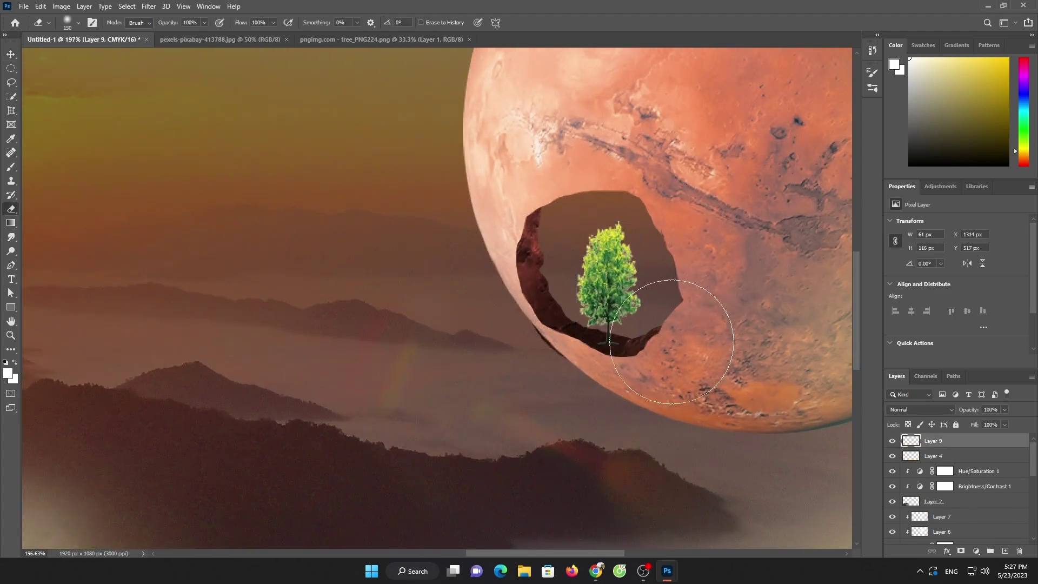
key("bracketleft")
key("bracketleft")
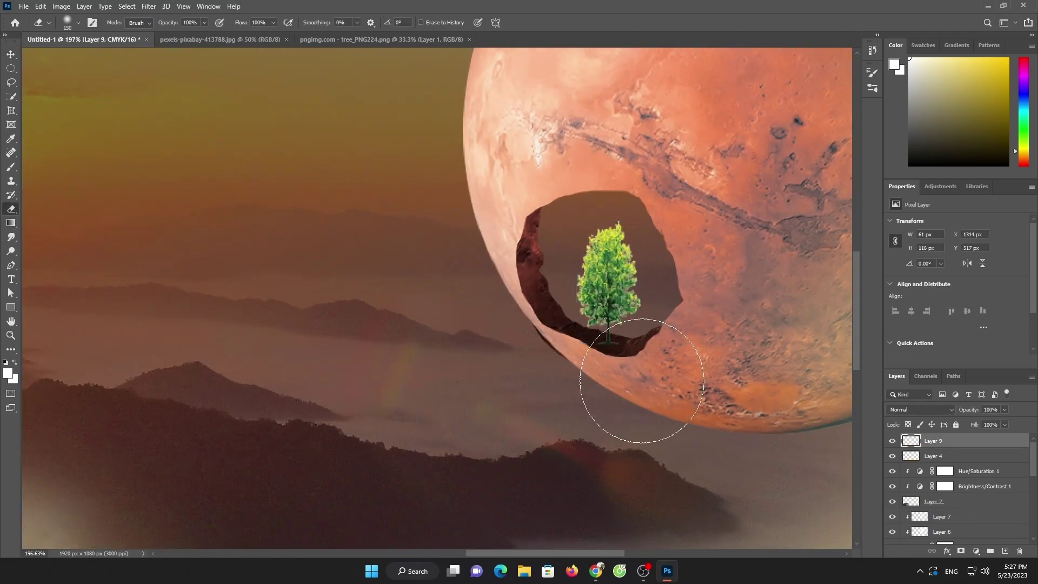
key("bracketleft")
key("bracketleft")
key("bracketleft")
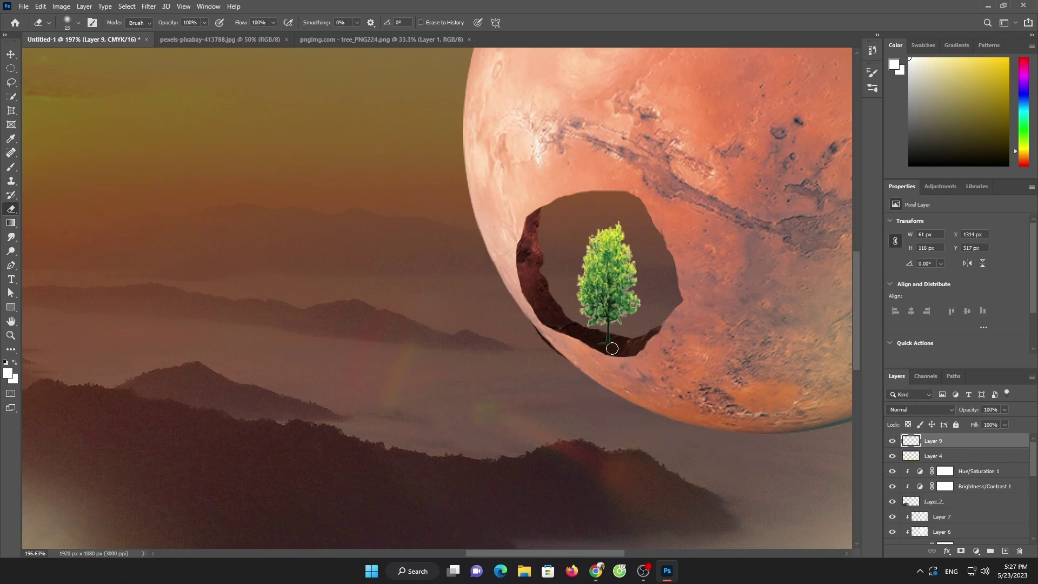
scroll(655, 337, "down", 5)
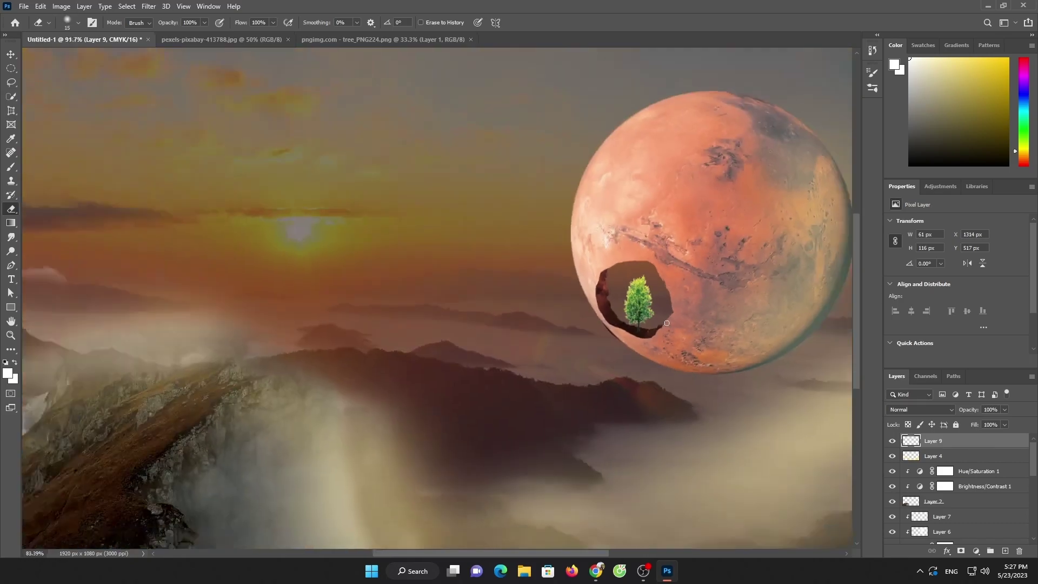
scroll(515, 304, "down", 2)
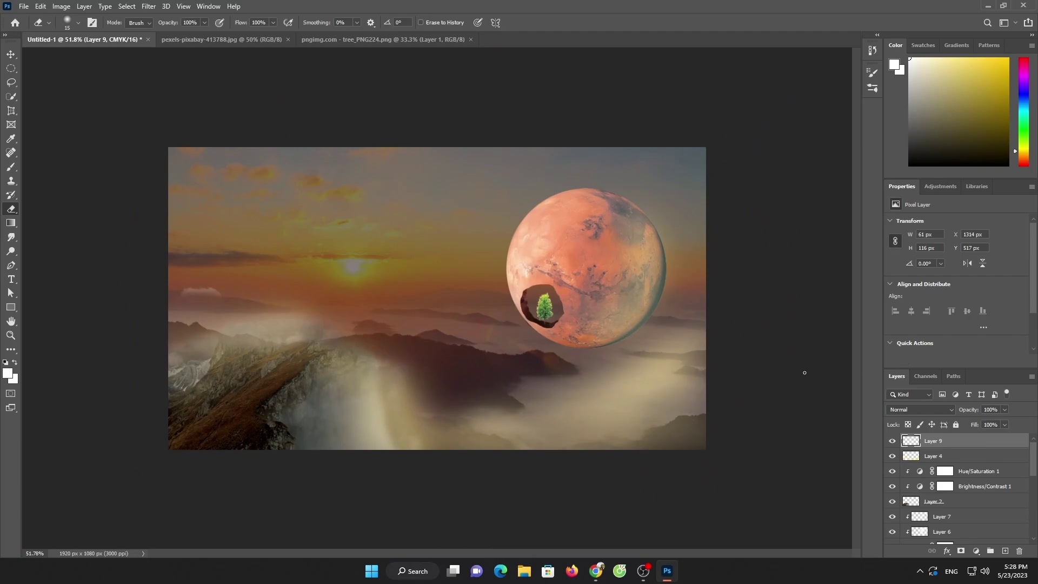
scroll(963, 519, "down", 2)
Flip the sunset background, Layer 1, horizontally and nudge it slightly lower
scroll(963, 519, "down", 3)
left_click(935, 522)
right_click(935, 521)
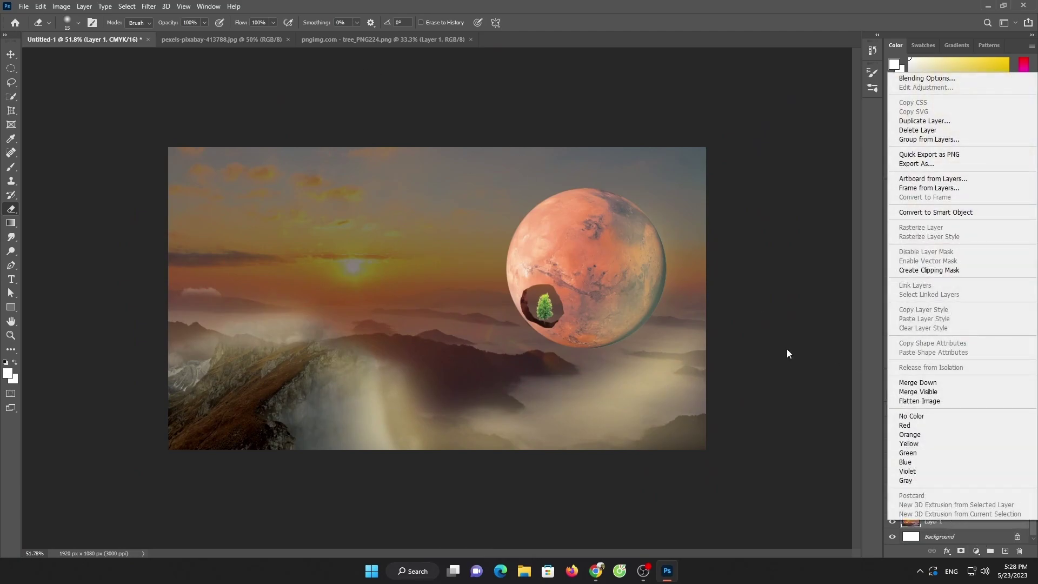
left_click(787, 353)
key("ctrl+t")
right_click(428, 225)
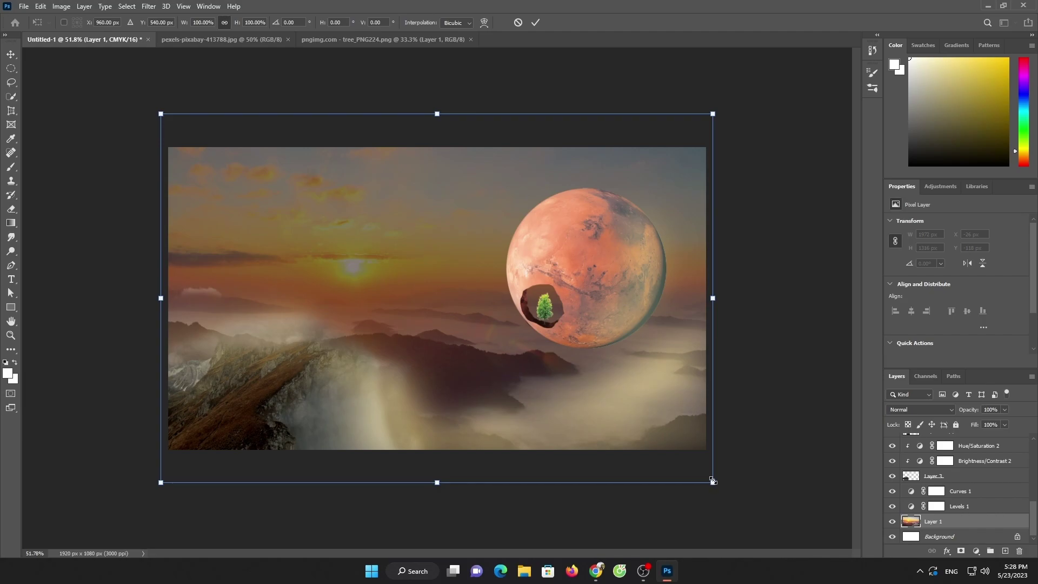
right_click(465, 159)
left_click(529, 342)
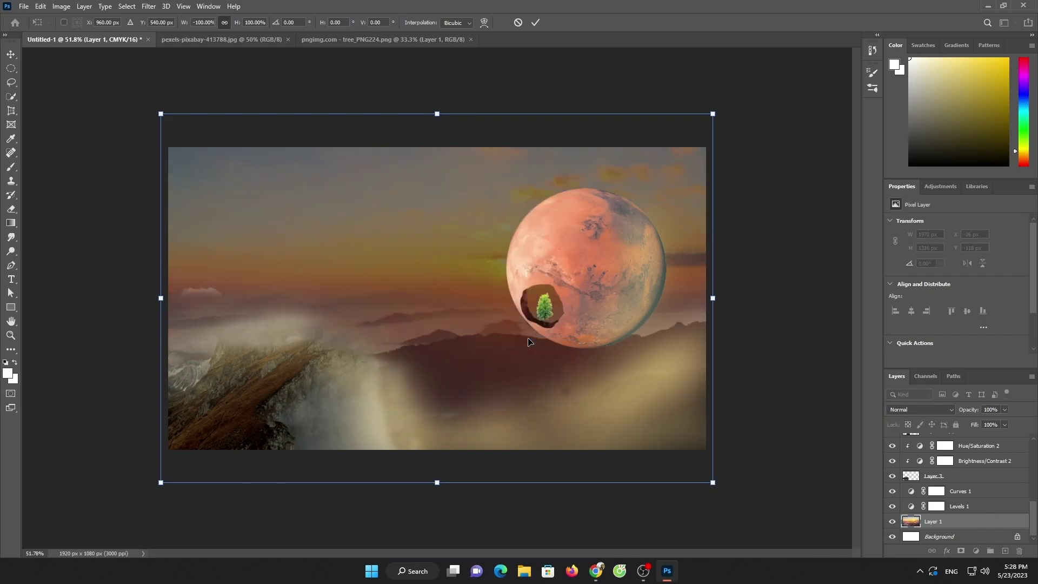
left_click(536, 22)
left_click_drag(523, 160, 524, 165)
left_click(658, 65)
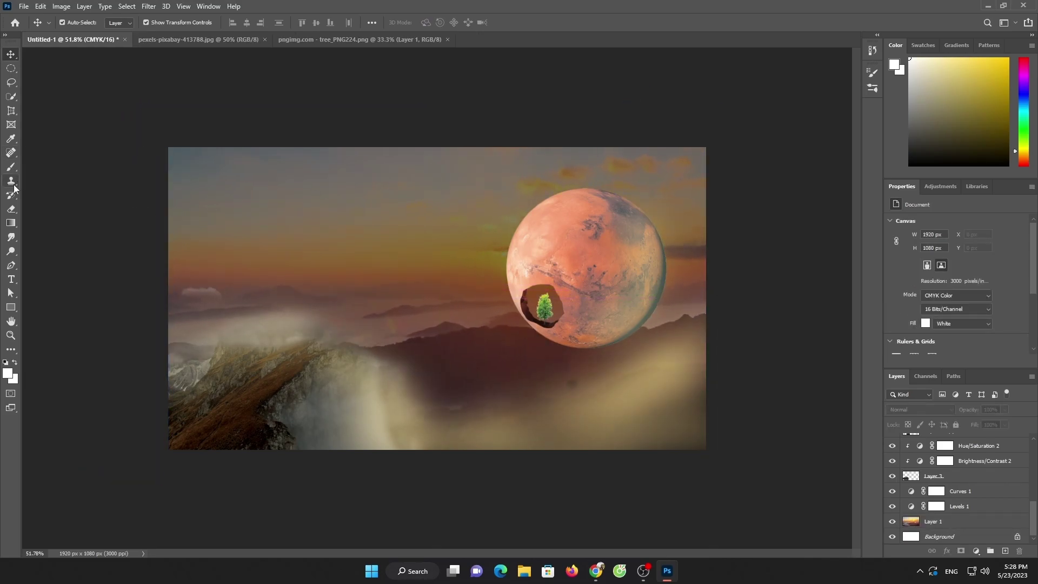
Paint a soft yellow glow on a new layer and shrink it into a top-right sun
scroll(966, 476, "up", 5)
left_click(934, 440)
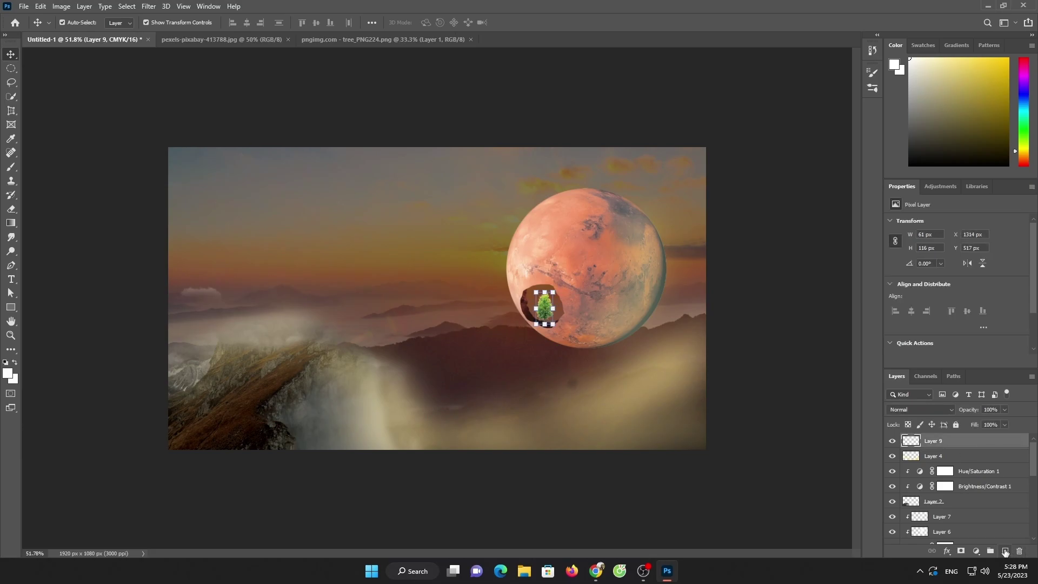
left_click(1004, 550)
left_click(7, 372)
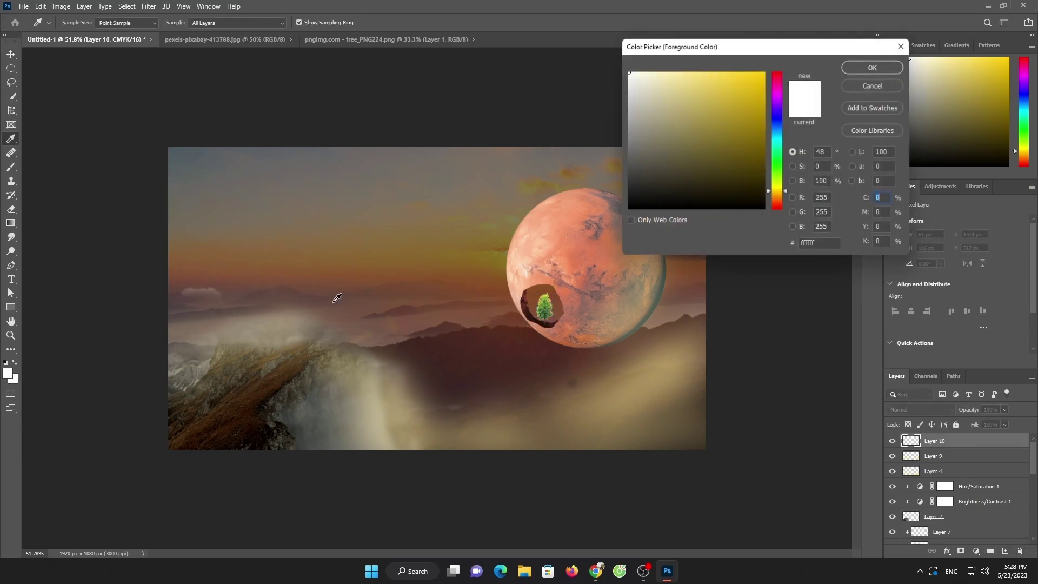
left_click(498, 251)
left_click(734, 86)
left_click(872, 67)
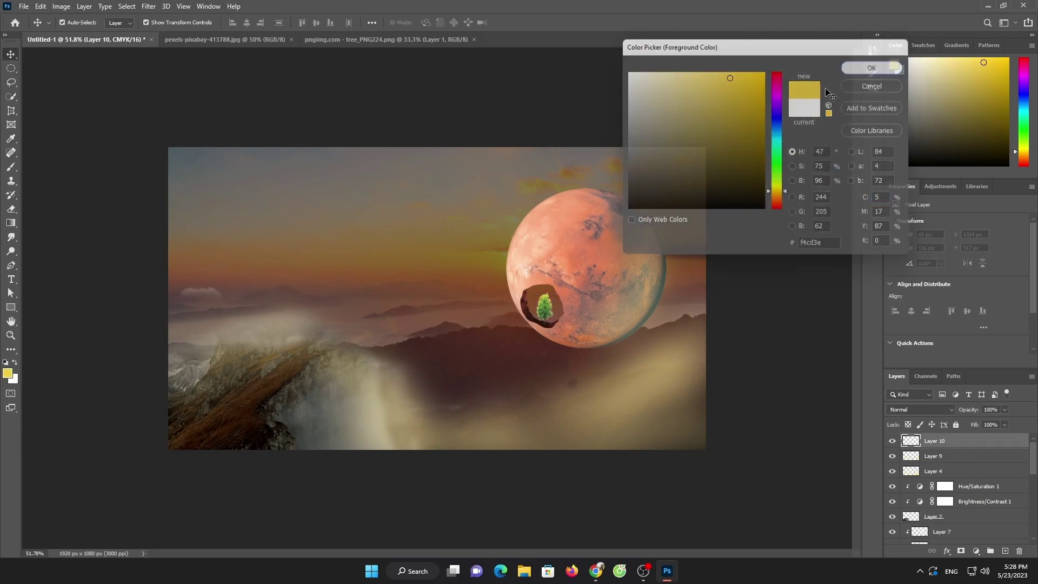
left_click(11, 166)
left_click(319, 239)
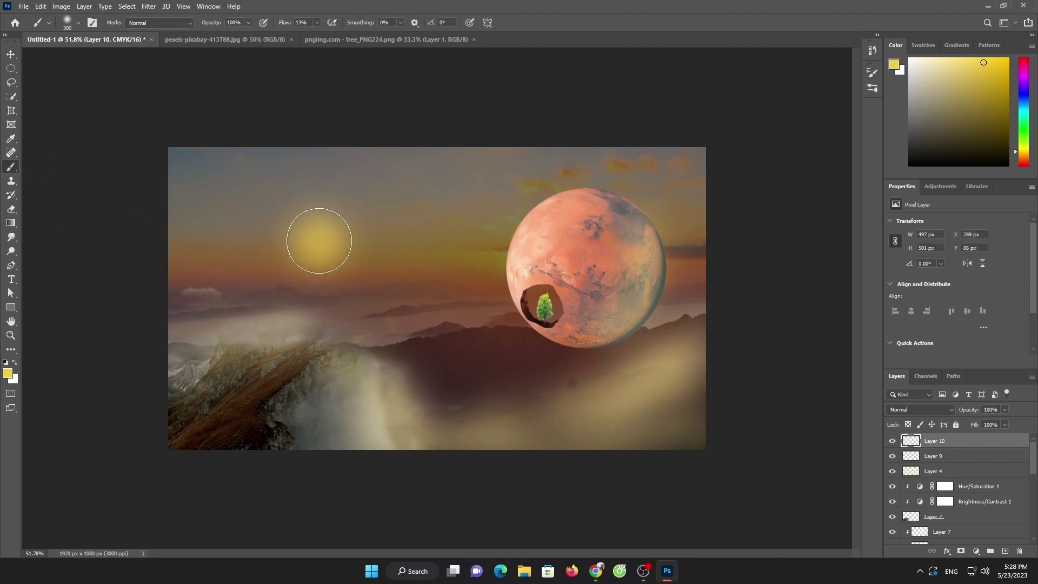
left_click(319, 238)
key("ctrl+t")
left_click_drag(283, 215, 633, 174)
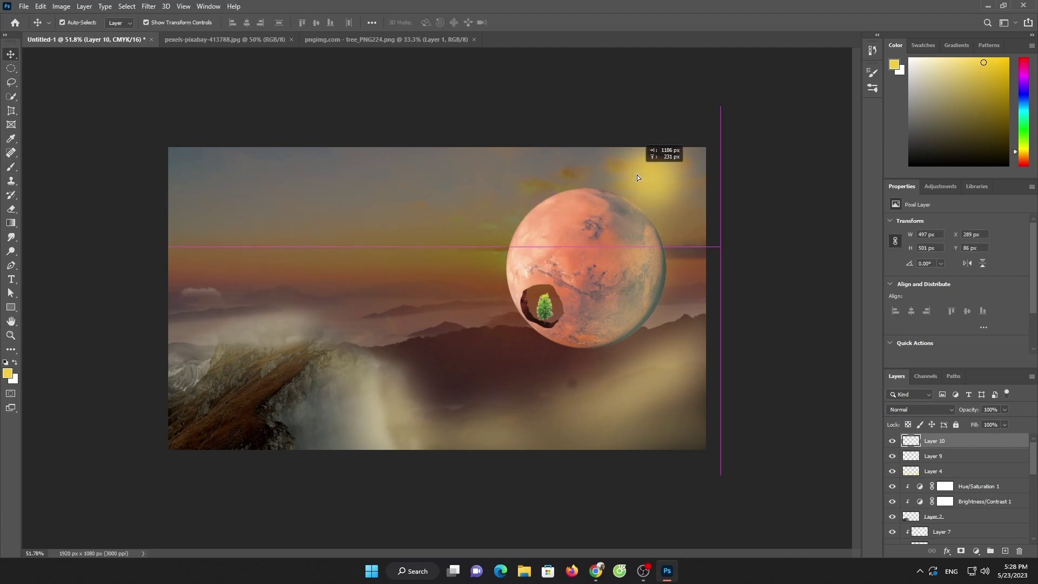
mouse_move(660, 116)
left_mouse_down()
mouse_move(665, 172)
mouse_move(684, 172)
mouse_move(674, 172)
left_mouse_up()
left_click(536, 23)
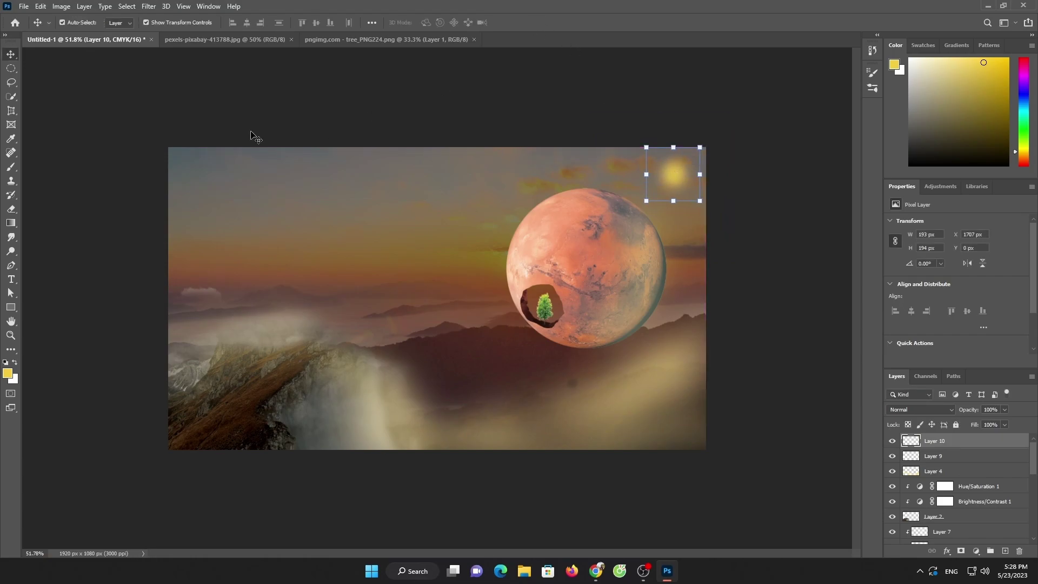
Paint a pale yellow halo over the sun on another new layer
left_click(1005, 550)
left_click(8, 373)
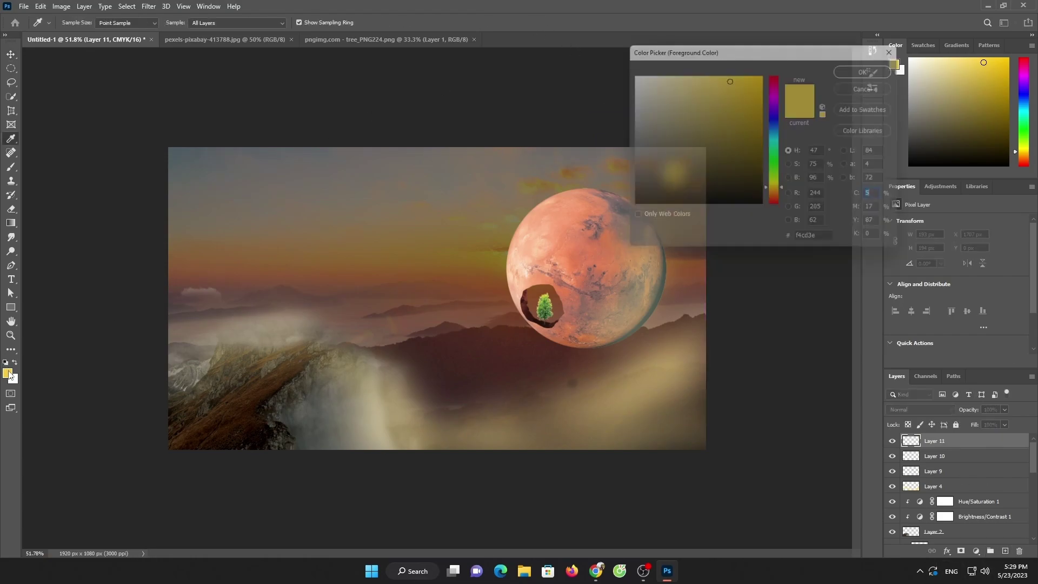
left_click(676, 81)
left_click(873, 67)
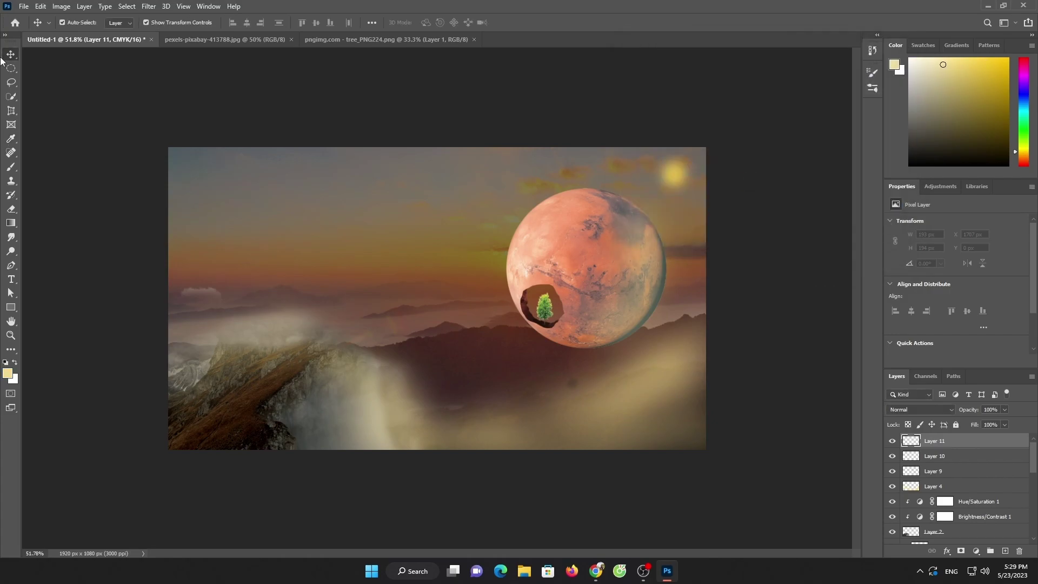
left_click(11, 167)
left_click_drag(676, 178, 643, 211)
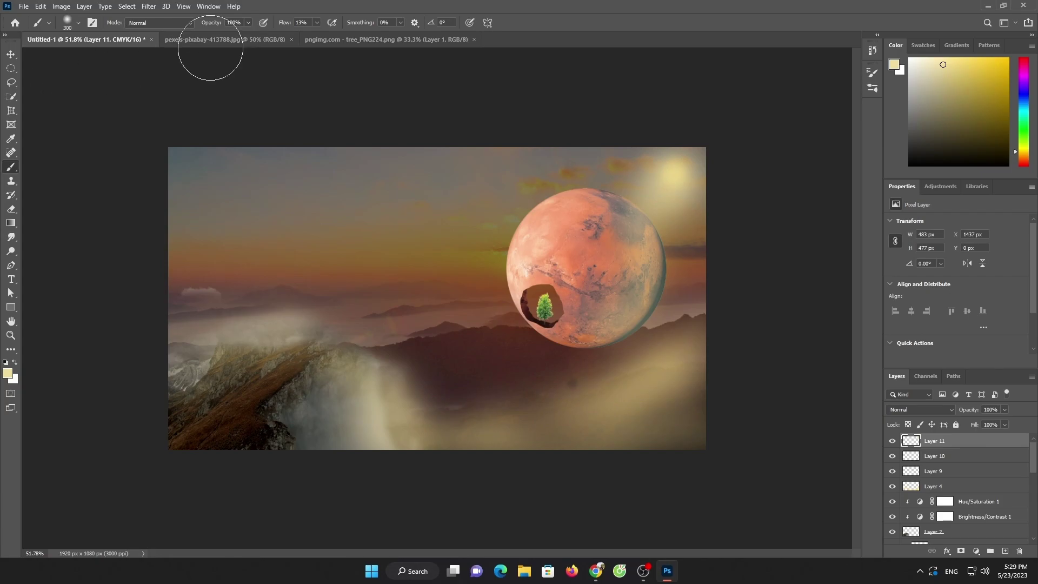
Close the extra source photos and paint a saturated yellow glow spot on a new layer
left_click(286, 40)
left_click(327, 40)
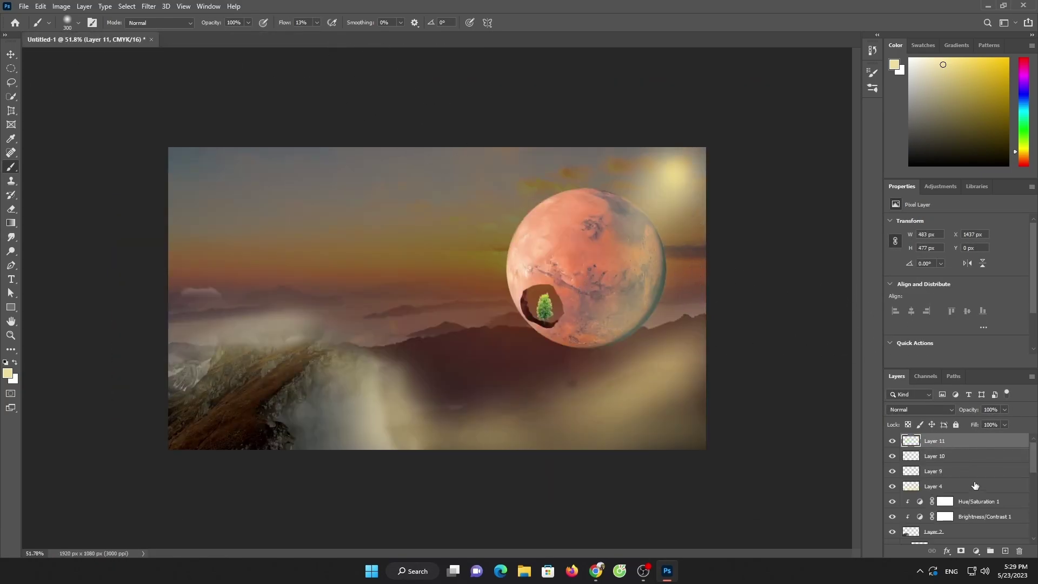
left_click(1005, 551)
left_click(8, 373)
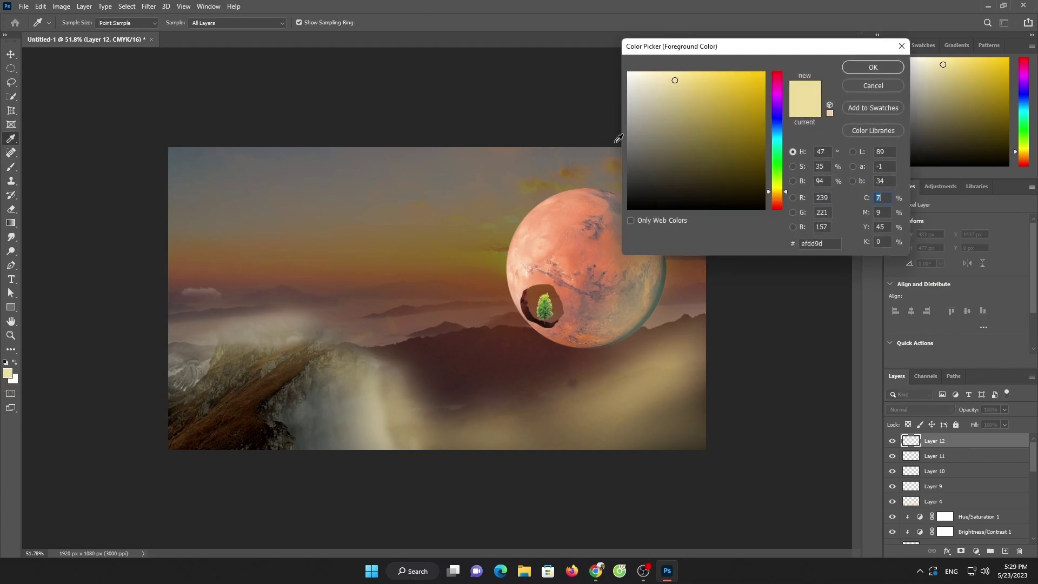
left_click(724, 73)
left_click(873, 67)
left_click_drag(430, 310, 431, 311)
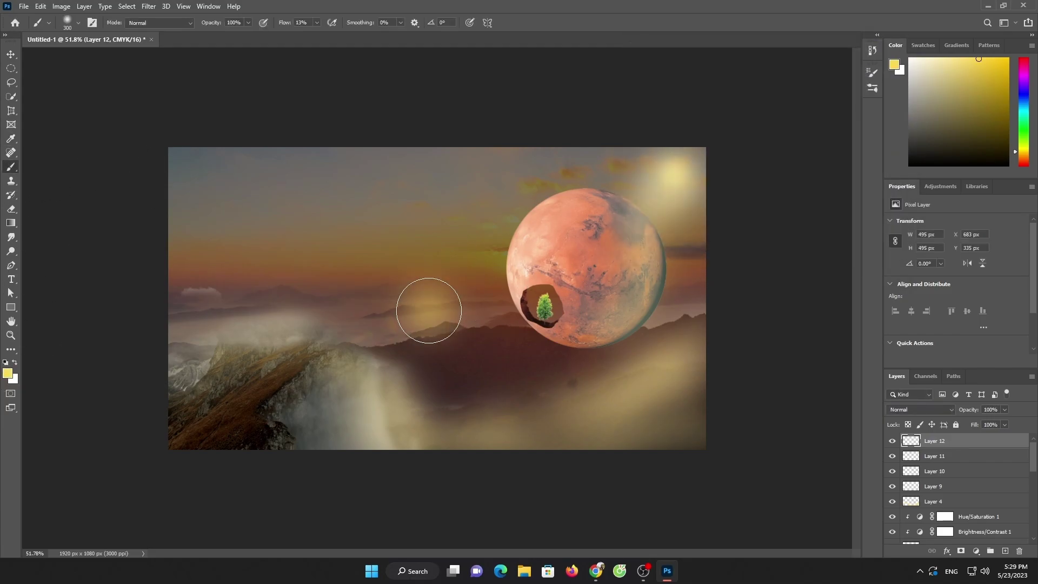
left_click(431, 311)
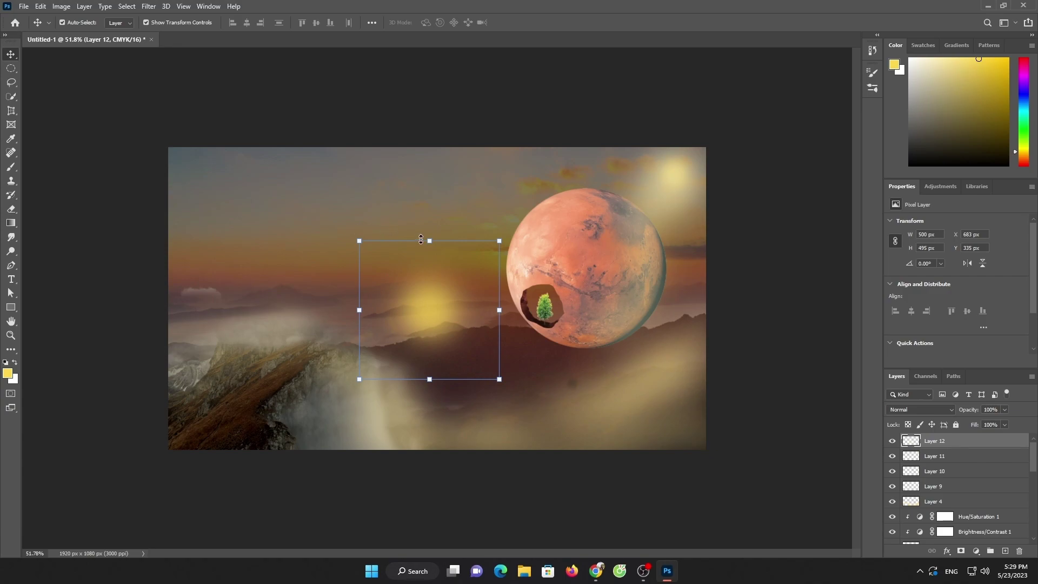
Stretch, flatten and tilt the glow into a beam slanting down-left from the planet
mouse_move(421, 248)
left_mouse_down()
mouse_move(446, 346)
mouse_move(565, 375)
mouse_move(725, 373)
left_mouse_up()
left_click_drag(537, 364, 408, 279)
left_click_drag(412, 239, 413, 264)
left_click_drag(596, 292, 632, 292)
key("Return")
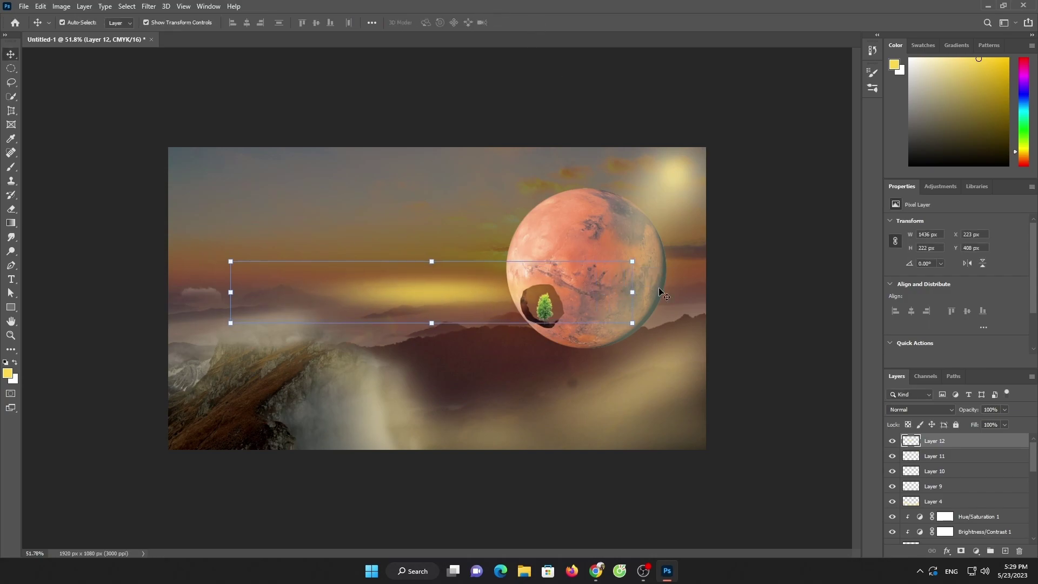
left_click_drag(641, 333, 689, 246)
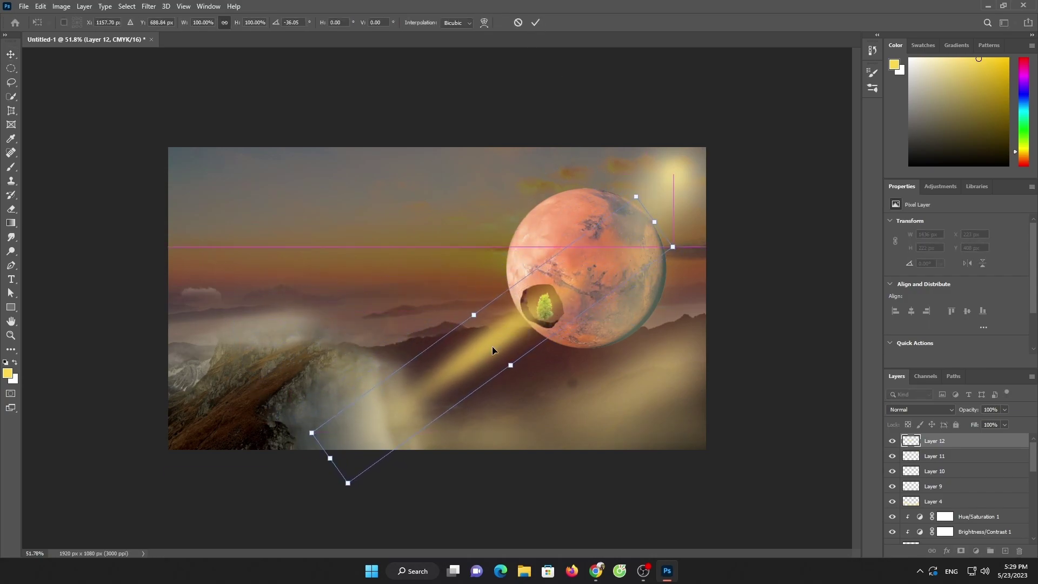
left_click(536, 22)
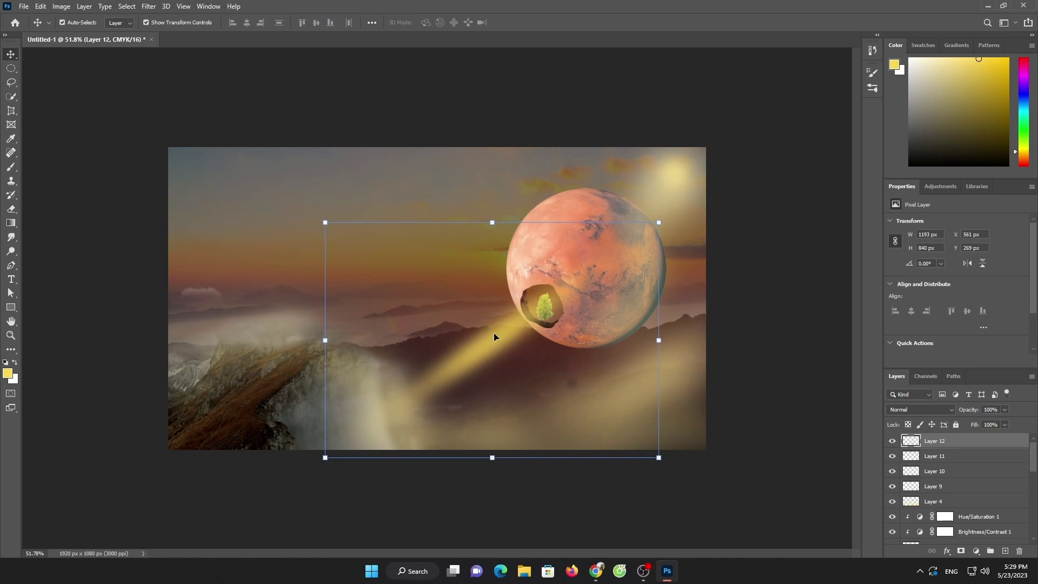
Duplicate the beam twice, rotating each copy to fan outward from the planet
mouse_move(508, 336)
left_mouse_down()
mouse_move(501, 323)
mouse_move(511, 326)
left_mouse_up()
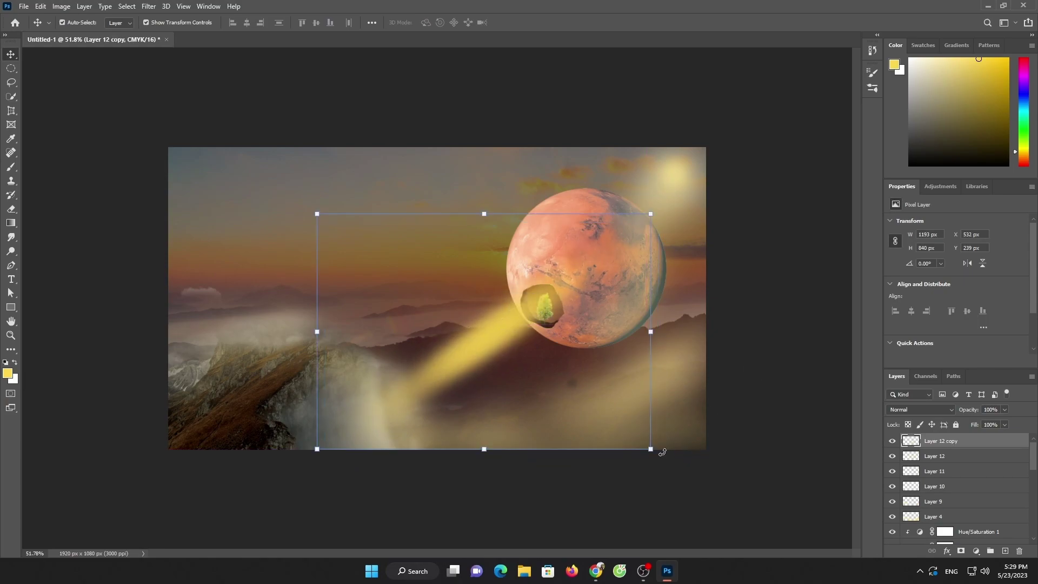
left_click_drag(662, 452, 622, 483)
left_click_drag(502, 314, 491, 366)
left_click(536, 22)
key("ctrl+j")
left_click_drag(695, 440, 706, 330)
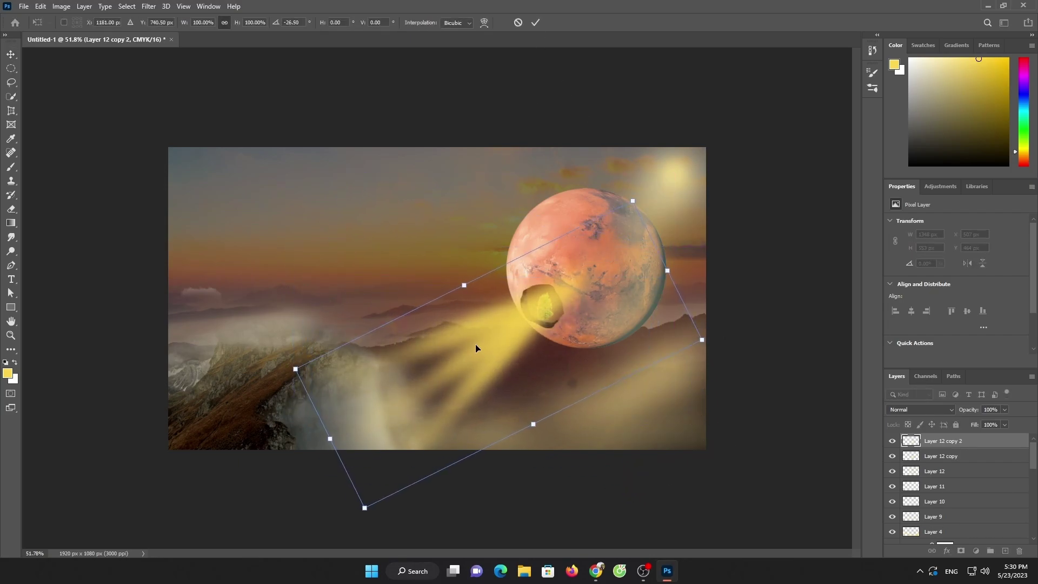
left_click_drag(494, 367, 505, 368)
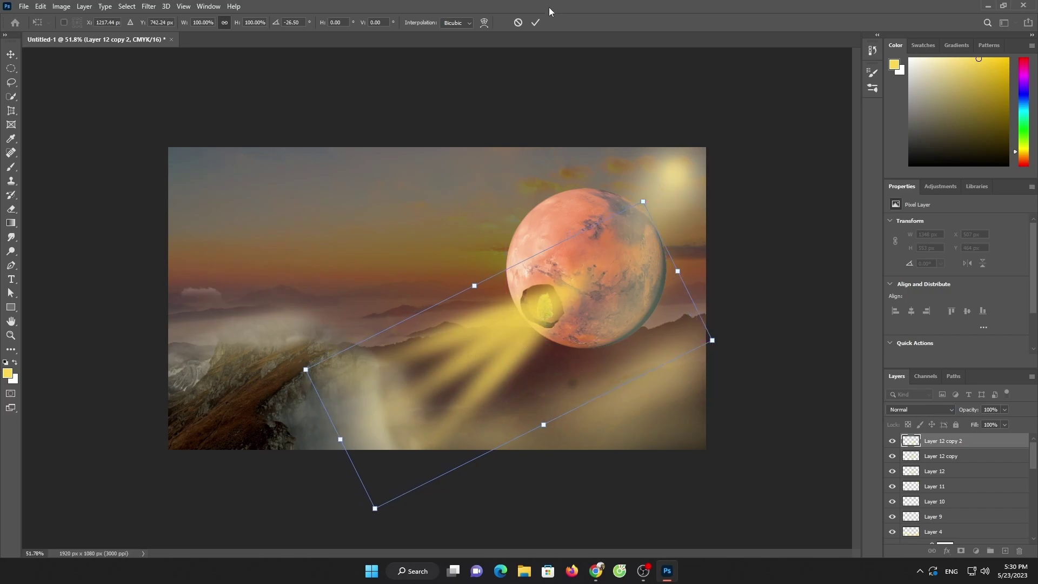
left_click(536, 22)
Add two more rotated beam copies and select the top one, Layer 12 copy 4
left_click_drag(533, 342, 507, 338)
key("ctrl+t")
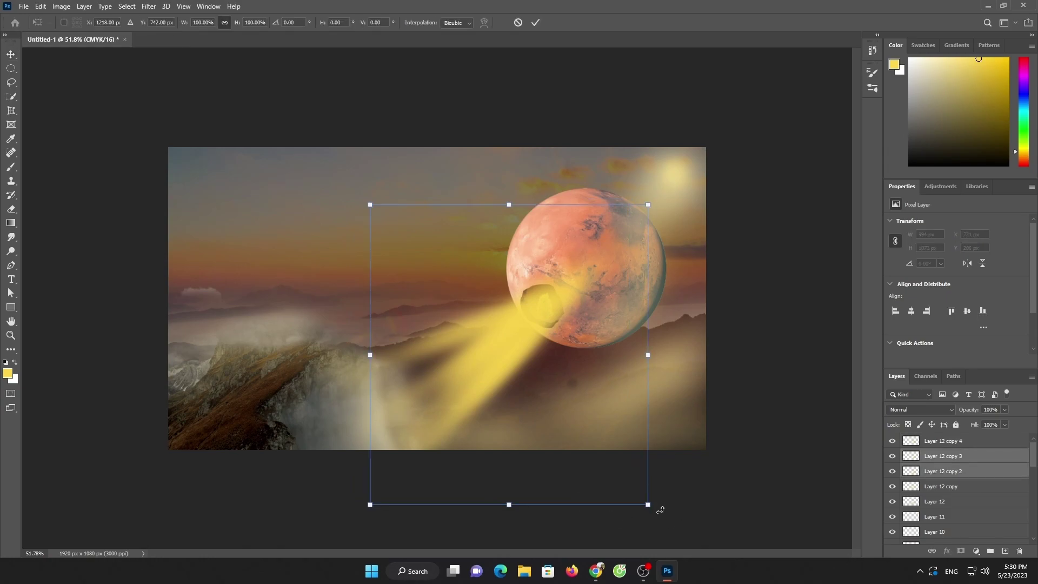
left_click_drag(663, 506, 629, 502)
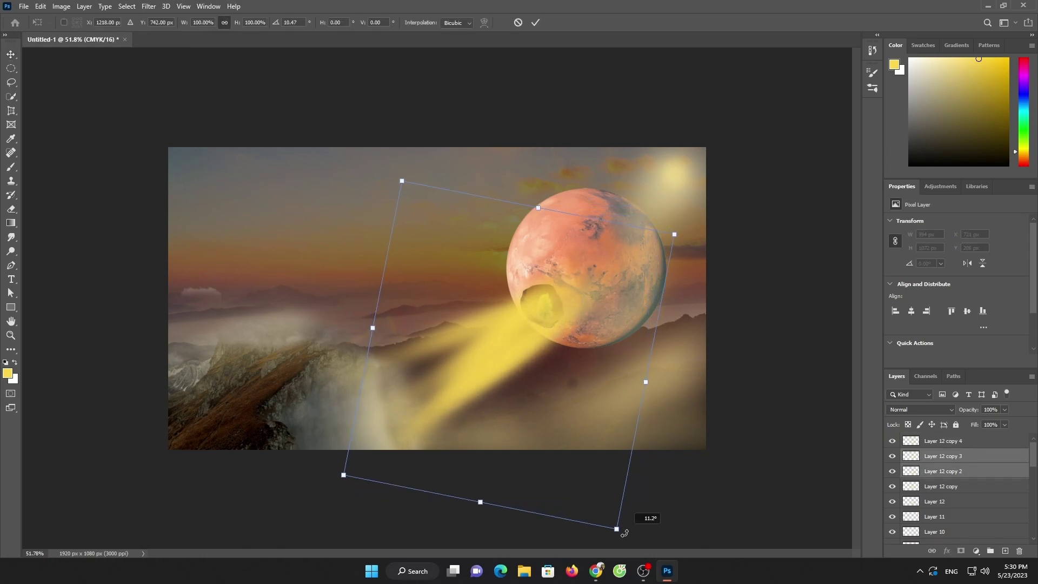
left_click(535, 22)
left_click(600, 127)
left_click(943, 446)
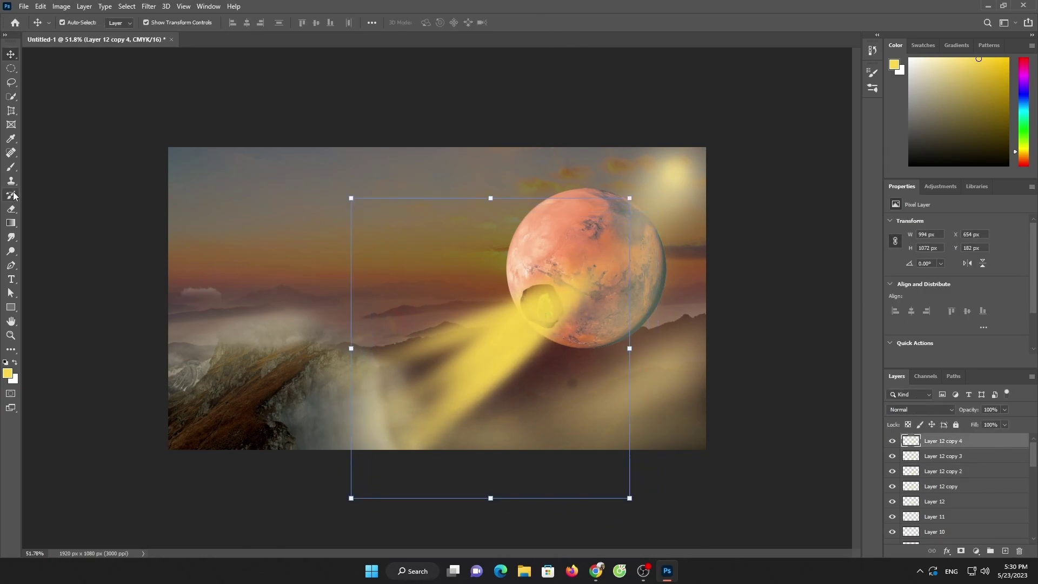
key("e")
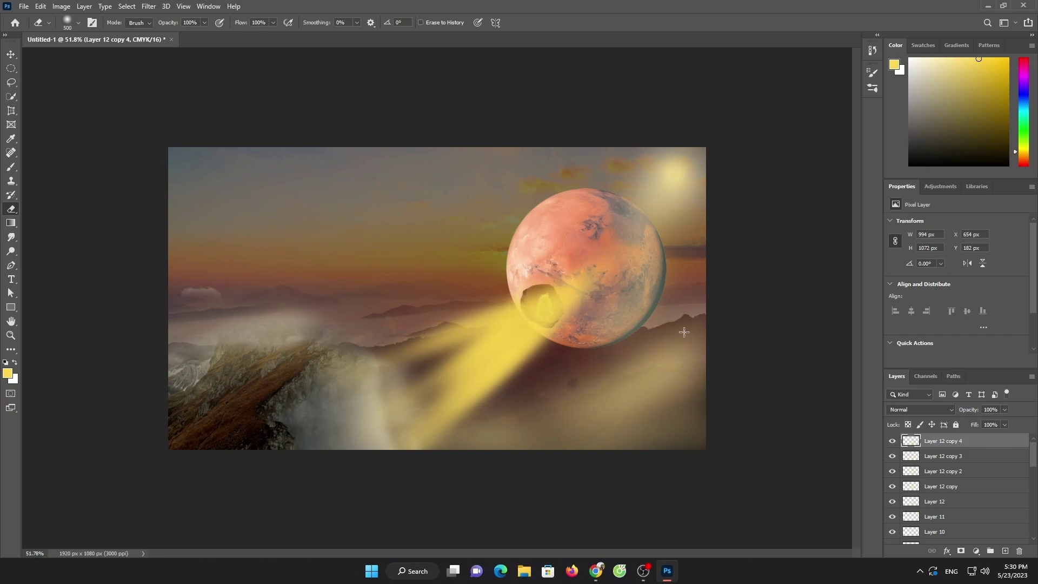
Step the layer selection through the beam copies down to Layer 12
left_click(923, 457)
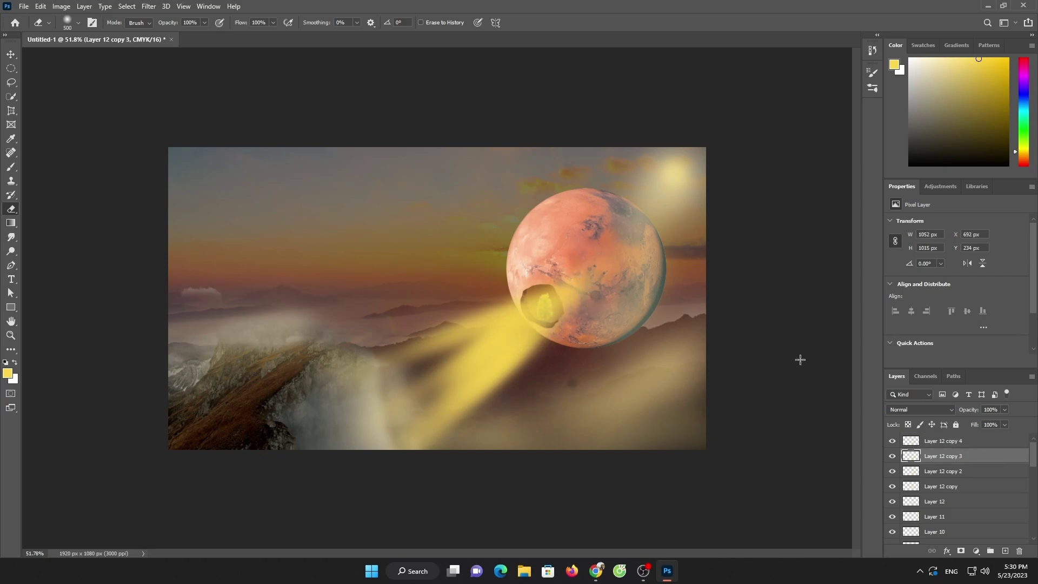
left_click(925, 472)
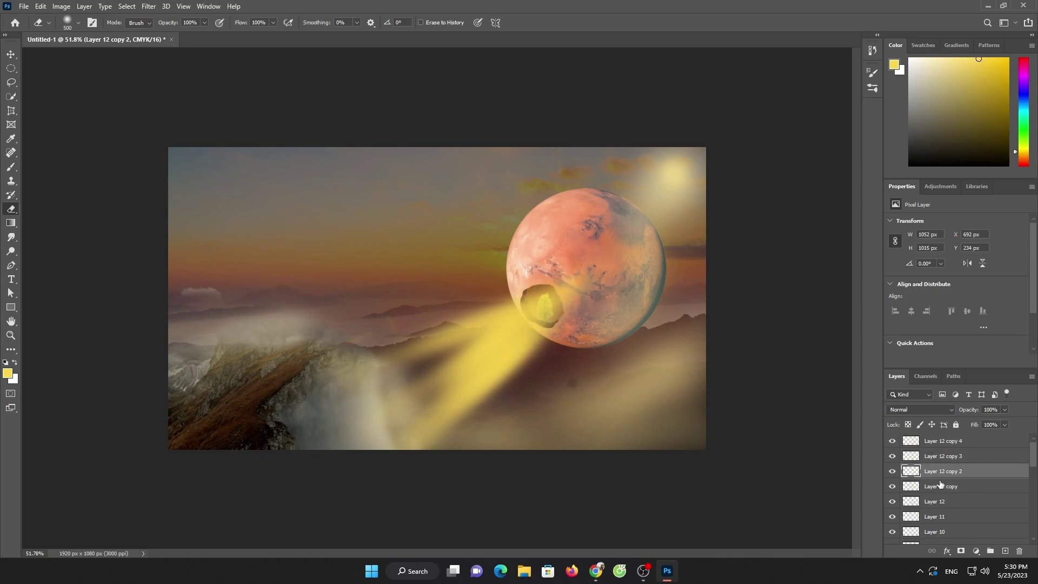
left_click(940, 485)
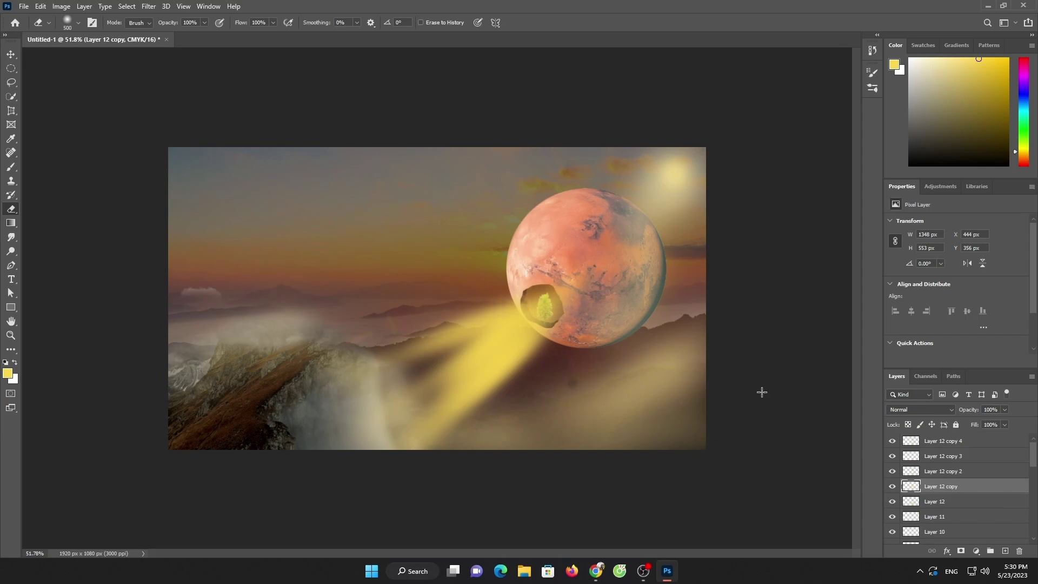
key("alt+bracketleft")
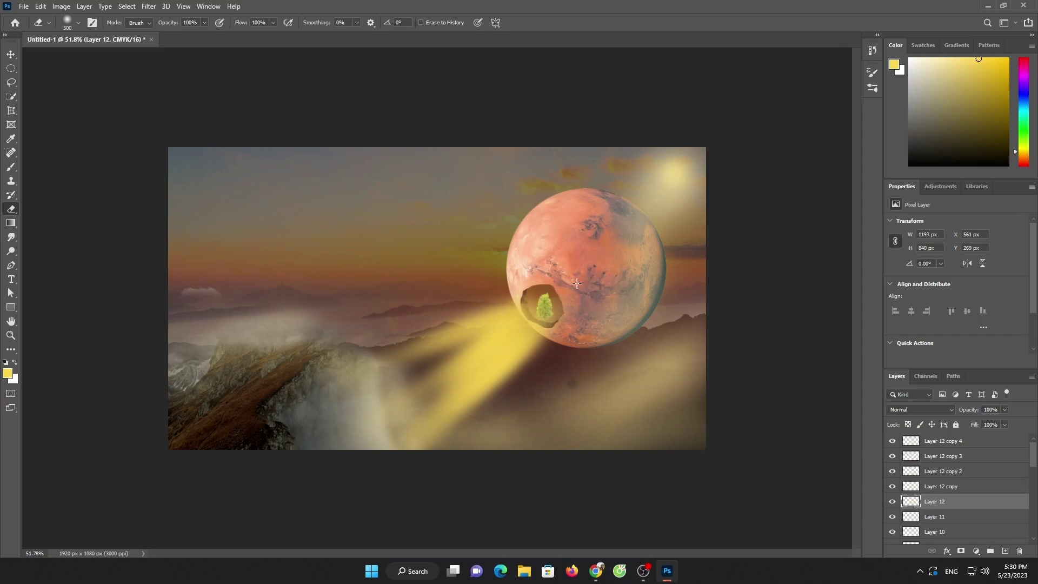
scroll(952, 465, "down", 3)
scroll(956, 481, "down", 3)
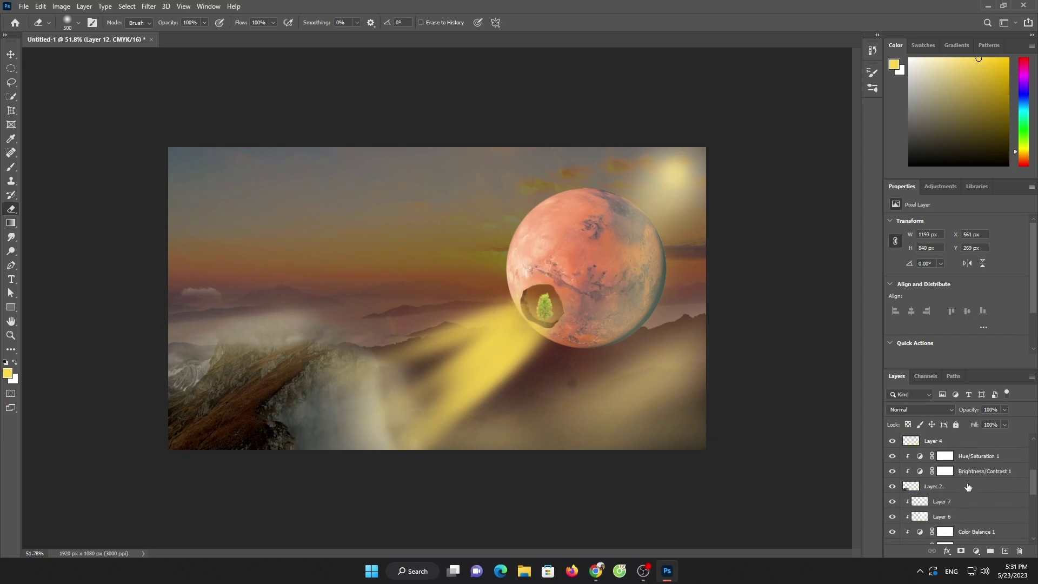
scroll(960, 495, "down", 3)
scroll(963, 510, "down", 3)
scroll(962, 510, "up", 3)
scroll(962, 503, "up", 3)
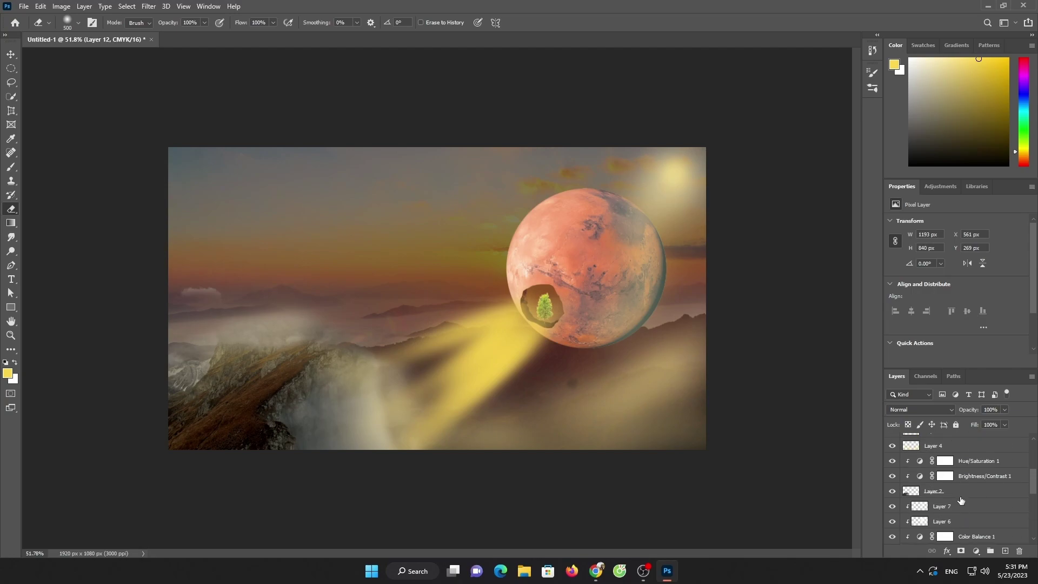
scroll(957, 486, "up", 3)
Scroll the Layers panel, trying Layer 9 and Layer 8
left_click(976, 496)
scroll(971, 500, "down", 3)
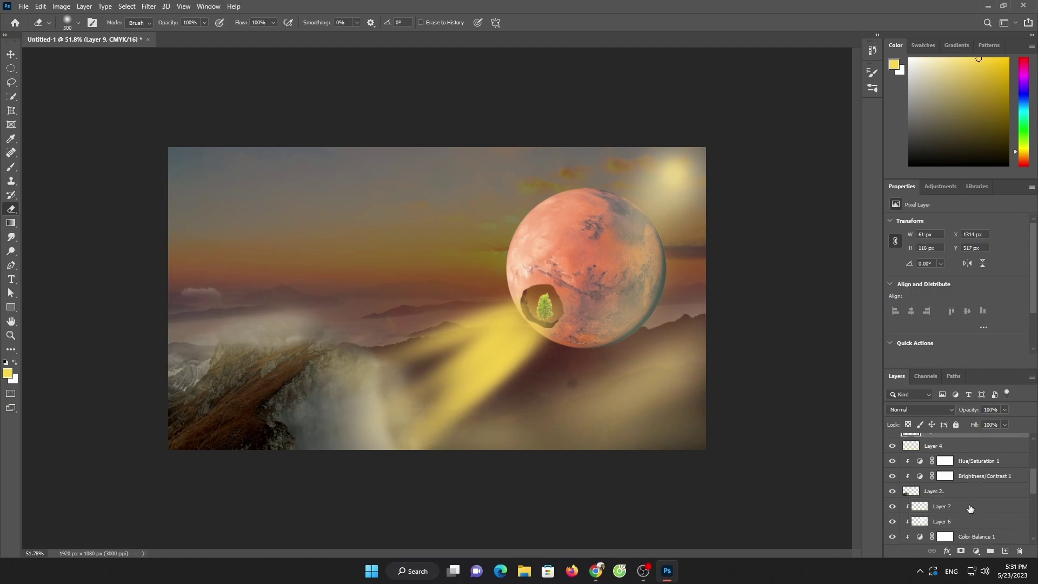
scroll(966, 489, "up", 2)
scroll(963, 489, "down", 2)
scroll(965, 497, "down", 2)
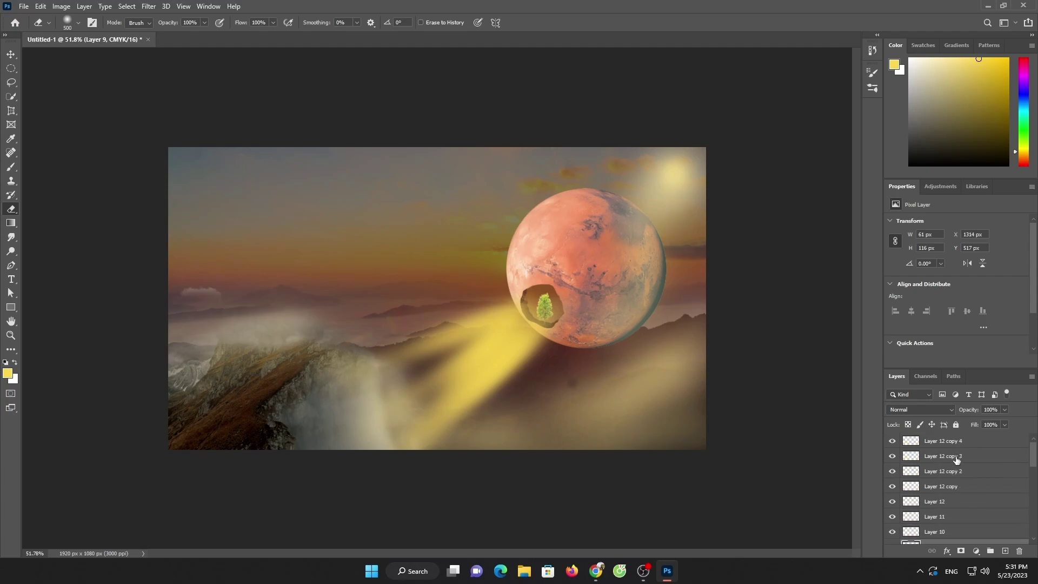
scroll(965, 505, "down", 1)
scroll(966, 513, "down", 1)
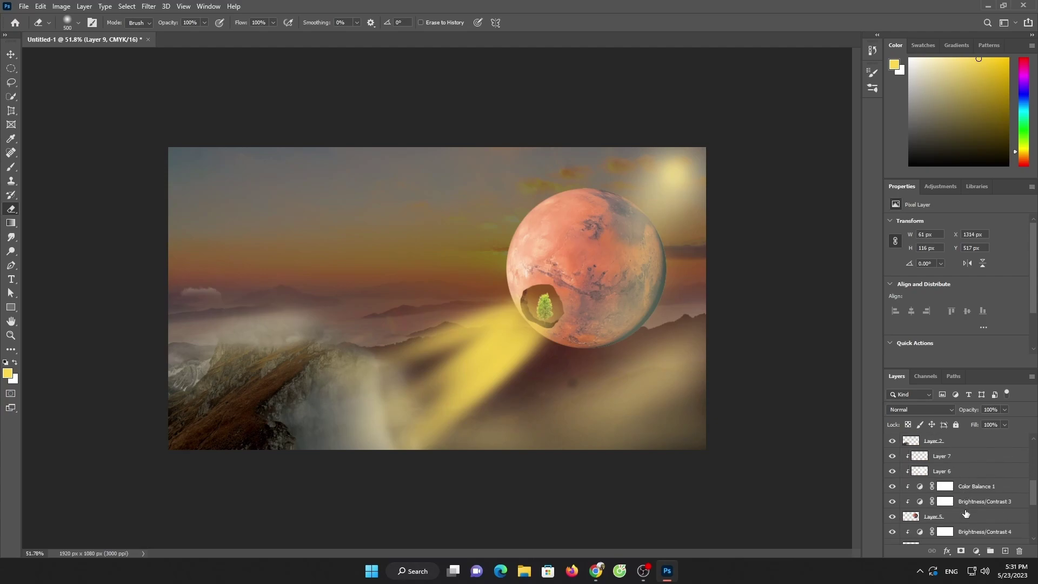
scroll(950, 449, "up", 1)
left_click(952, 461)
scroll(952, 465, "down", 3)
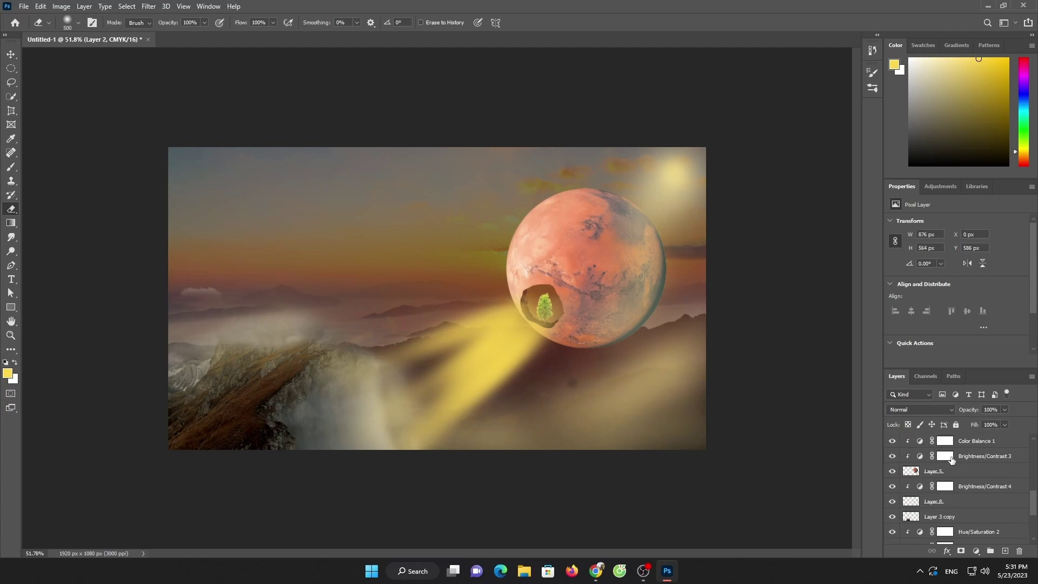
scroll(951, 476, "down", 2)
left_click(950, 488)
scroll(950, 488, "up", 1)
scroll(950, 489, "up", 1)
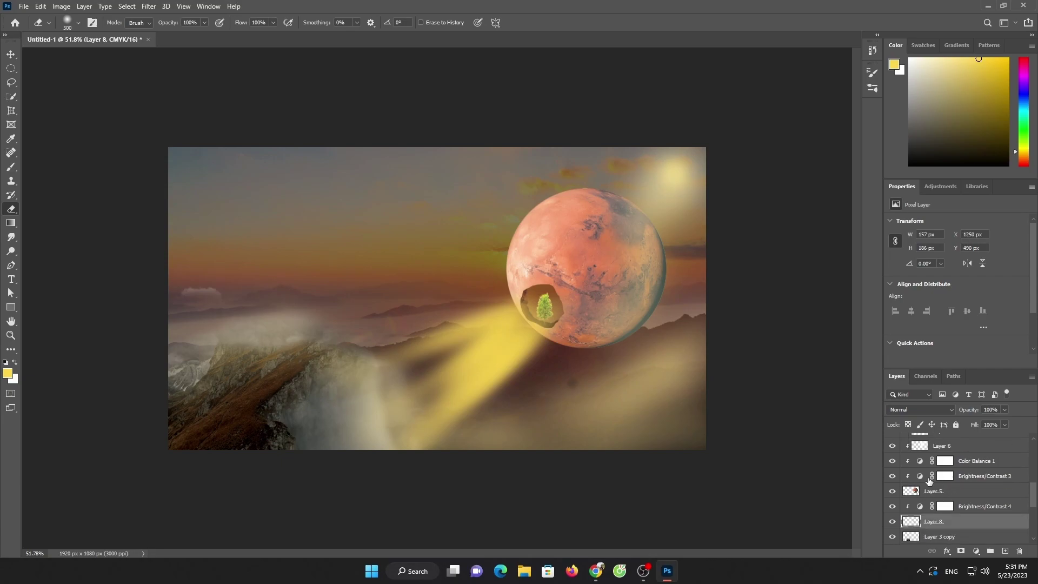
scroll(950, 489, "up", 1)
With the Move tool, step down through the layers and settle on Layer 9, the tree
key("v")
left_click(546, 307)
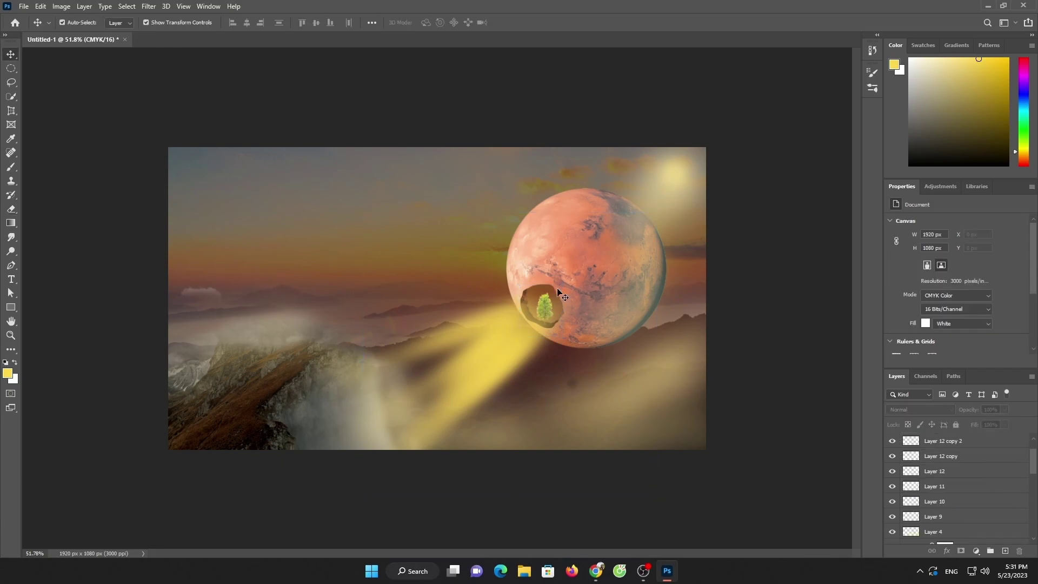
left_click(725, 307)
key("alt+bracketleft")
key("alt+bracketleft")
key("alt+bracketleft")
key("alt+bracketleft")
key("alt+bracketleft")
key("alt+bracketleft")
key("alt+bracketleft")
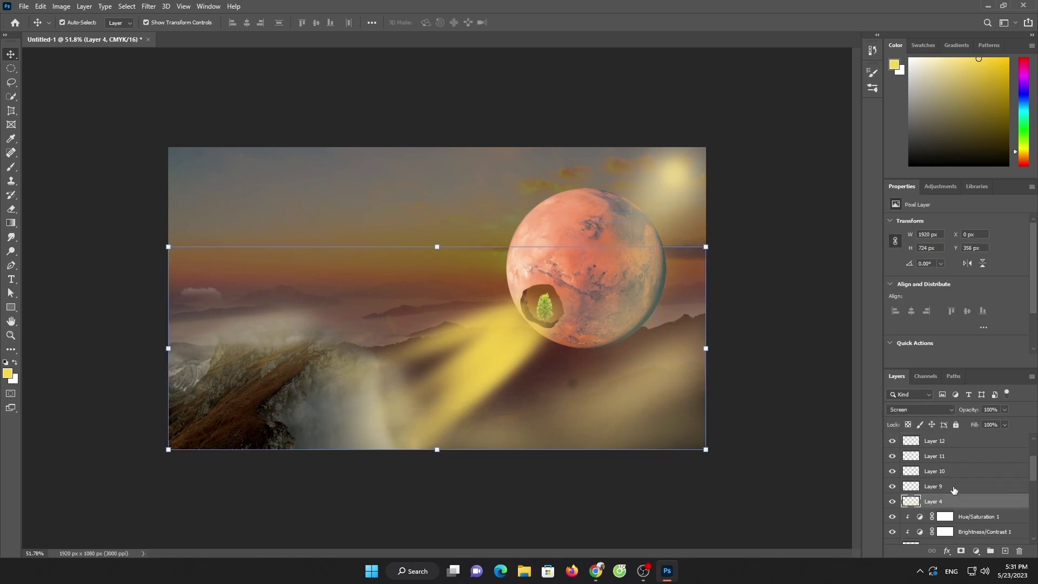
key("alt+bracketleft")
key("alt+bracketleft")
key("alt+bracketleft")
key("alt+bracketleft")
key("alt+bracketleft")
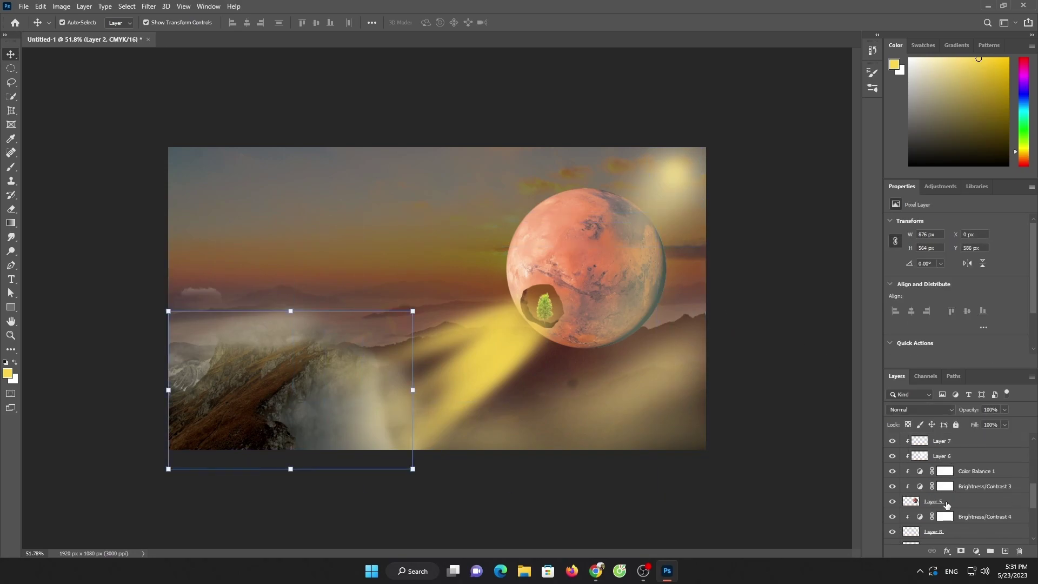
key("alt+bracketleft")
left_click(931, 443)
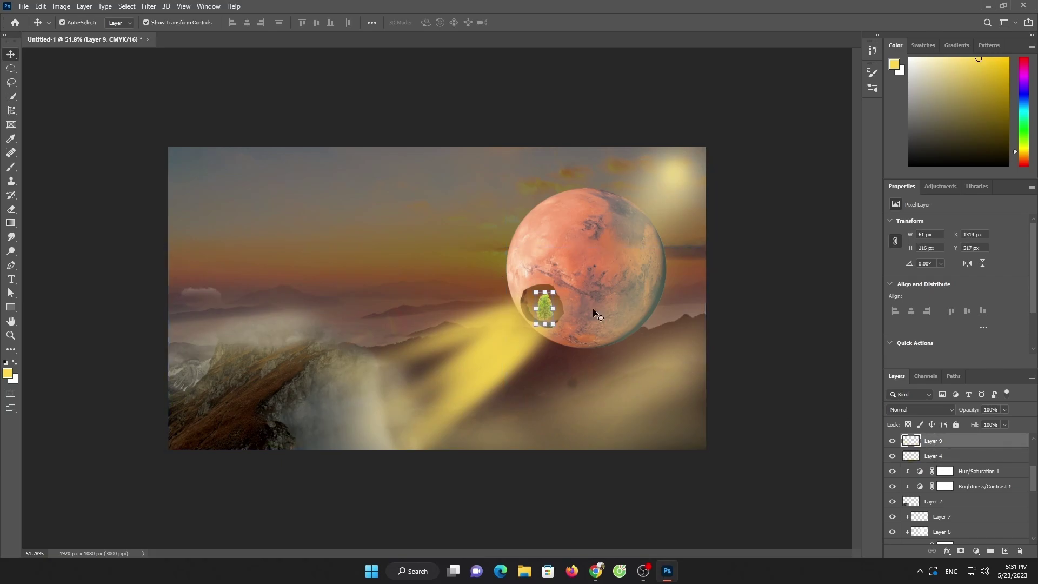
Clip a Brightness/Contrast adjustment (Brightness 80, Contrast 42) to the tree layer
left_click(976, 552)
left_click(968, 394)
left_click_drag(956, 252, 982, 252)
left_click(955, 361)
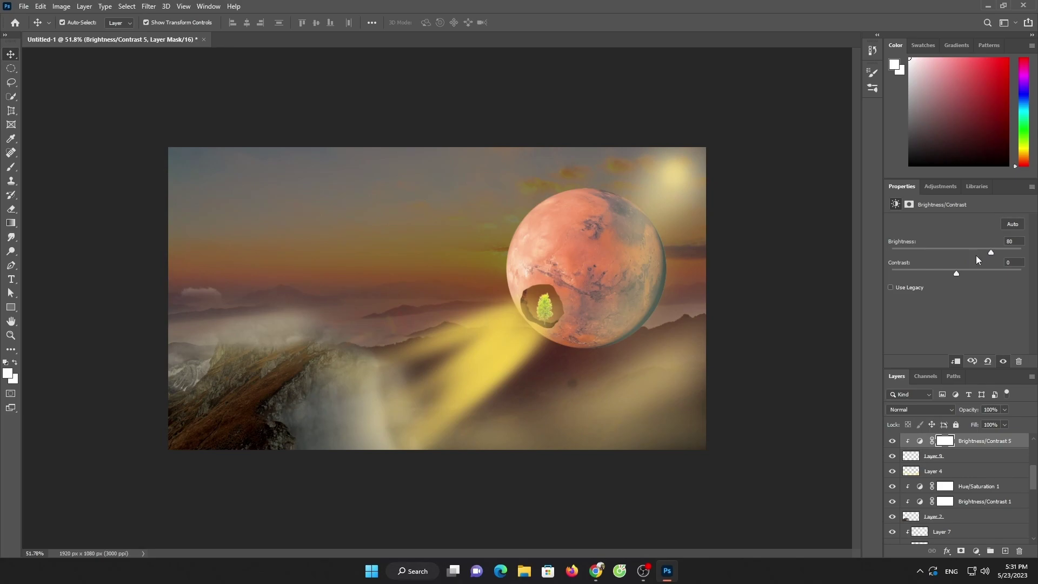
Clip a Hue/Saturation adjustment with Saturation +33 to the tree layer
left_click(976, 552)
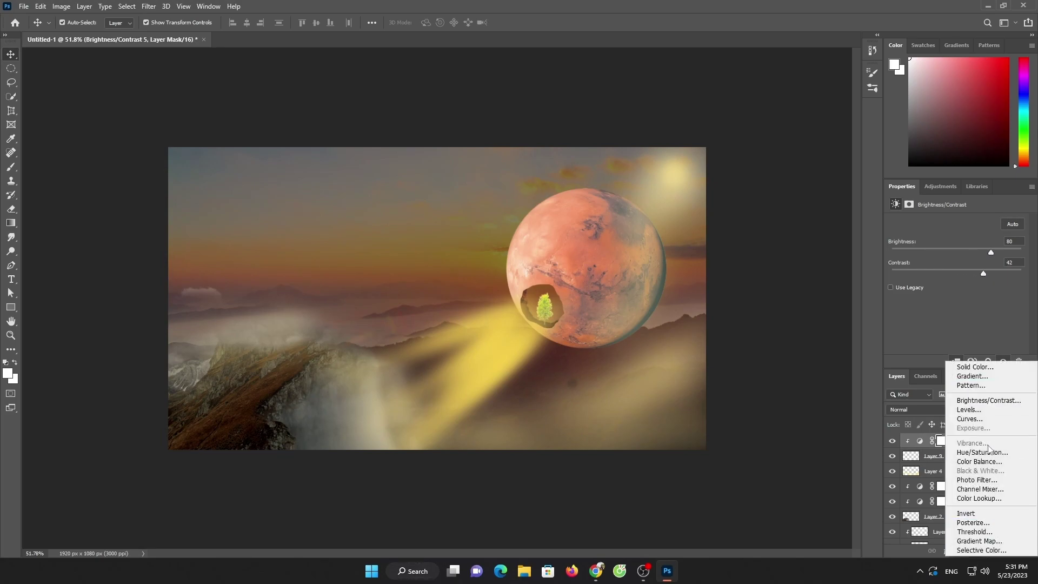
left_click(973, 449)
left_click_drag(966, 281, 978, 281)
left_click(955, 362)
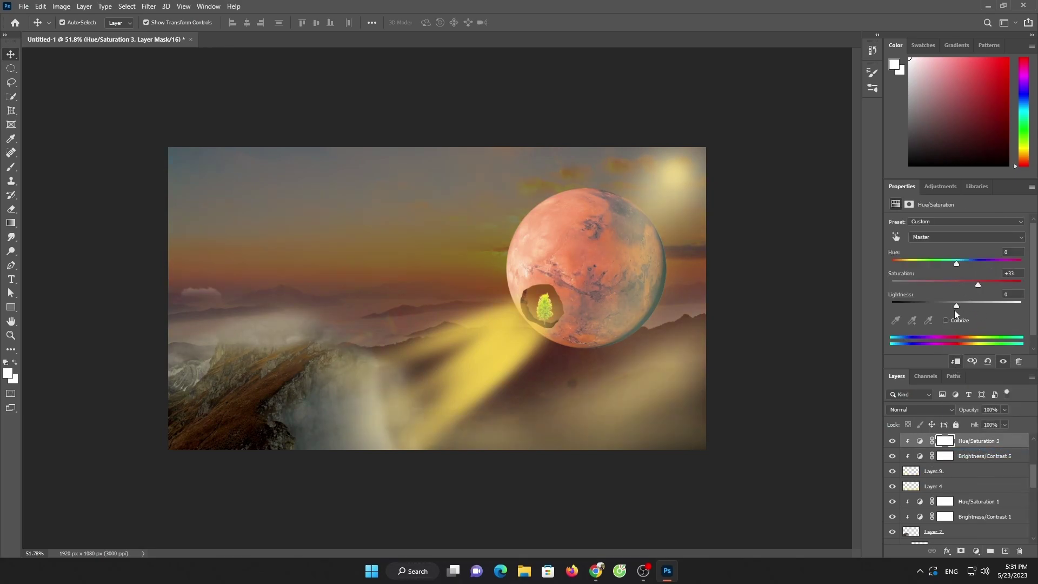
left_click(800, 265)
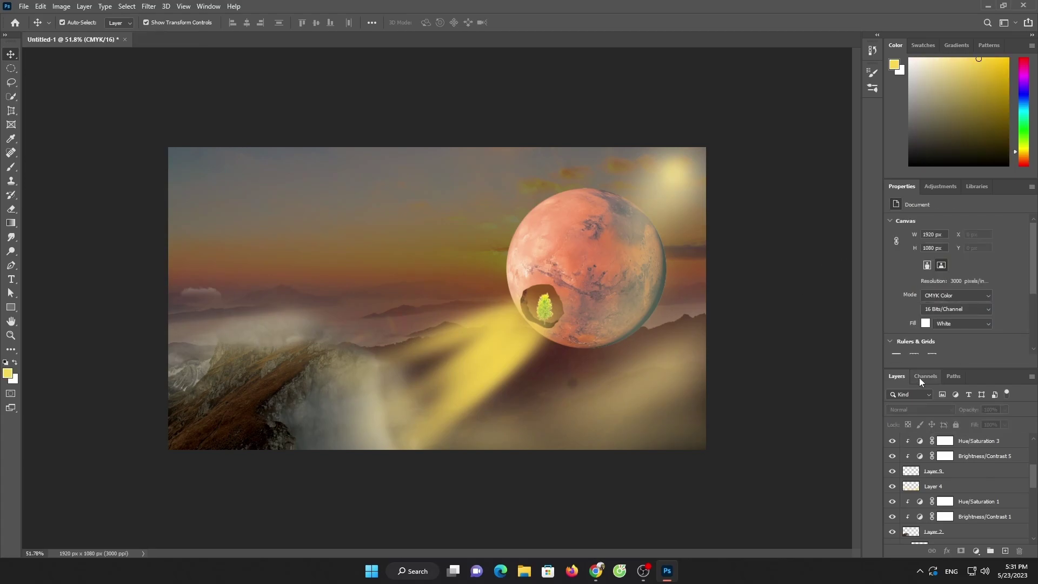
scroll(961, 447, "up", 5)
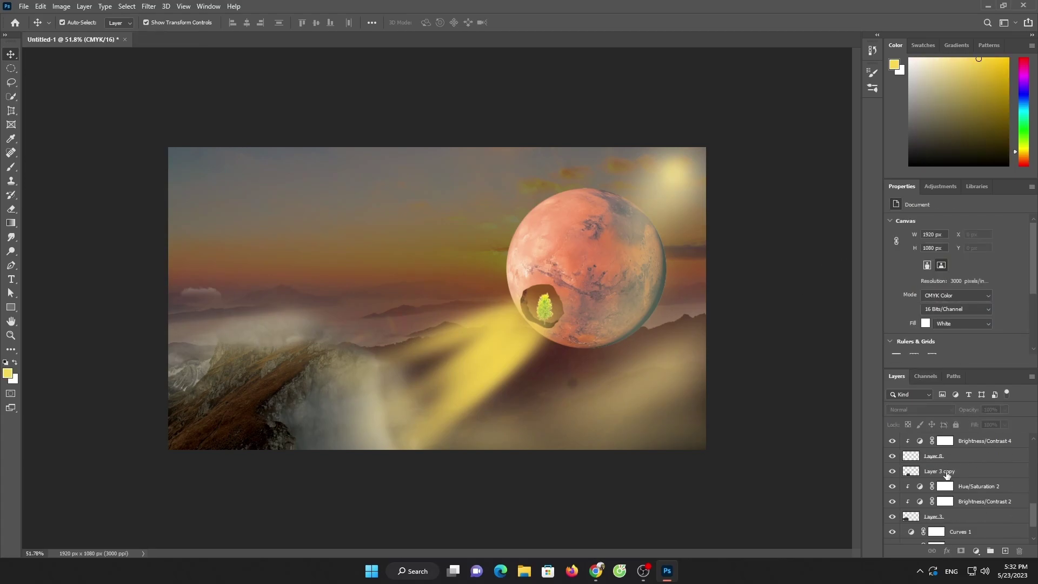
Paint a larger soft yellow glow around the top-right sun on new Layer 13
key("ctrl+j")
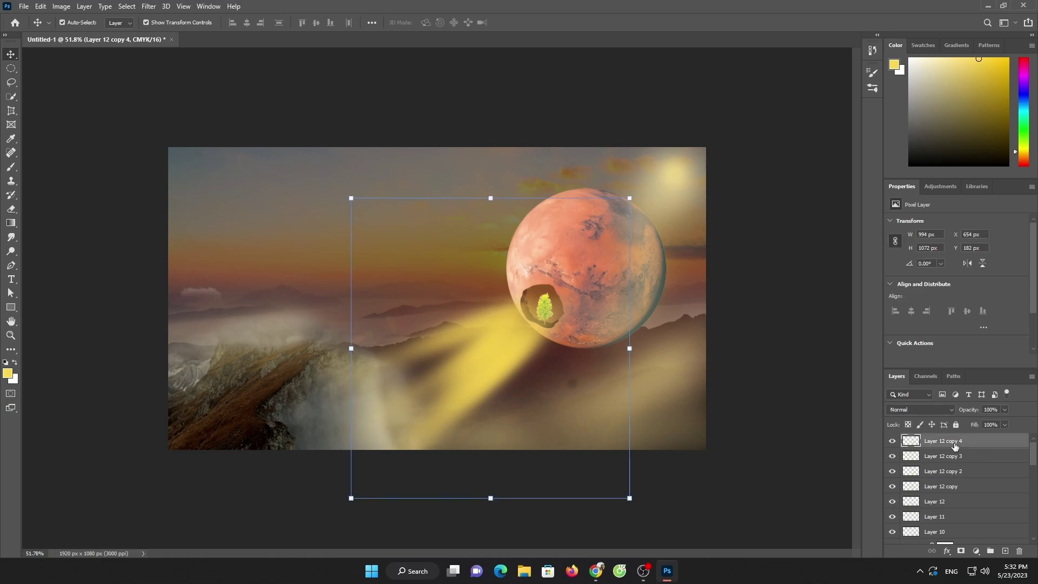
left_click(1005, 550)
left_click(16, 168)
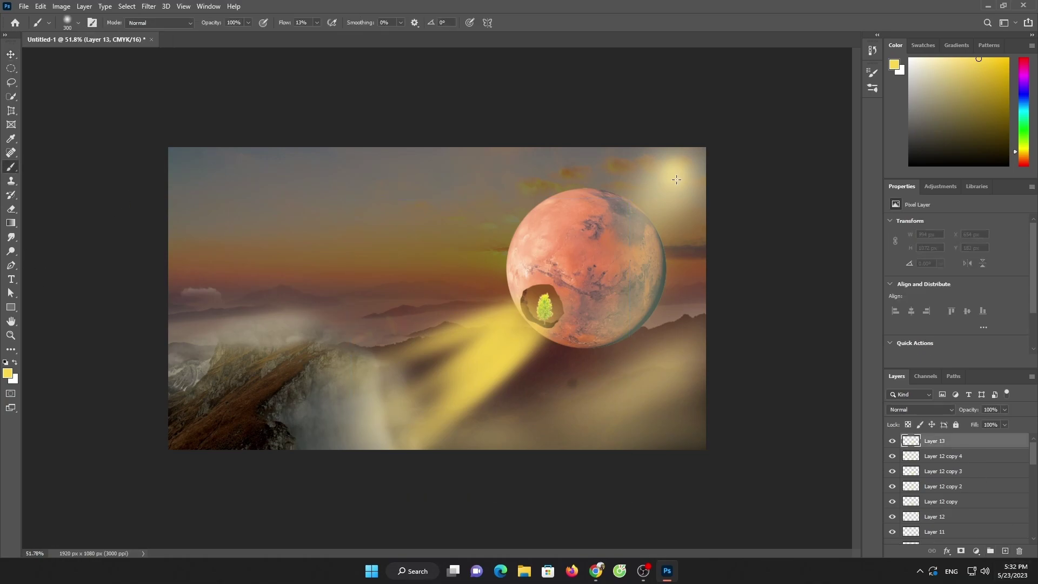
mouse_move(672, 177)
left_mouse_down()
mouse_move(657, 225)
mouse_move(700, 262)
left_mouse_up()
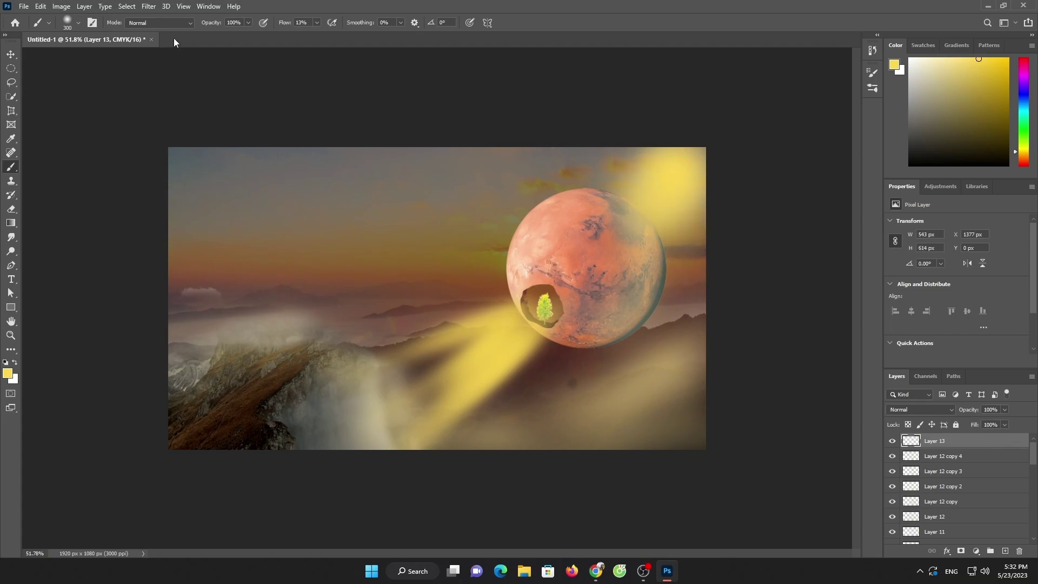
left_click(24, 6)
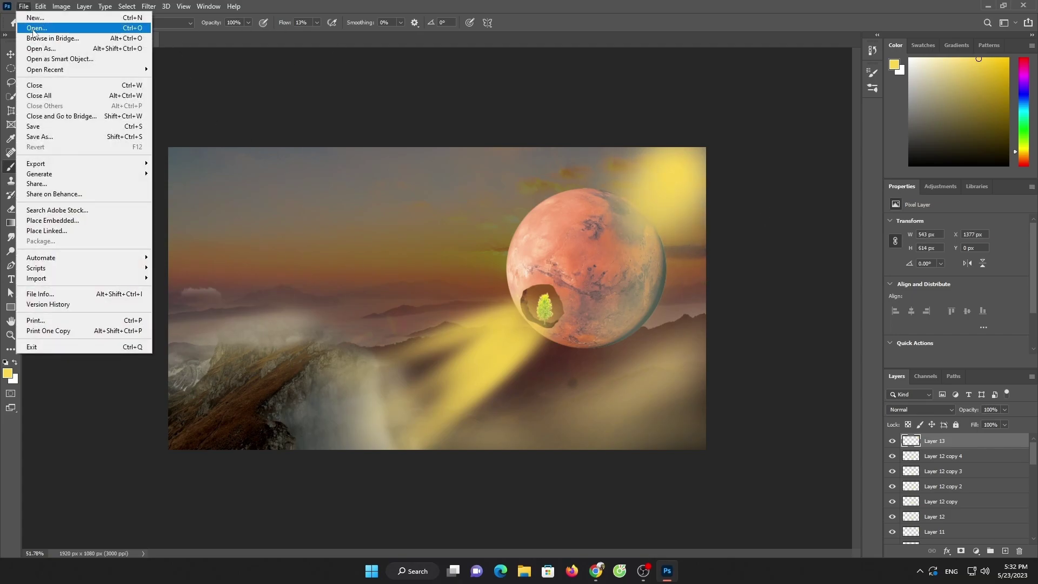
Open pexels-pixabay-413788.jpg from the Downloads folder
left_click(33, 29)
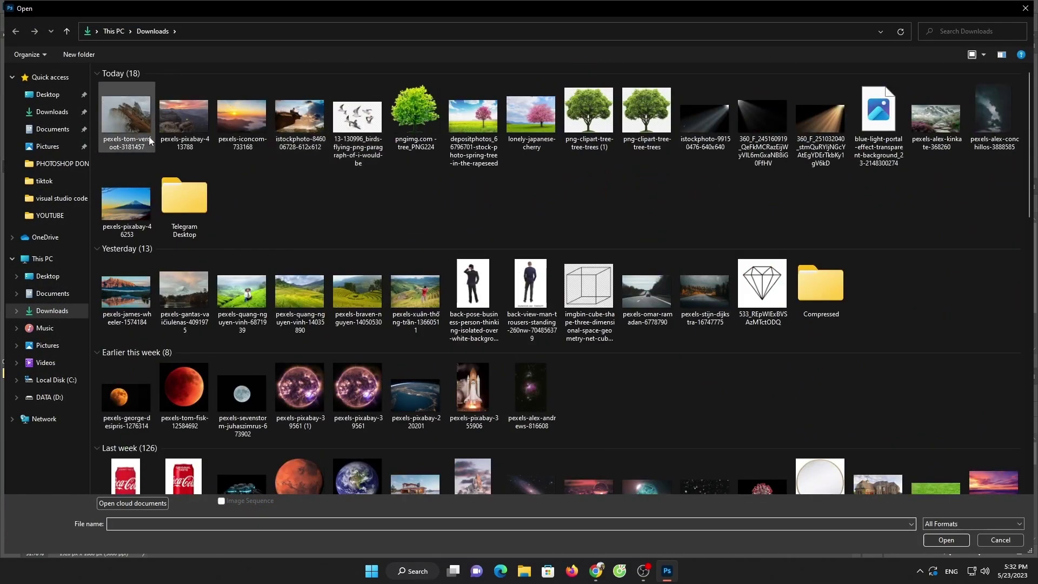
double_click(184, 116)
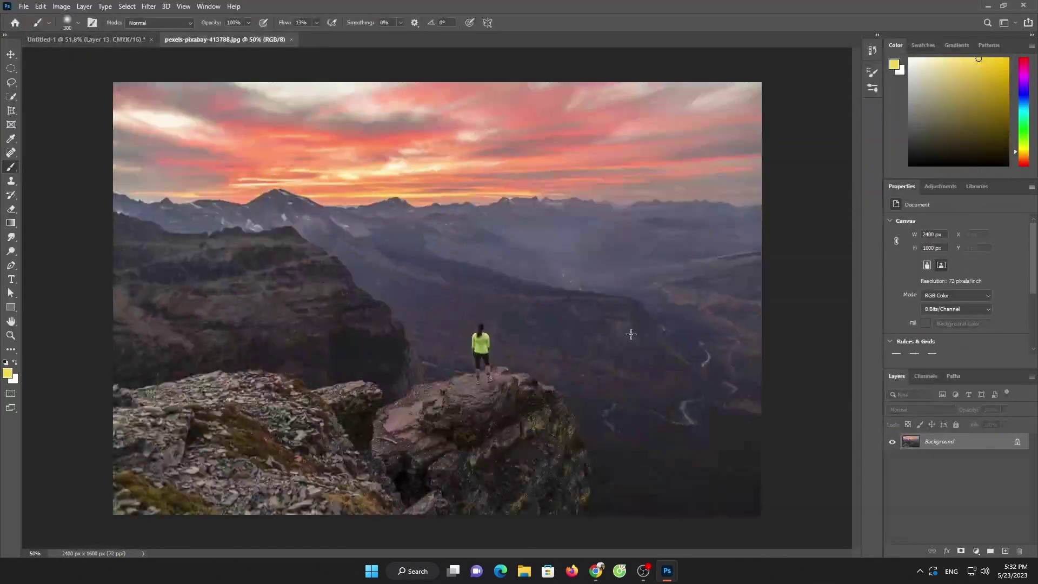
left_click(11, 97)
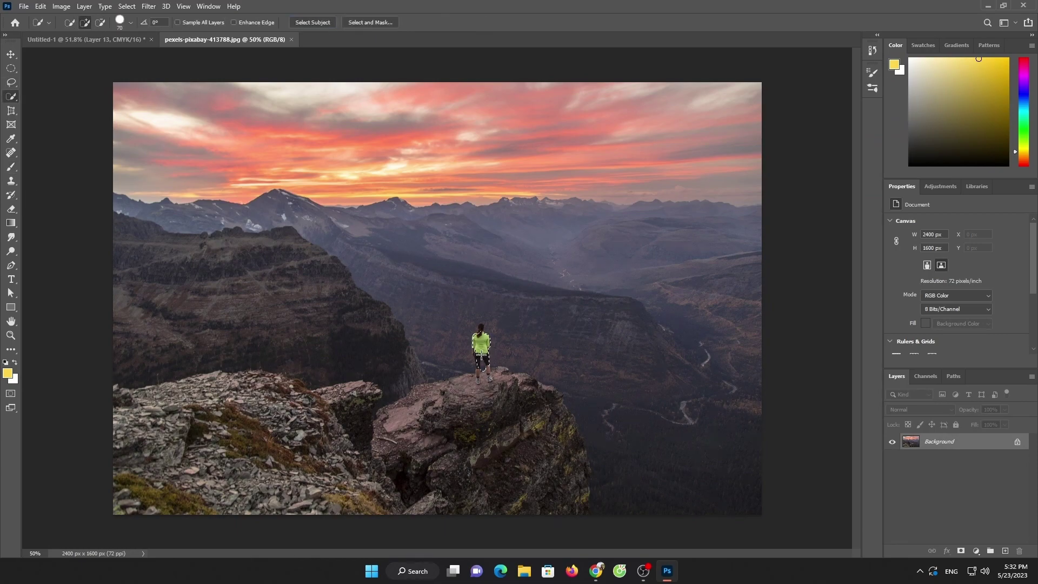
left_click(11, 54)
Bring the cliff photo into the composite, scale it to 1434 × 956 px, and erase its sky
left_click_drag(413, 332, 415, 308)
left_click(547, 218)
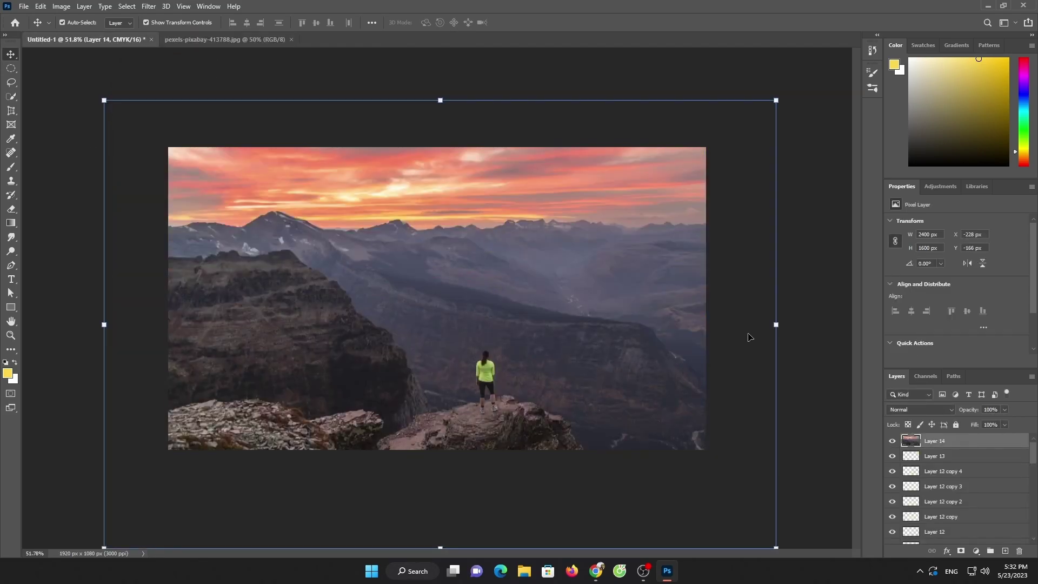
left_click_drag(776, 325, 509, 324)
left_click_drag(378, 325, 572, 338)
right_click(529, 192)
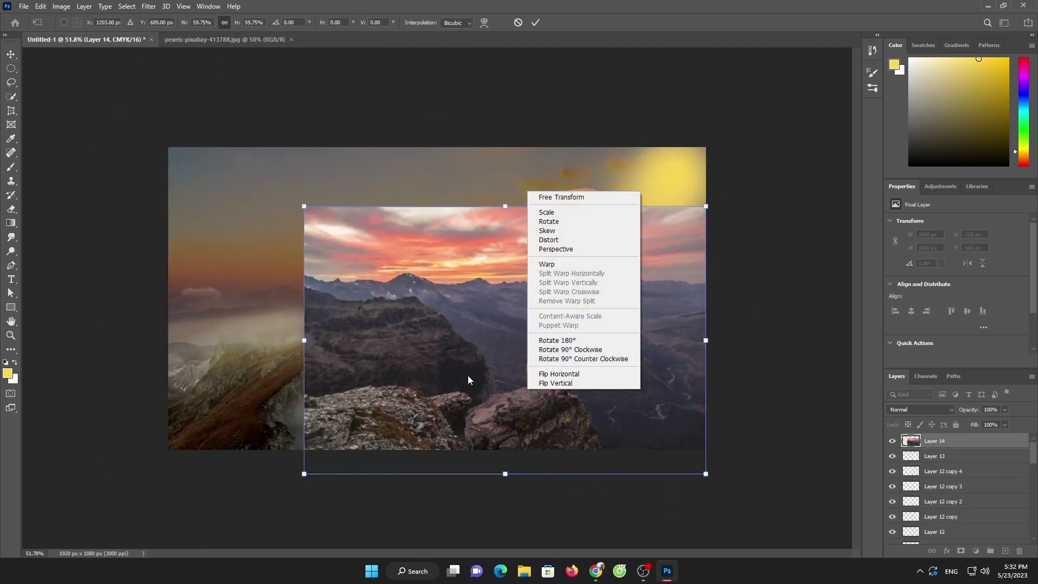
left_click(468, 380)
left_click_drag(411, 414, 343, 420)
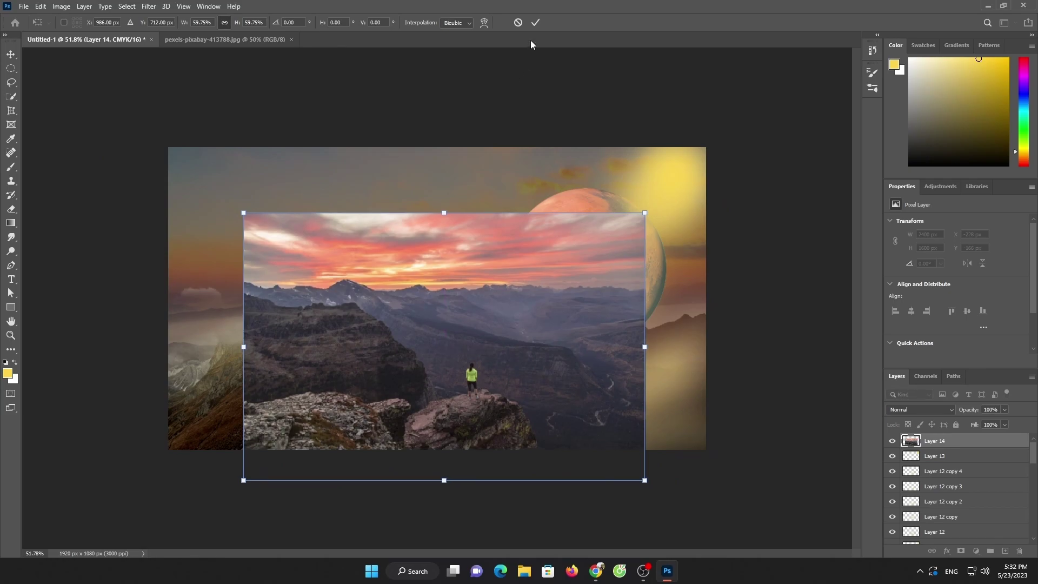
left_click(536, 22)
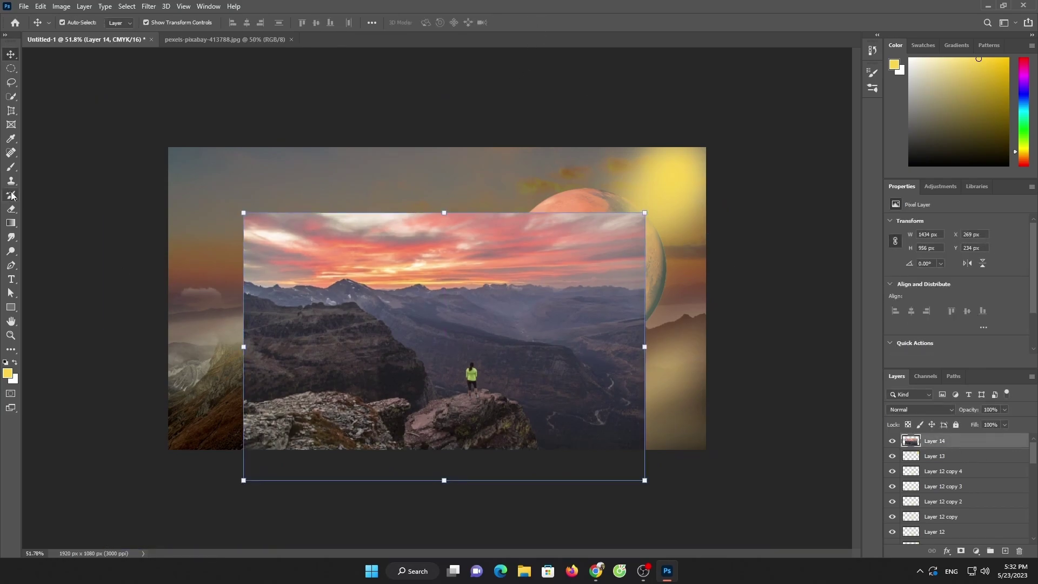
left_click(12, 209)
mouse_move(270, 346)
left_mouse_down()
mouse_move(335, 233)
mouse_move(622, 233)
left_mouse_up()
With a larger soft eraser, remove the rocks' left edge, the dark patches and the hiker
left_click_drag(359, 280, 628, 338)
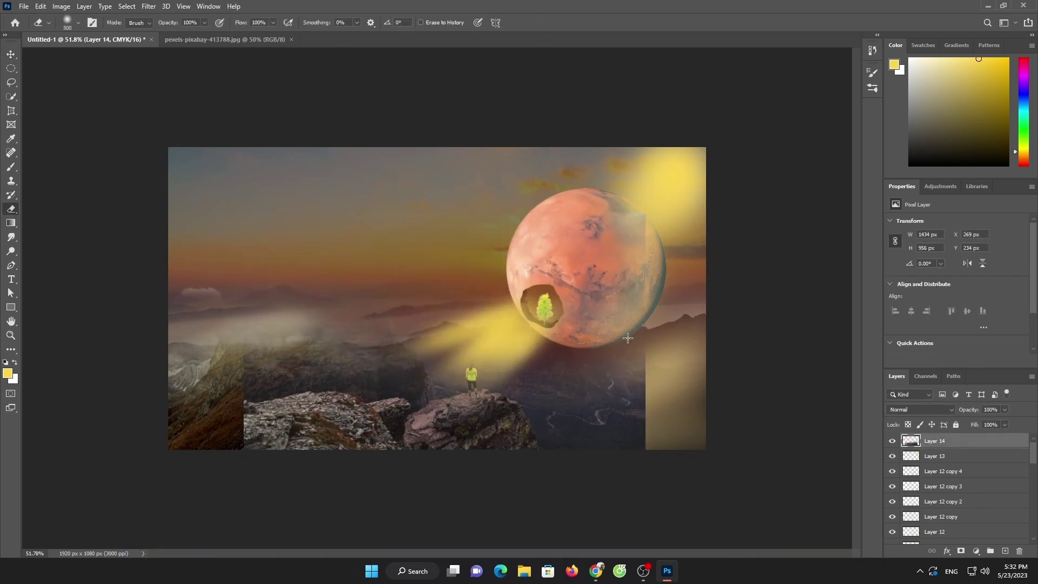
mouse_move(508, 389)
left_mouse_down()
mouse_move(655, 386)
mouse_move(608, 346)
left_mouse_up()
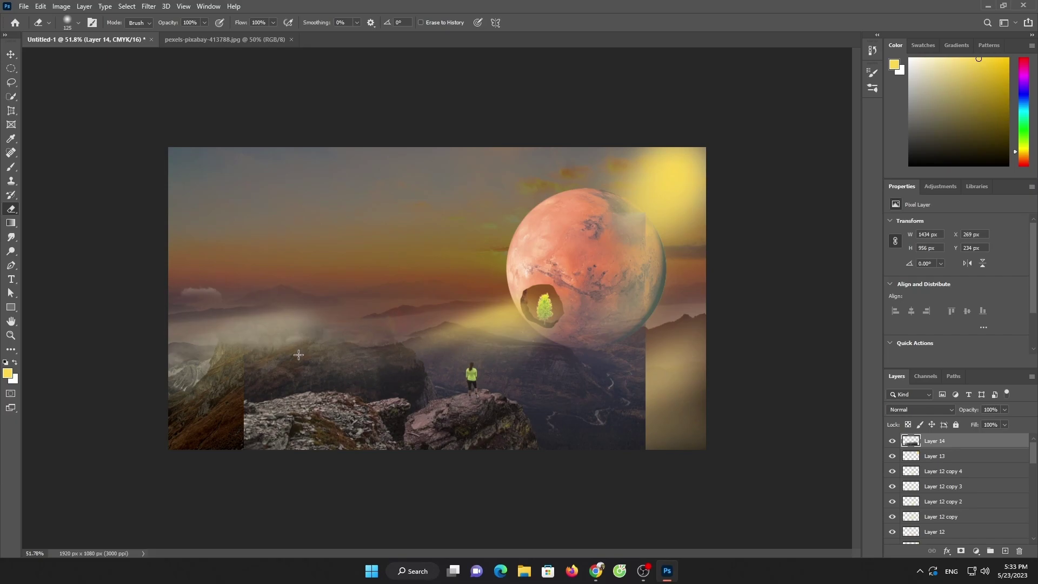
key("bracketright")
key("bracketright")
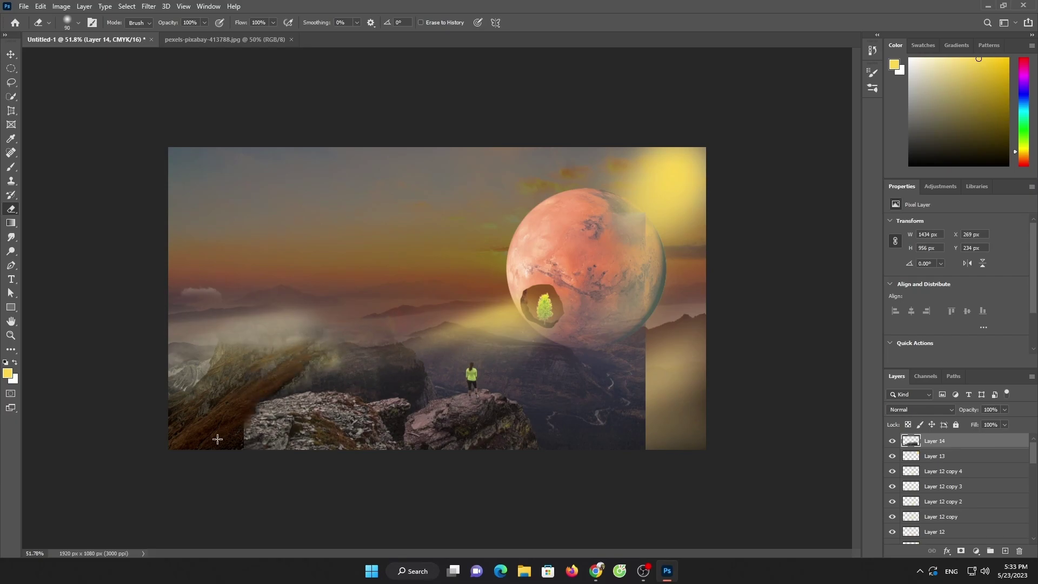
mouse_move(216, 436)
left_mouse_down()
mouse_move(272, 393)
mouse_move(452, 350)
mouse_move(352, 376)
mouse_move(462, 335)
mouse_move(547, 338)
mouse_move(519, 354)
mouse_move(547, 431)
mouse_move(644, 439)
left_mouse_up()
left_click_drag(665, 342, 635, 235)
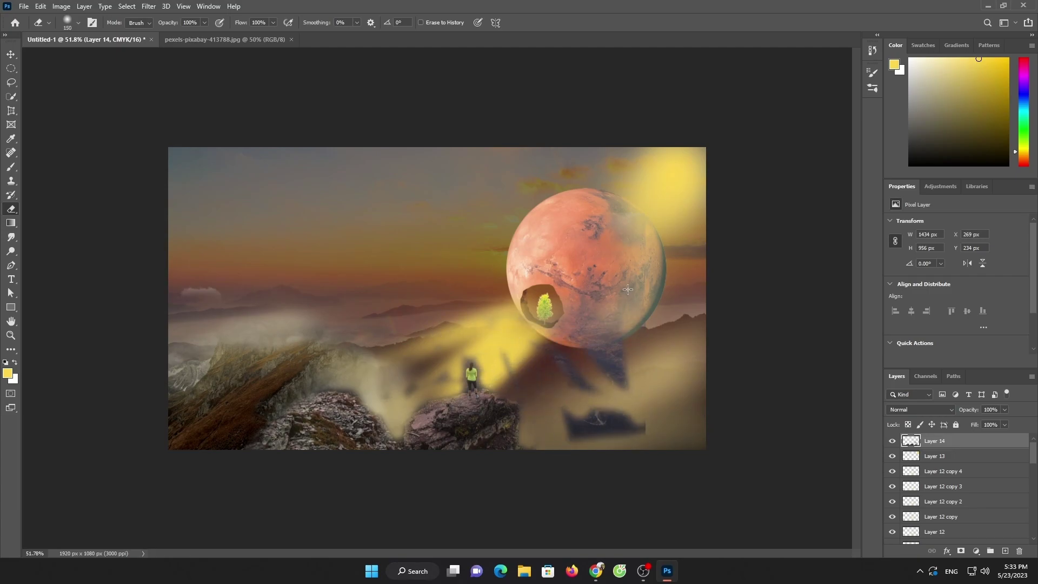
mouse_move(615, 269)
left_mouse_down()
mouse_move(538, 391)
mouse_move(465, 389)
mouse_move(509, 334)
left_mouse_up()
left_click_drag(323, 395, 361, 371)
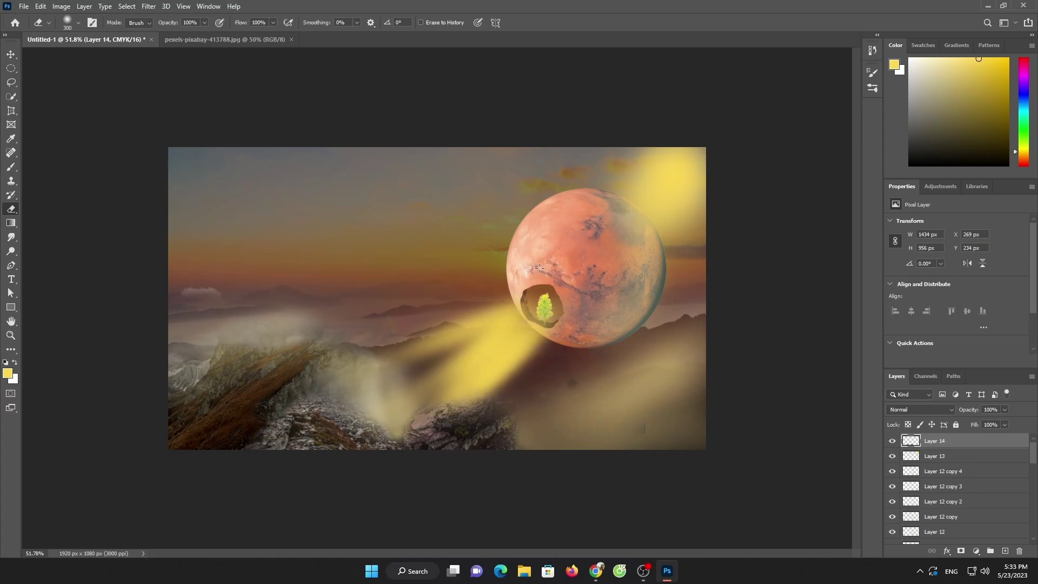
Clip Brightness/Contrast (-49) and Color Balance (Red +34) adjustments to the cliff layer
left_click(976, 550)
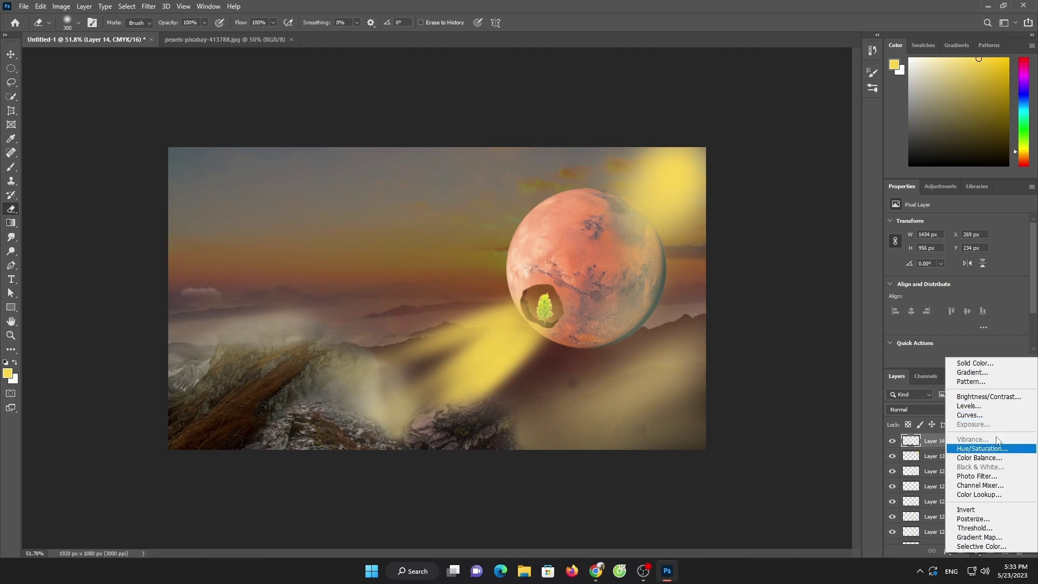
left_click(973, 397)
left_click(956, 360)
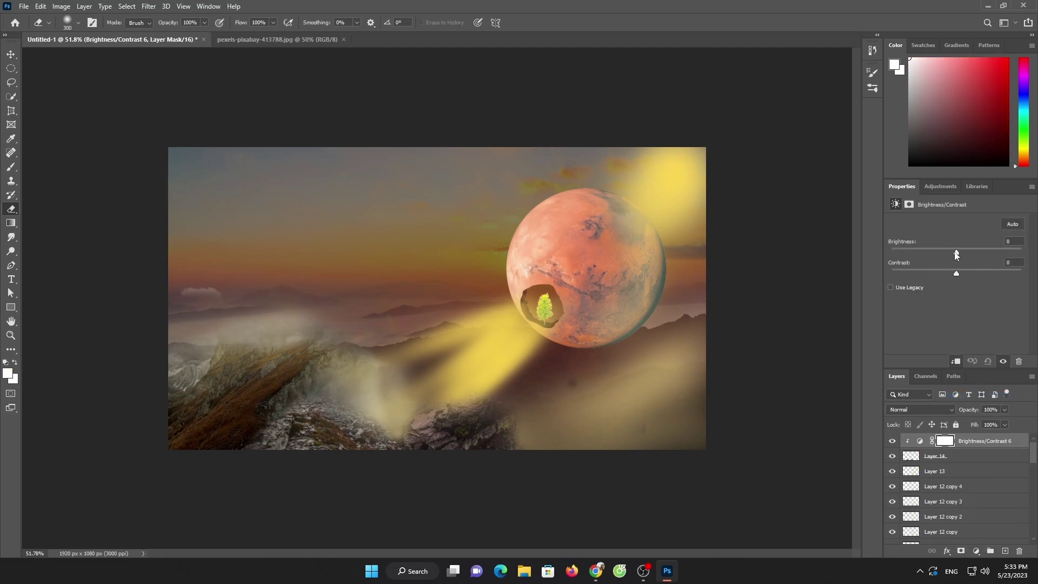
left_click_drag(957, 252, 935, 258)
left_click(976, 550)
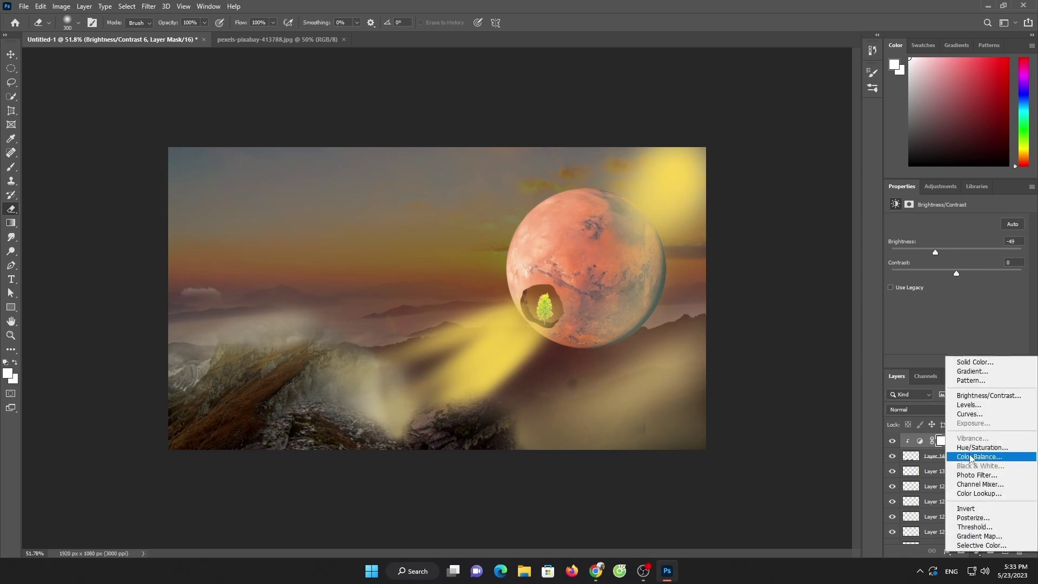
left_click(979, 456)
key("ctrl+alt+g")
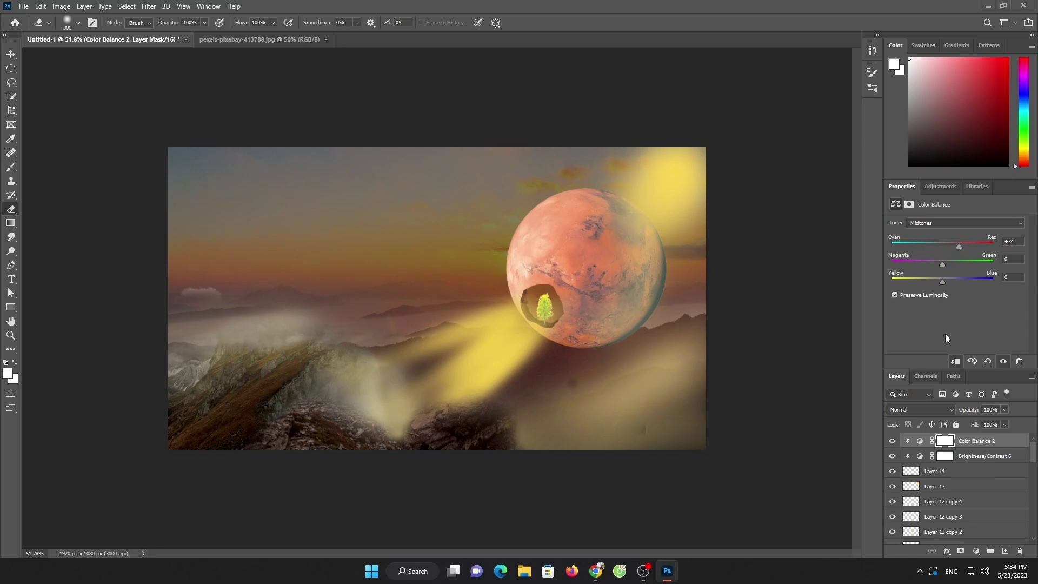
In the original cliff photo, begin Quick Selecting the hiker's torso
left_click(322, 39)
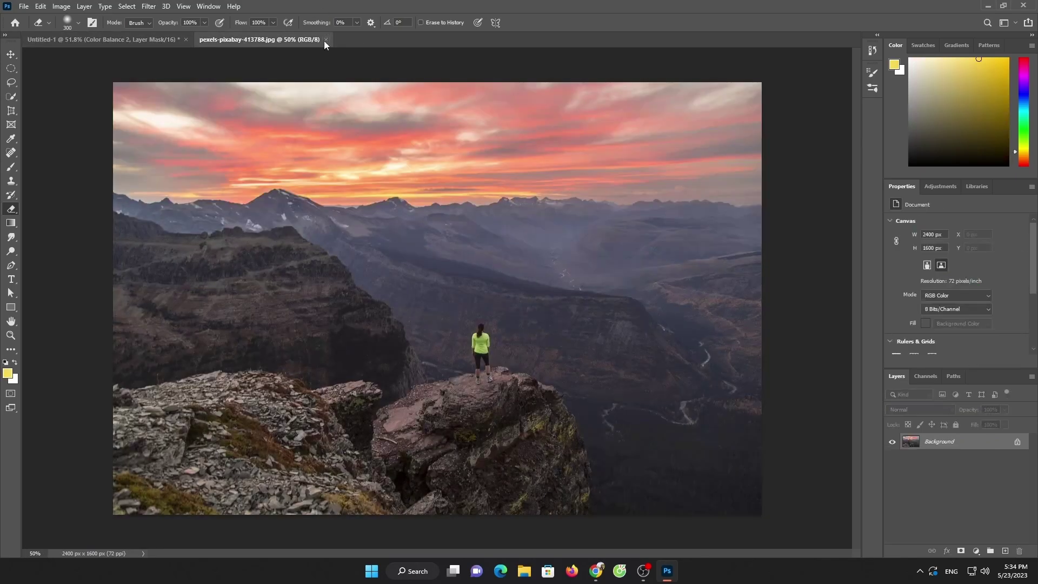
left_click(11, 96)
scroll(486, 344, "up", 4)
left_click_drag(487, 320, 486, 343)
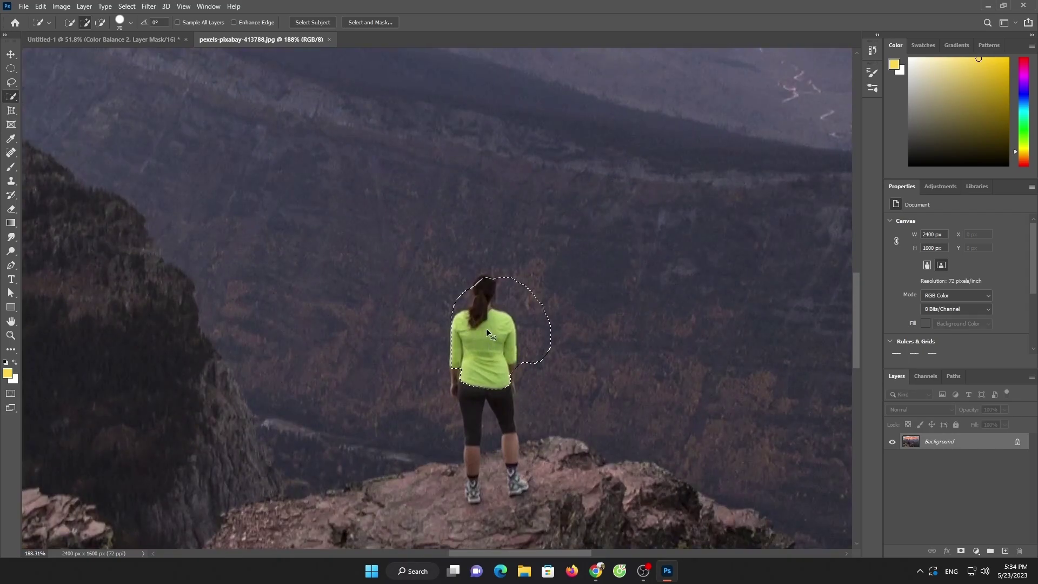
Open the Pexels photo of the man with outstretched arms on terraced hills from Downloads
scroll(400, 149, "down", 3)
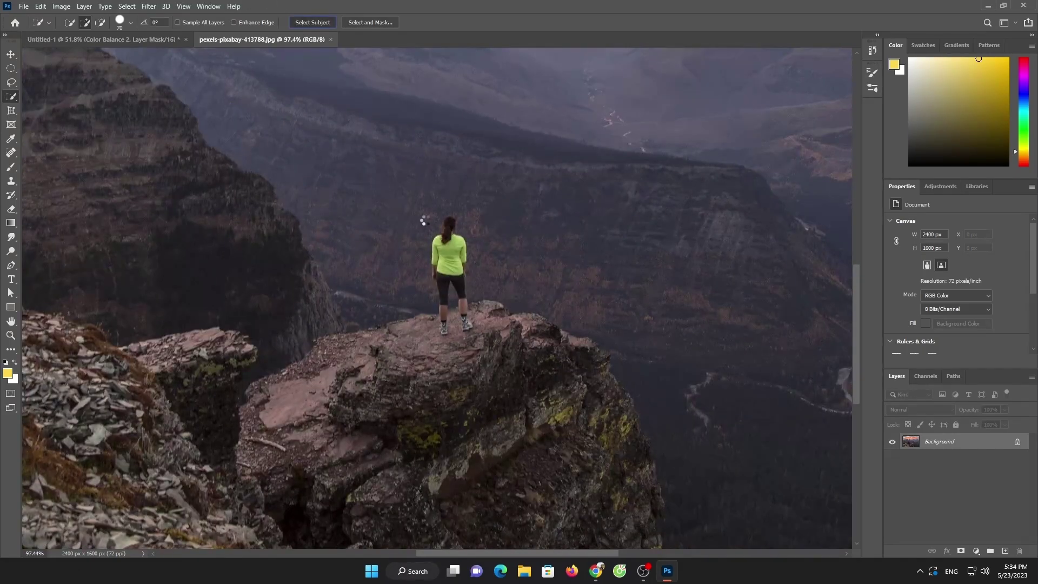
left_click(24, 6)
left_click(32, 31)
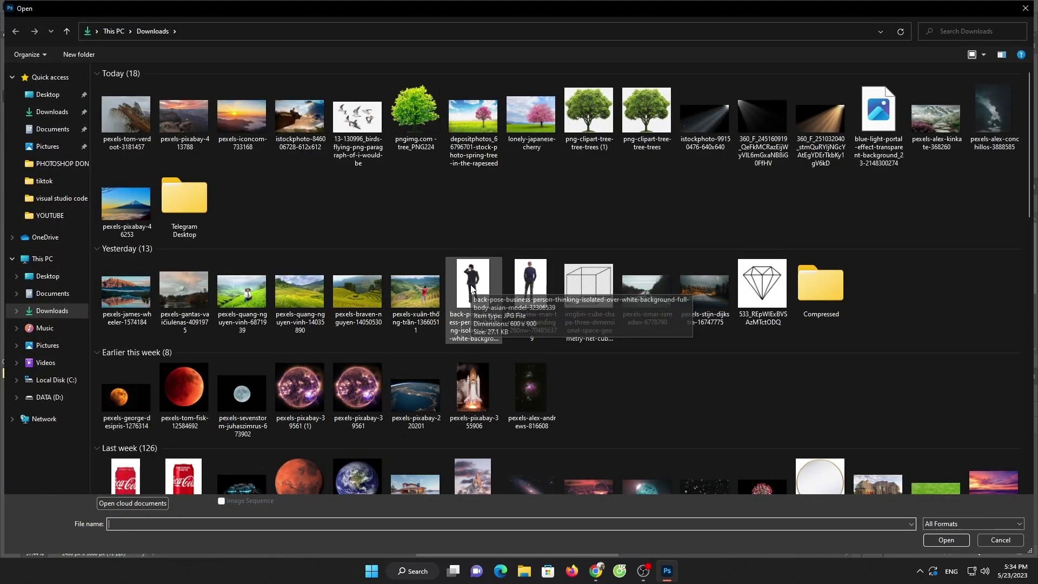
double_click(434, 298)
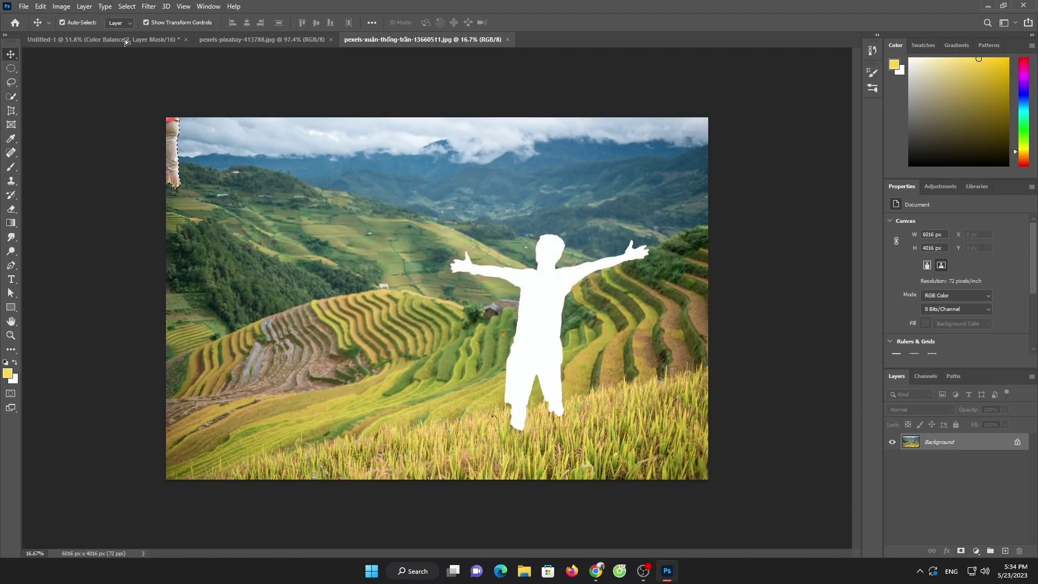
Bring the man into Untitled-1, shrink him, flip him horizontally, and set him on the lower-left rocks
left_click_drag(407, 298, 572, 225)
left_click_drag(494, 199, 498, 326)
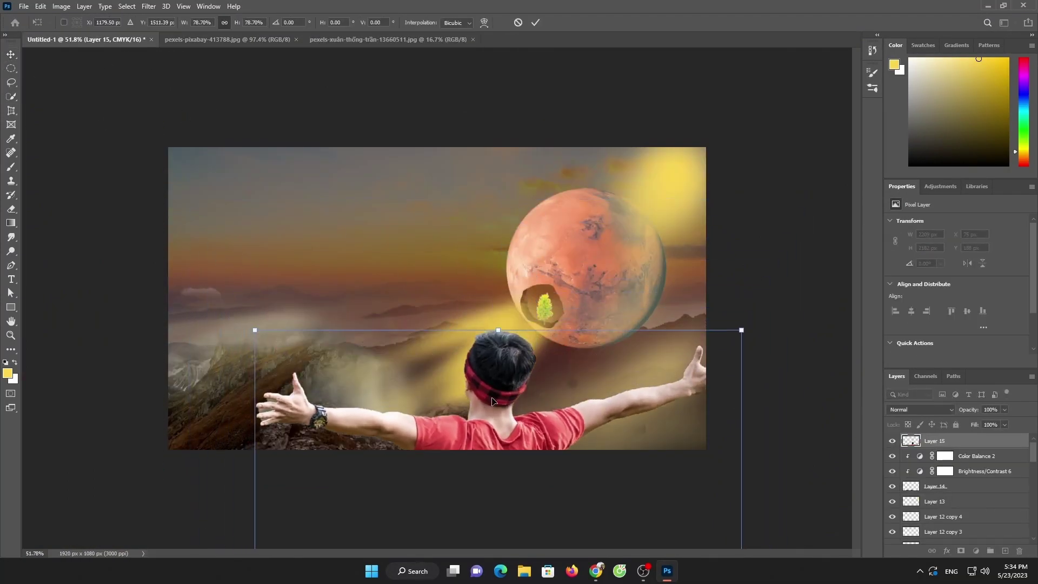
left_click_drag(487, 379, 415, 149)
left_click_drag(426, 97, 426, 371)
left_click_drag(426, 422, 371, 210)
left_click_drag(369, 159, 372, 292)
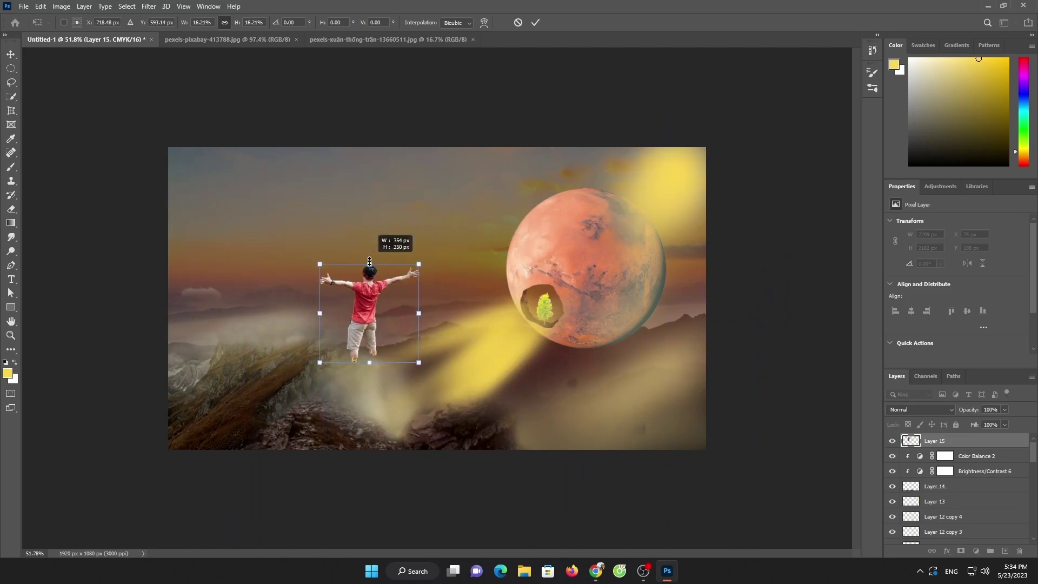
left_click_drag(373, 330, 326, 417)
right_click(321, 395)
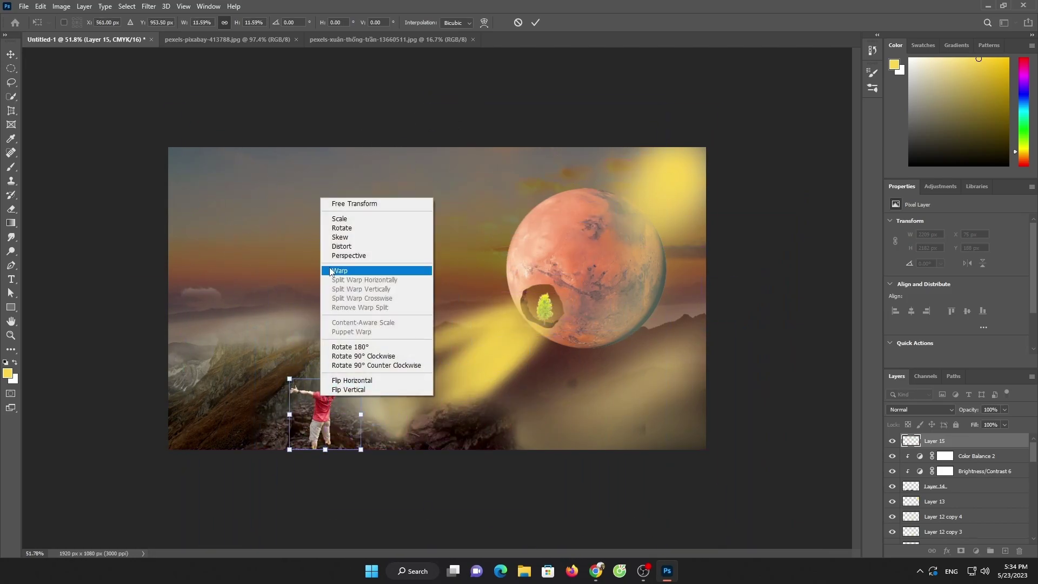
left_click(352, 380)
key("Return")
left_click_drag(362, 380, 306, 421)
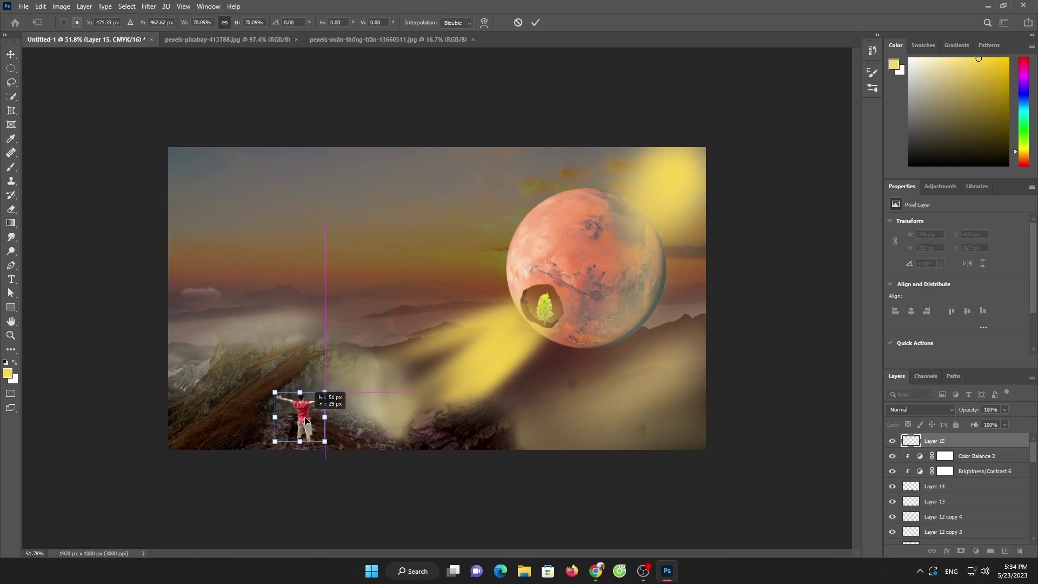
left_click(536, 22)
Darken the man with a clipped Brightness/Contrast adjustment at -130 brightness, -42 contrast
left_click(306, 406)
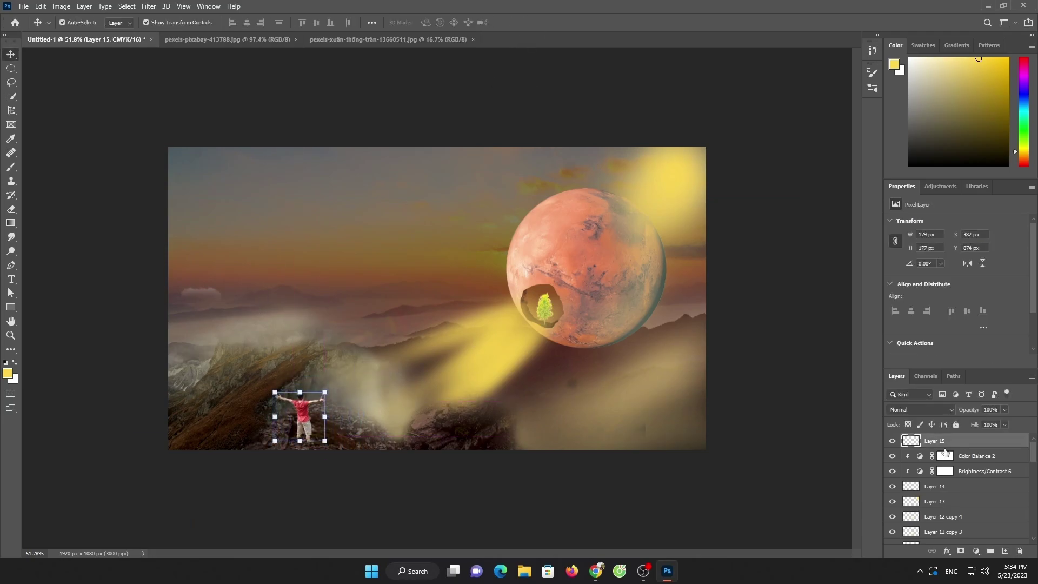
left_click(976, 551)
left_click(973, 398)
left_click(955, 361)
left_click_drag(957, 252, 901, 252)
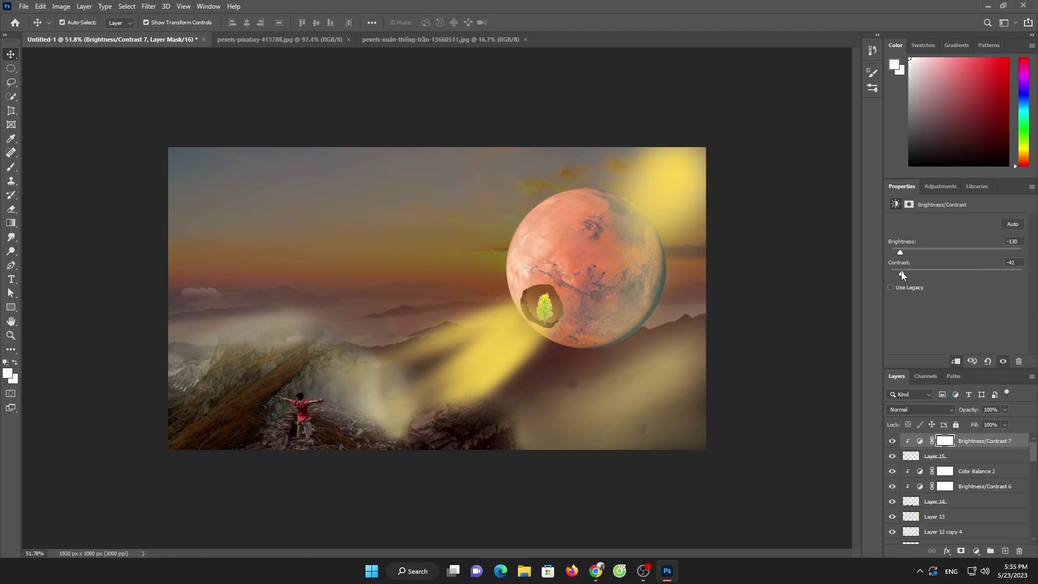
Tint the man's midtones with a clipped Color Balance of +56, -22, +7
left_click(976, 551)
left_click(986, 466)
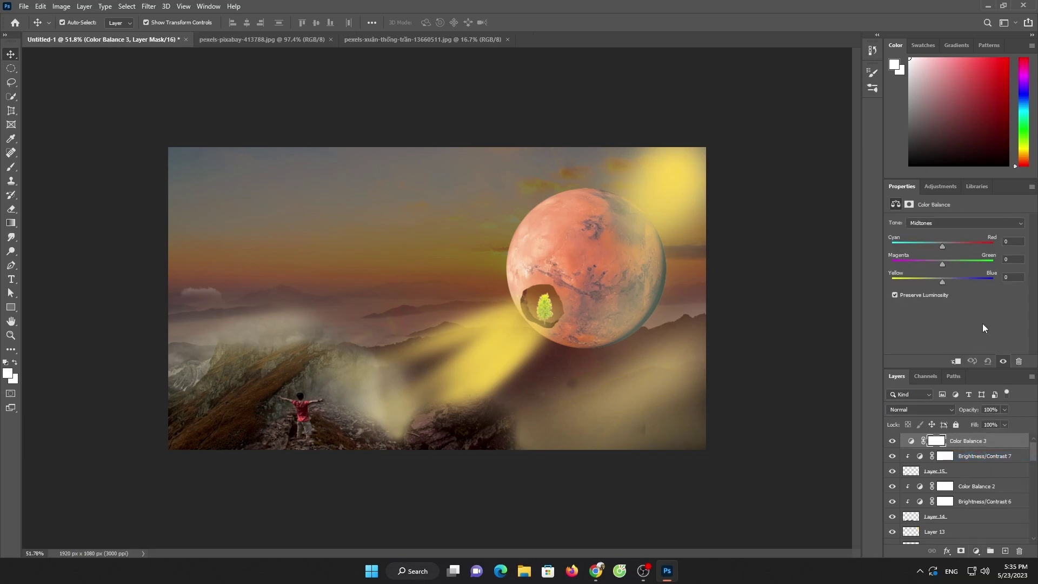
left_click(955, 362)
left_click_drag(968, 247, 930, 264)
left_click(947, 283)
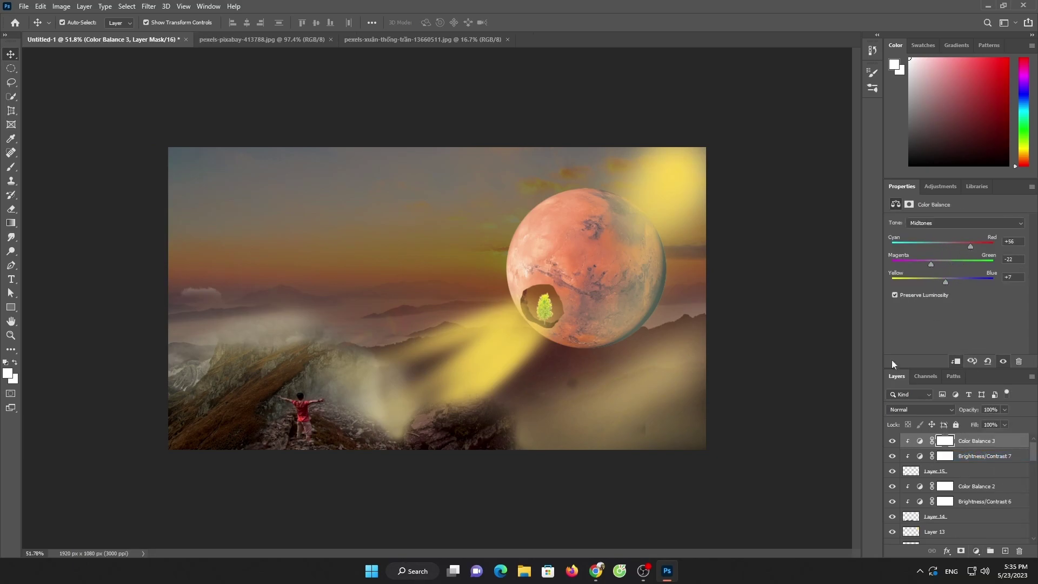
Add a new empty Layer 16 at the top of the stack
left_click(1005, 551)
scroll(354, 459, "up", 3)
scroll(355, 460, "up", 3)
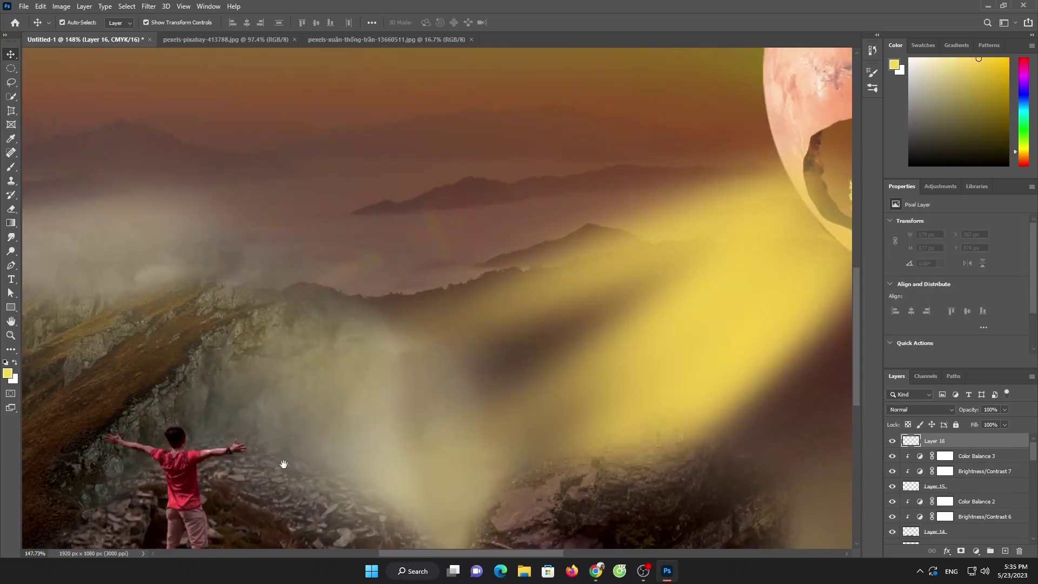
Choose the Brush tool and sample a tan foreground colour from the canvas
left_click(11, 166)
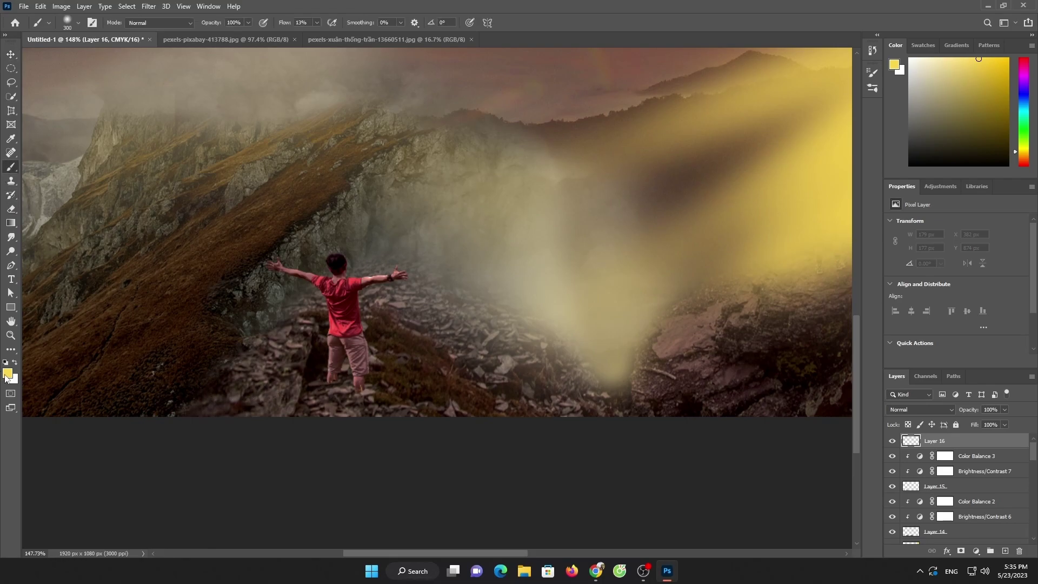
left_click(6, 374)
left_click(616, 243)
left_click(869, 67)
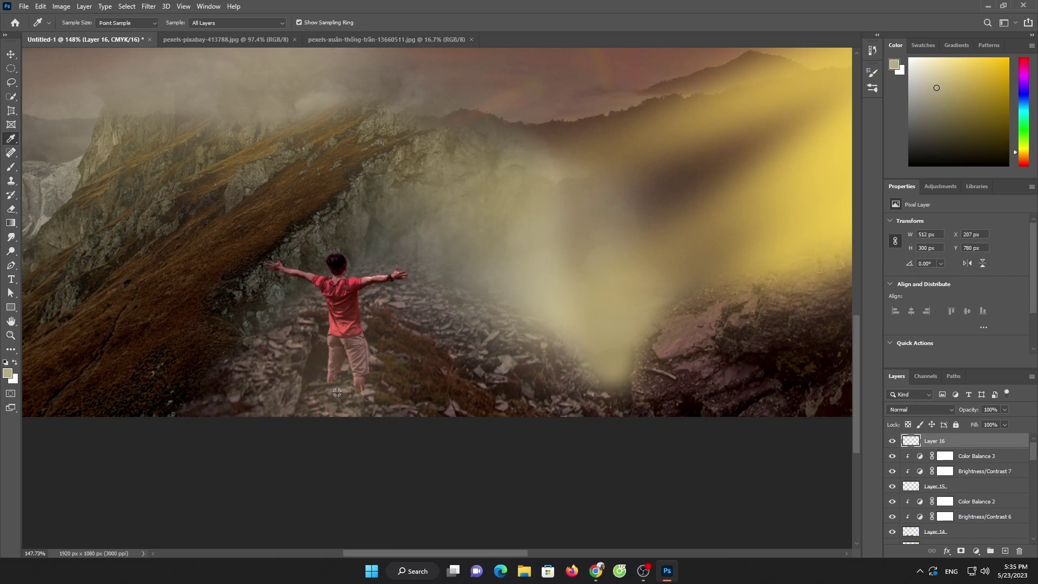
Paint soft tan haze around the man's legs and along the bottom edge with a smaller brush
key("b")
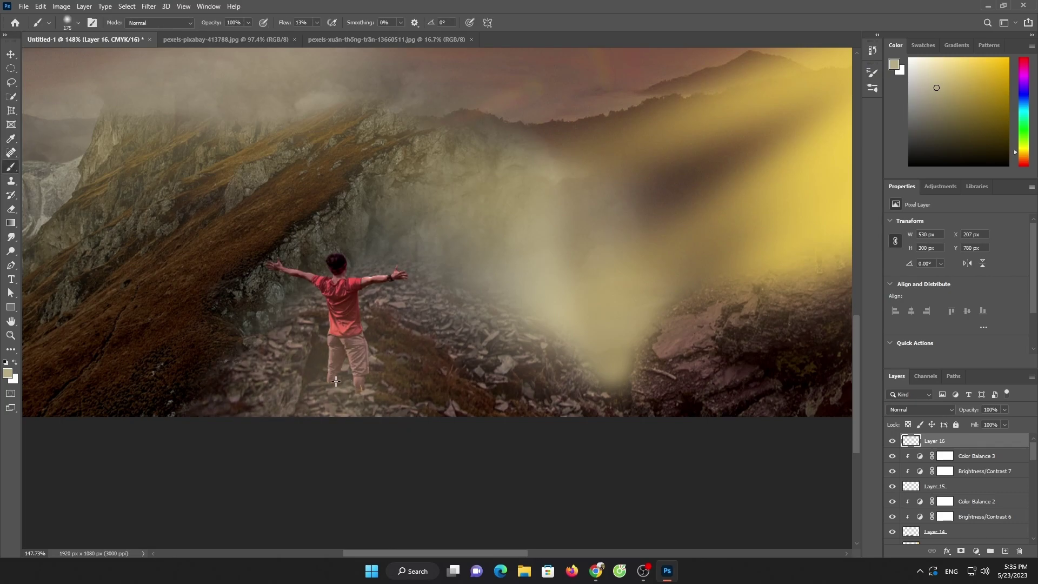
key("bracketleft")
mouse_move(336, 381)
left_mouse_down()
mouse_move(367, 399)
mouse_move(811, 412)
left_mouse_up()
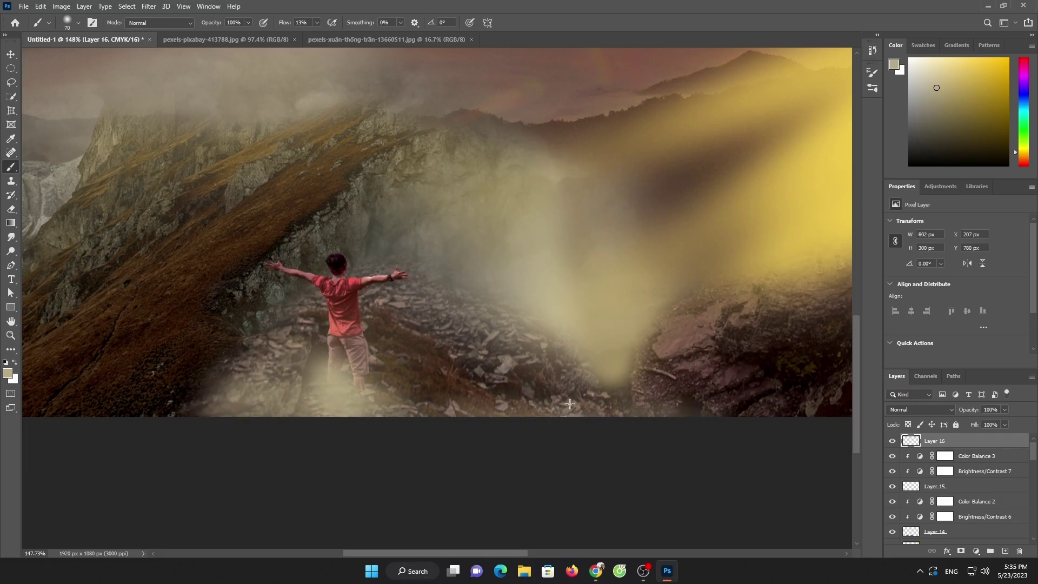
scroll(596, 360, "down", 3)
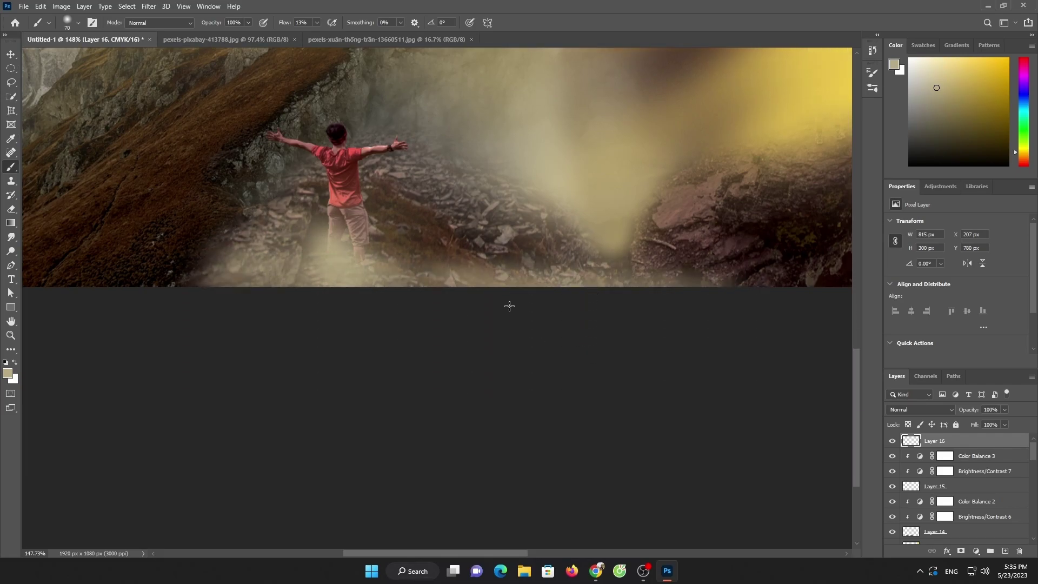
scroll(508, 304, "down", 3)
scroll(508, 304, "down", 3)
left_click_drag(429, 420, 186, 415)
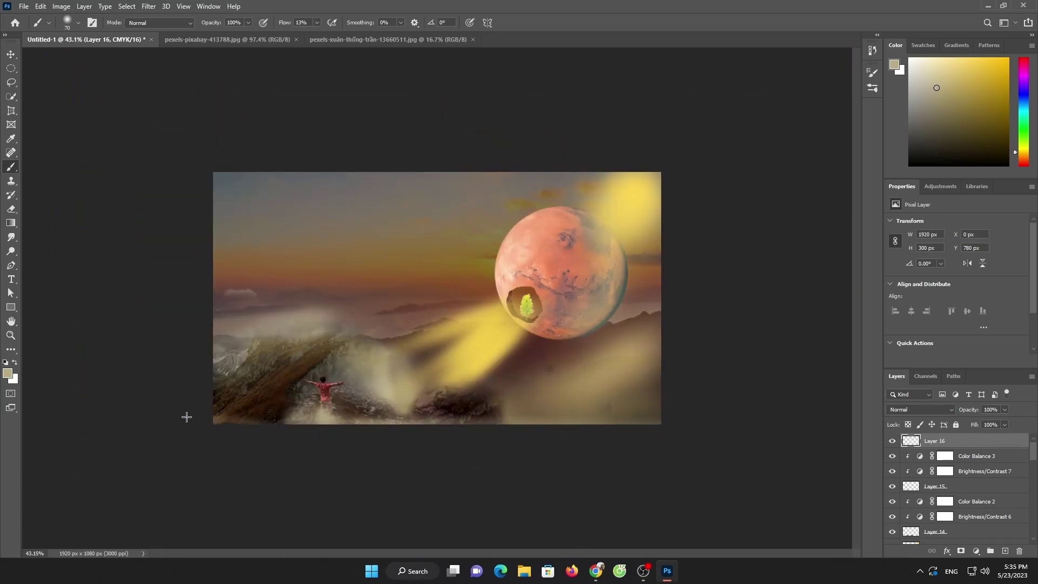
Close the three finished source photo tabs
left_click(260, 39)
left_click(296, 40)
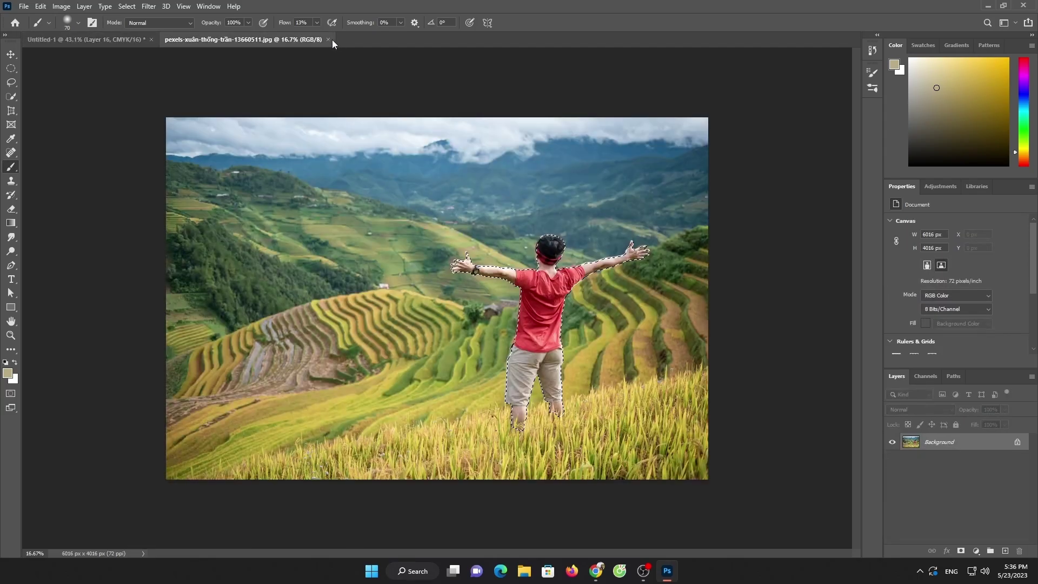
left_click(326, 40)
Open pexels-photo-4261096.jpeg, the snowy mountain peak photo
left_click(23, 6)
left_click(32, 25)
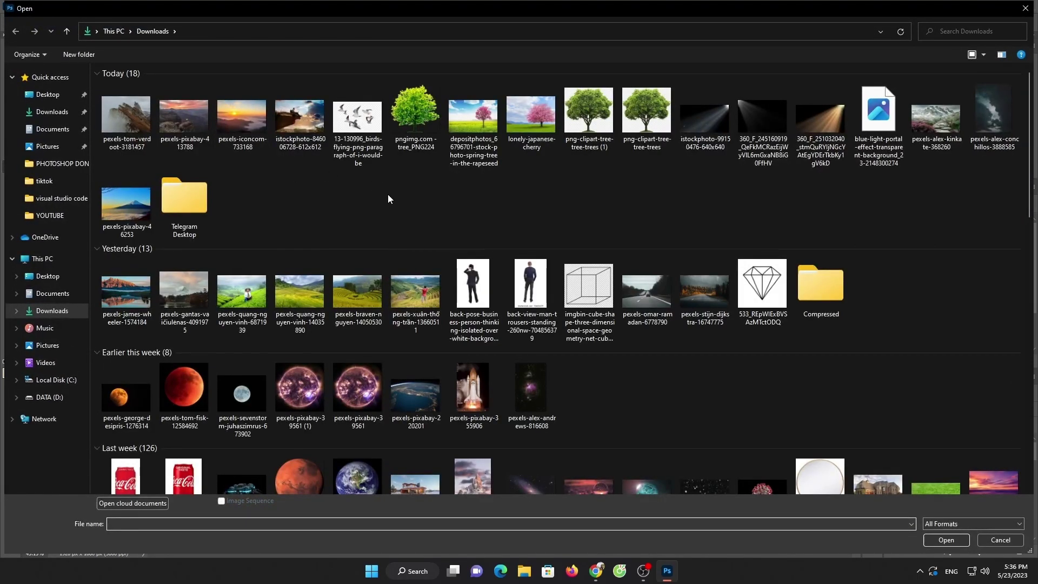
scroll(755, 216, "down", 10)
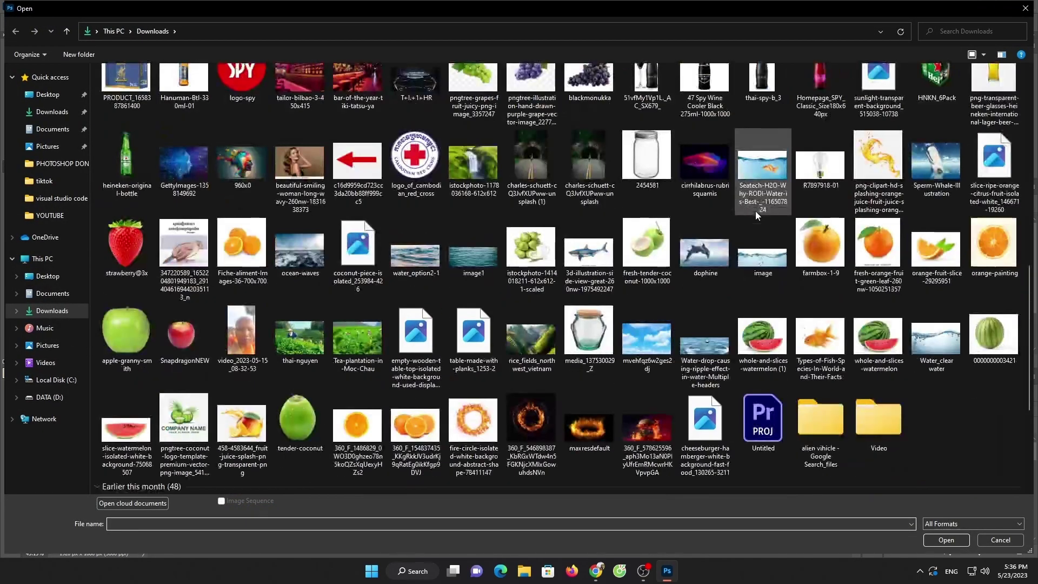
scroll(756, 216, "down", 10)
scroll(756, 216, "up", 10)
scroll(756, 215, "up", 5)
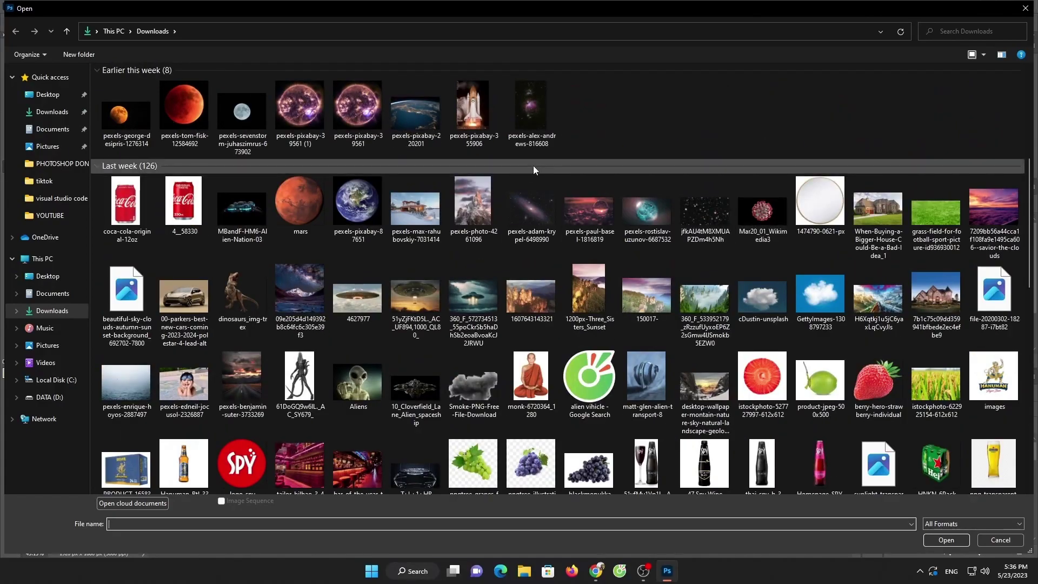
double_click(473, 205)
Select the snowy peak as the subject and copy it with the Move tool active
left_click(314, 25)
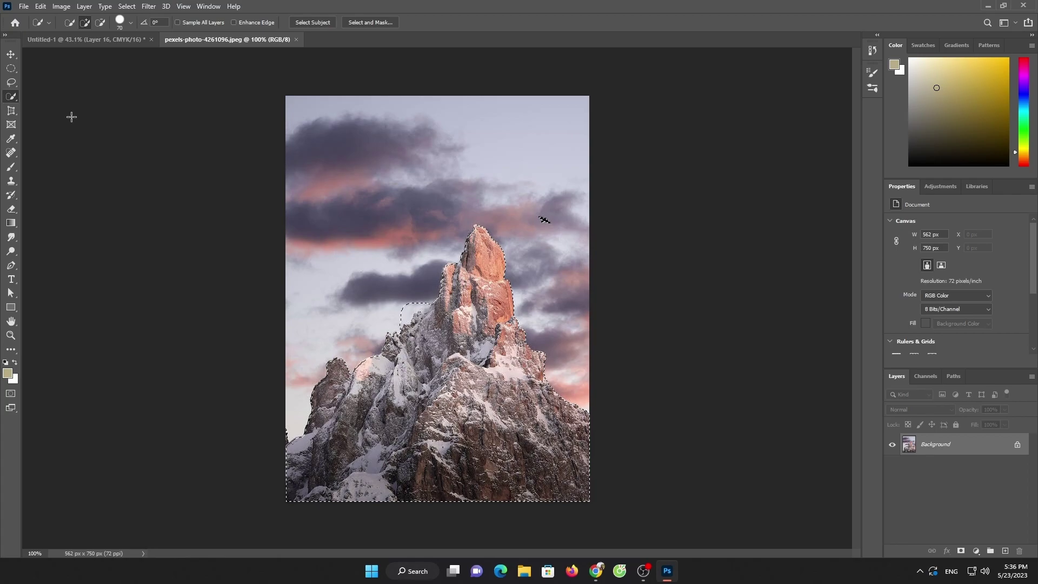
left_click(10, 54)
key("BackSpace")
Paste the peak into Untitled-1, scale it to about 144% at the left edge, and erase its base
left_click(47, 40)
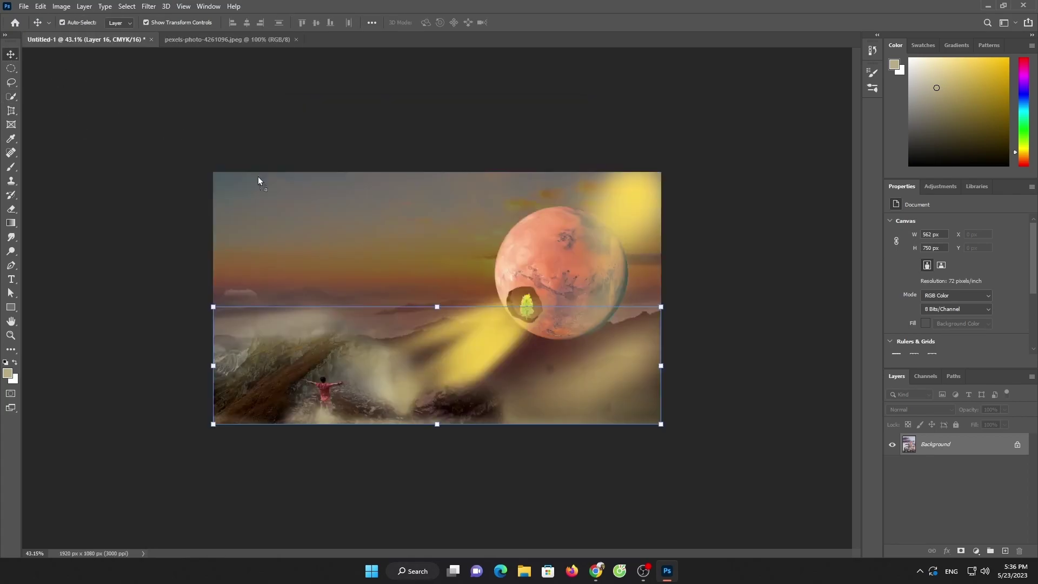
key("ctrl+v")
mouse_move(303, 226)
left_mouse_down()
mouse_move(322, 247)
mouse_move(420, 272)
mouse_move(337, 241)
left_mouse_up()
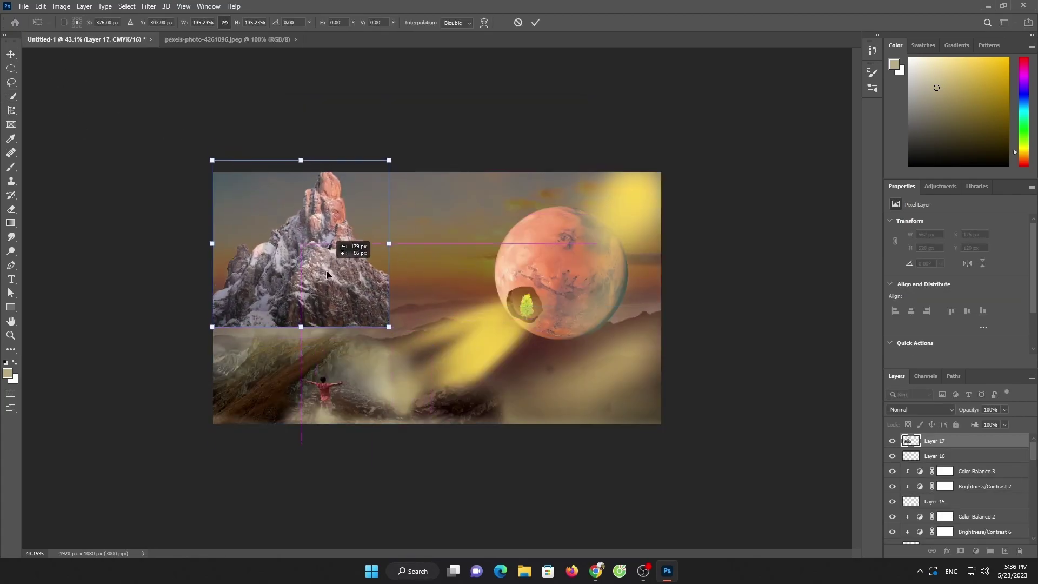
left_click_drag(301, 169, 294, 188)
left_click_drag(351, 264, 364, 270)
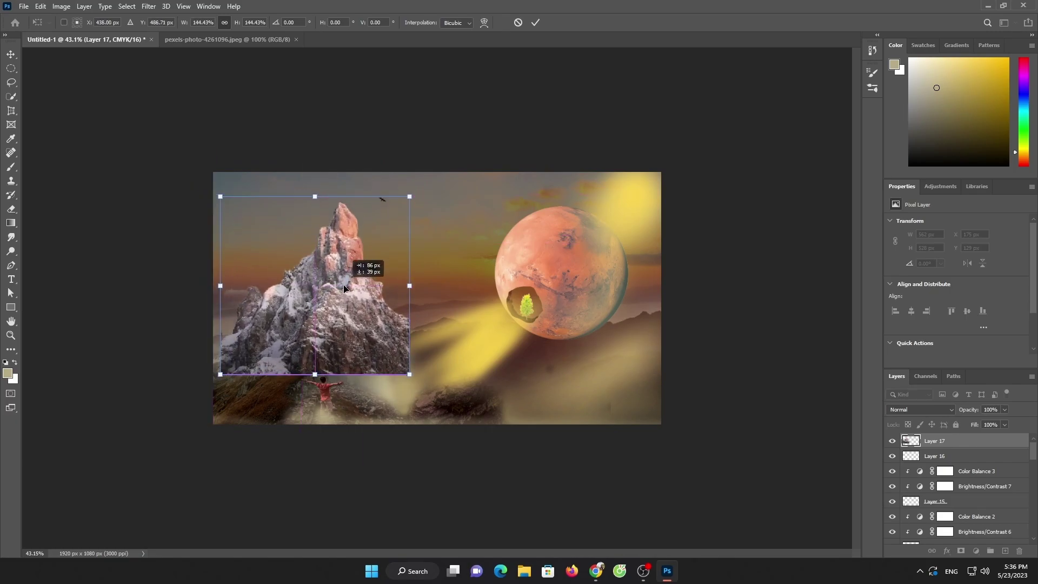
left_click(535, 22)
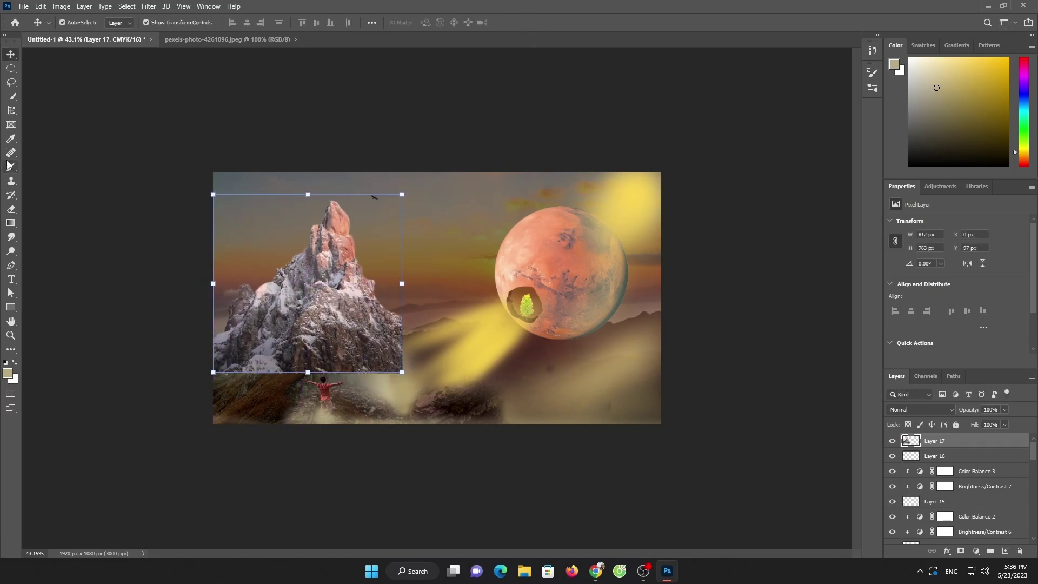
left_click(11, 209)
mouse_move(254, 361)
left_mouse_down()
mouse_move(235, 337)
mouse_move(400, 325)
mouse_move(409, 370)
left_mouse_up()
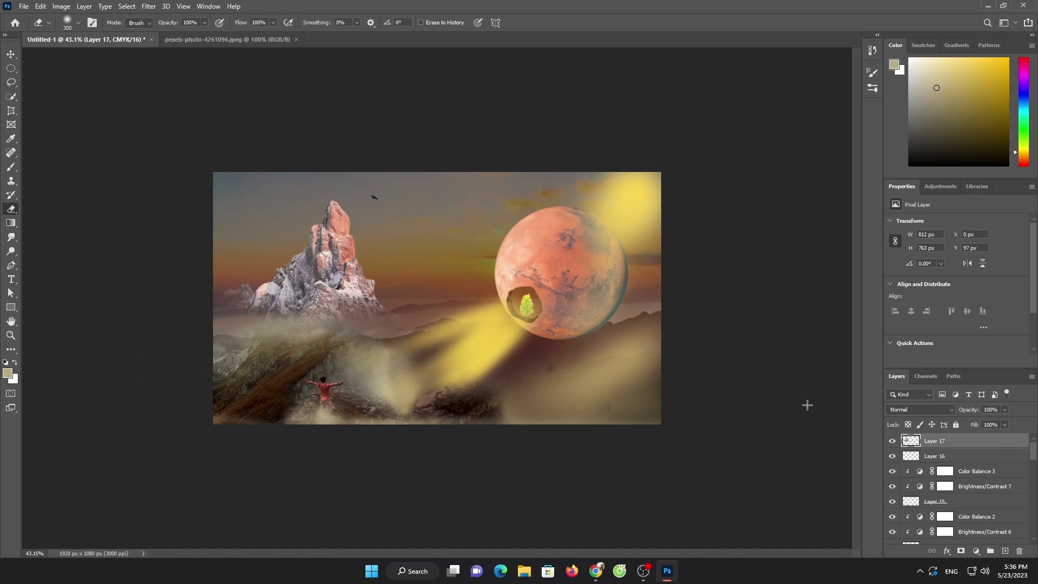
Darken the peak with a clipped Brightness/Contrast at -150 brightness, -37 contrast
left_click(976, 551)
left_click(968, 388)
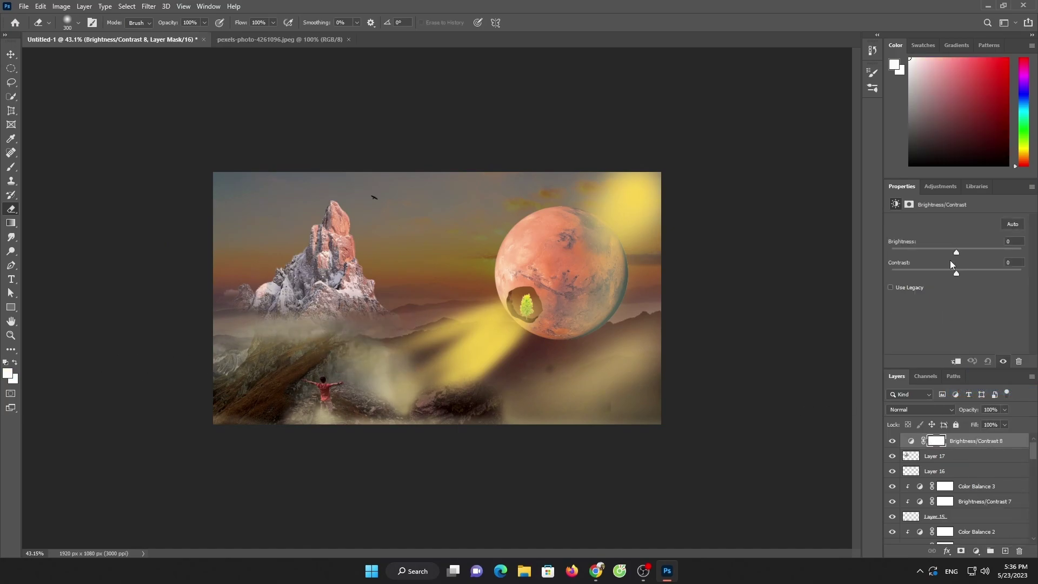
left_click(956, 362)
mouse_move(956, 252)
left_mouse_down()
mouse_move(913, 252)
mouse_move(908, 273)
mouse_move(901, 253)
left_mouse_up()
Add a red-shifted Color Balance to the peak and delete the unneeded Hue/Saturation layer
left_click(976, 551)
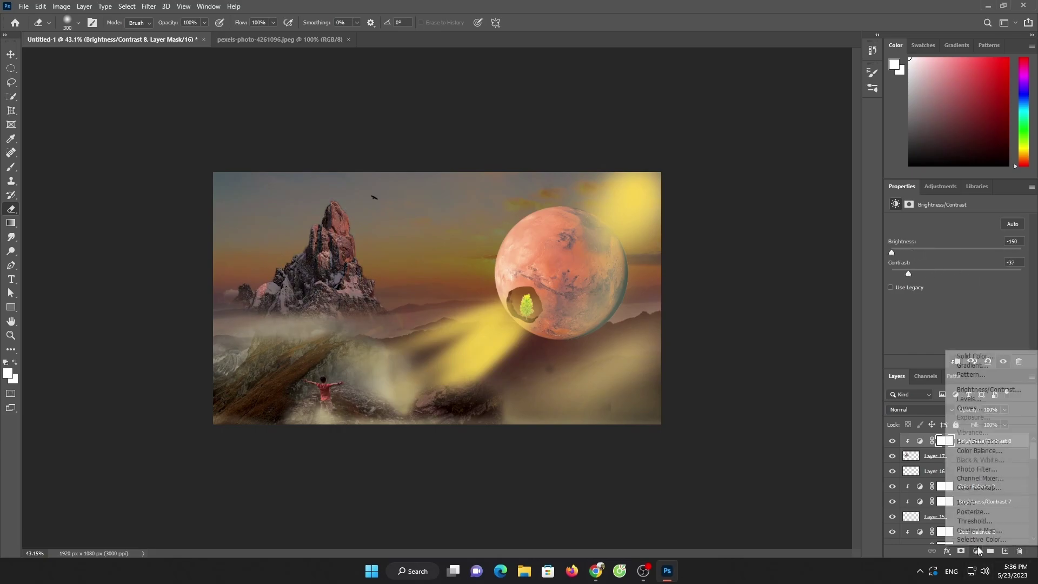
left_click(973, 452)
left_click(976, 550)
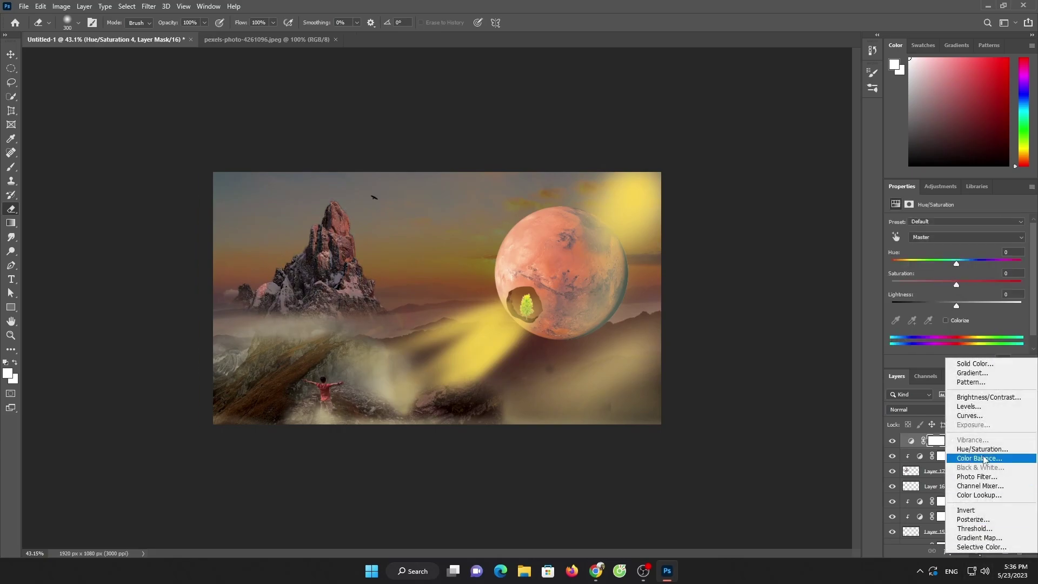
left_click(973, 464)
left_click_drag(942, 247, 960, 247)
left_click(955, 361)
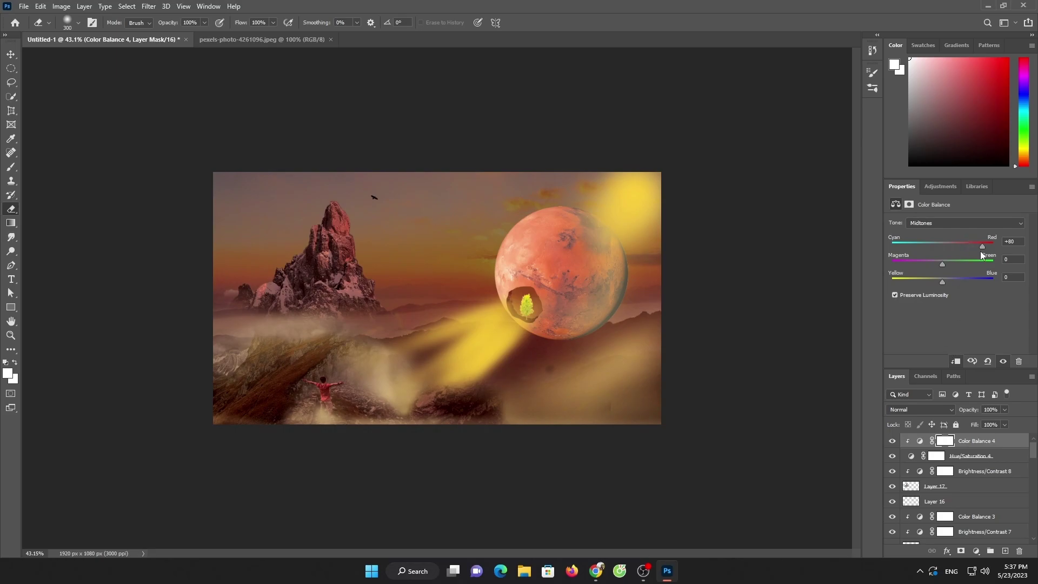
left_click(967, 455)
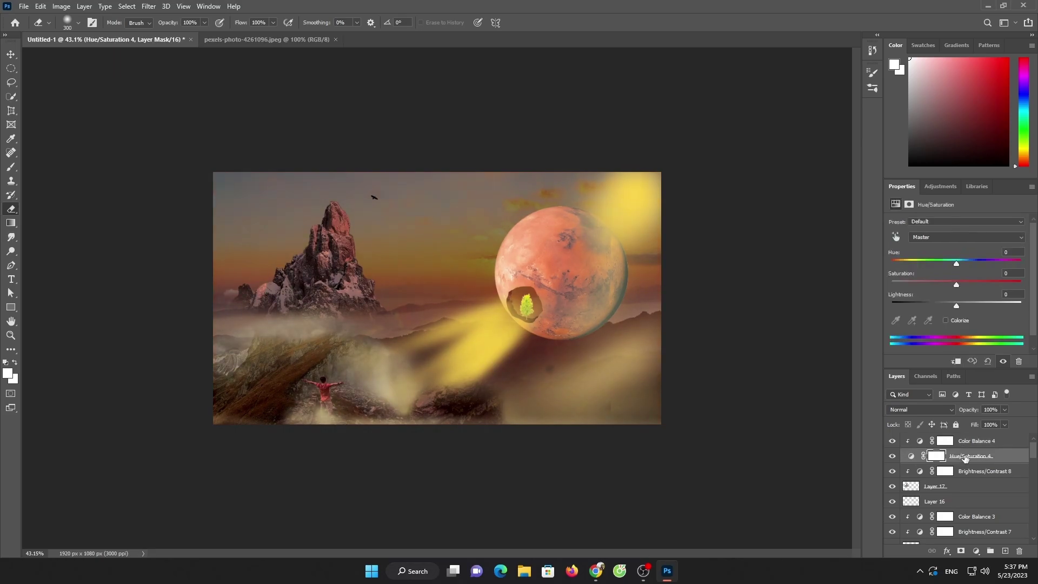
key("Delete")
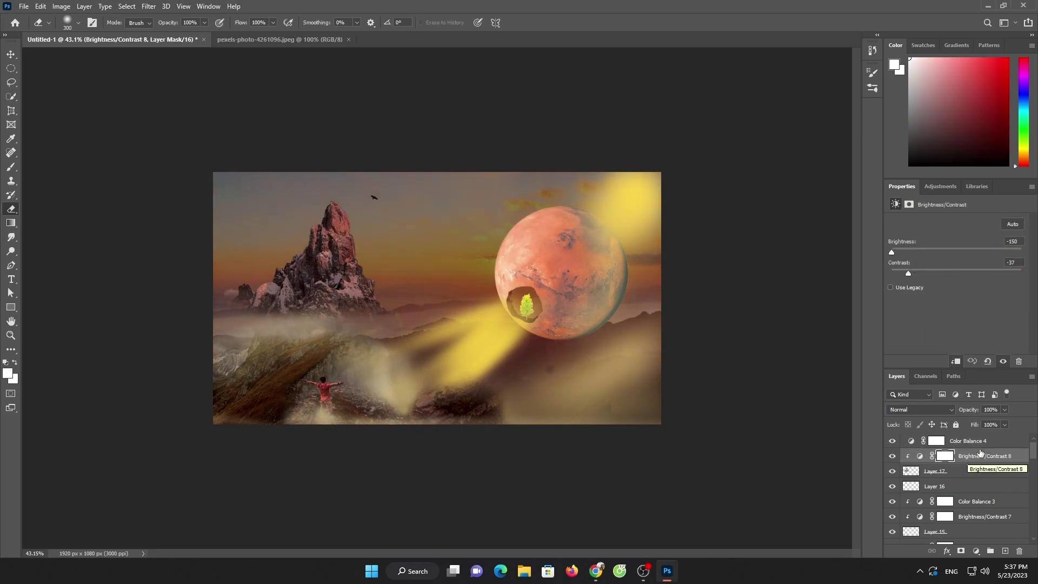
Clip the Color Balance to the peak at +69 red and lower Layer 17 to 52% opacity
left_click(977, 441)
left_click(956, 363)
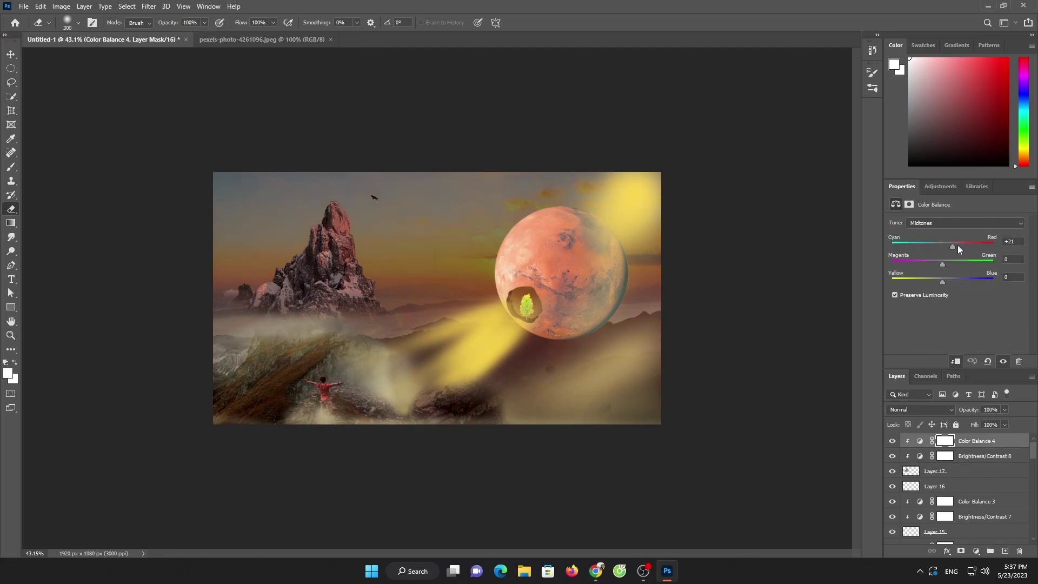
left_click_drag(977, 245, 978, 245)
left_click_drag(943, 280, 966, 280)
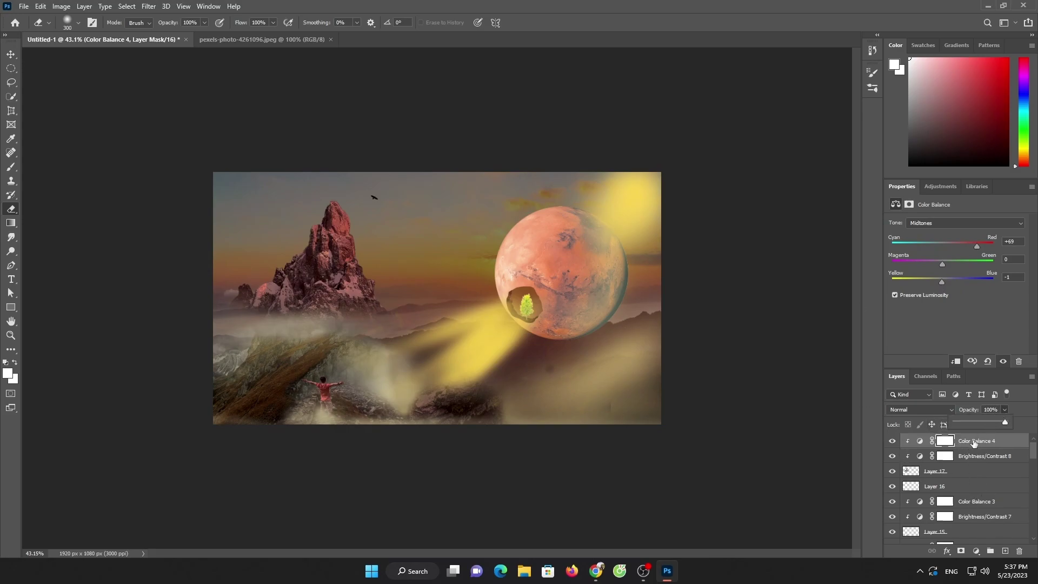
left_click(968, 471)
left_click_drag(1004, 410, 981, 418)
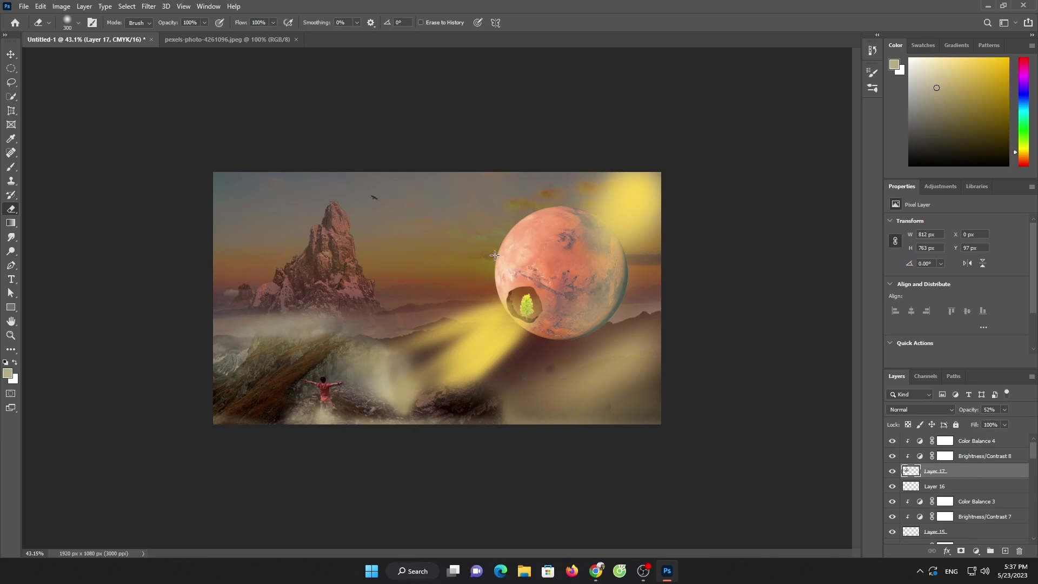
Open the Photoshop logo PNG file
left_click(24, 6)
left_click(33, 28)
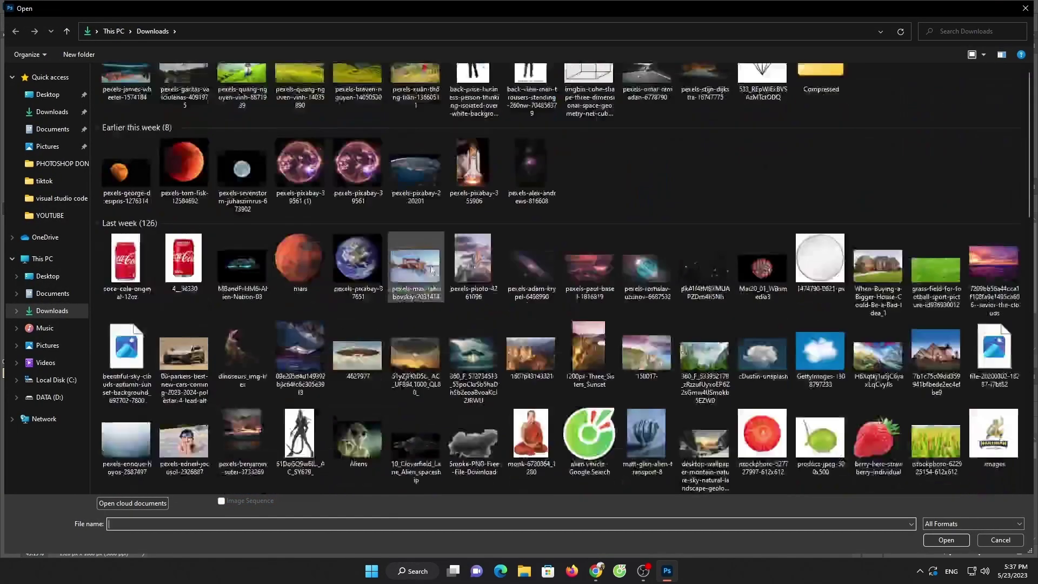
scroll(431, 268, "down", 10)
left_click(994, 441)
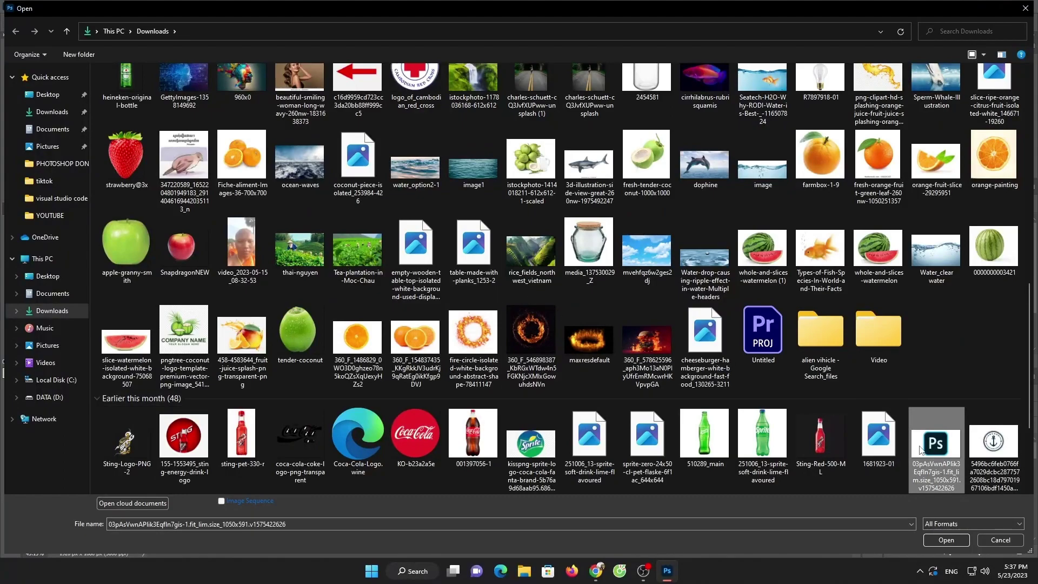
double_click(994, 440)
Drag the selected Ps logo to Untitled-1's top left, move it to the top, and release clipping
left_click(11, 97)
left_click(313, 22)
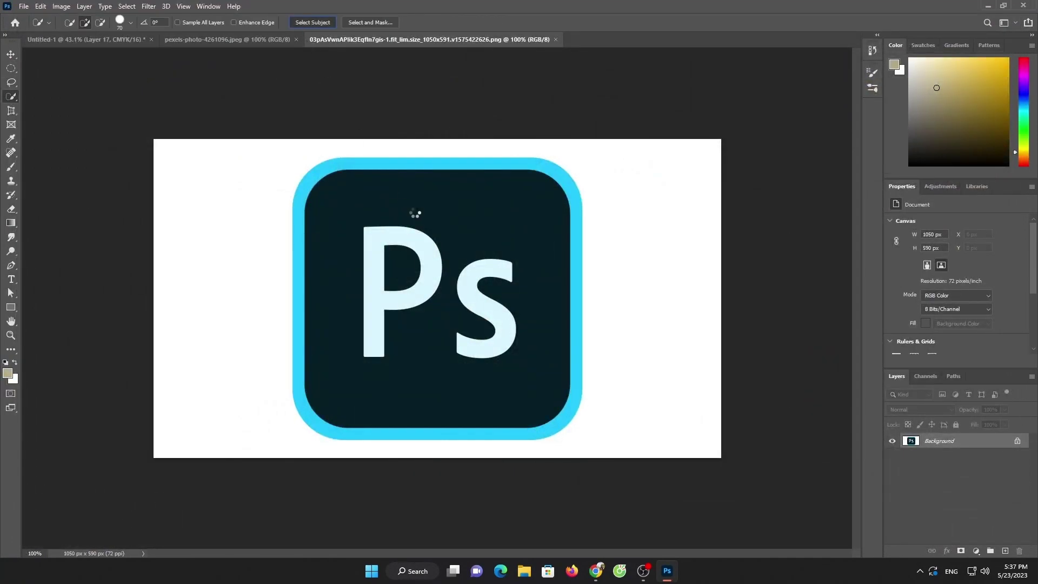
key("v")
left_click_drag(403, 195, 292, 232)
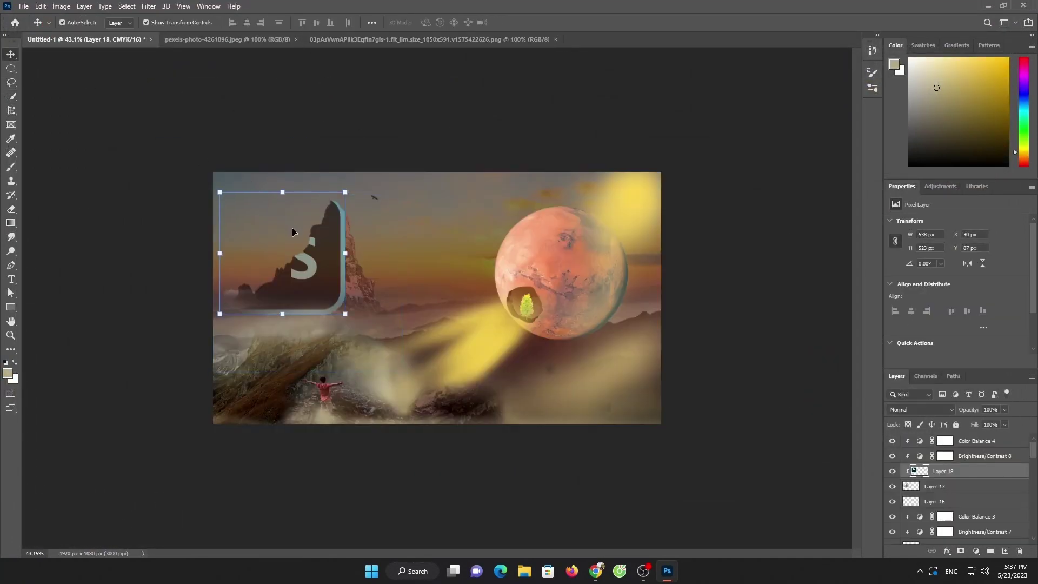
left_click_drag(945, 472, 946, 436)
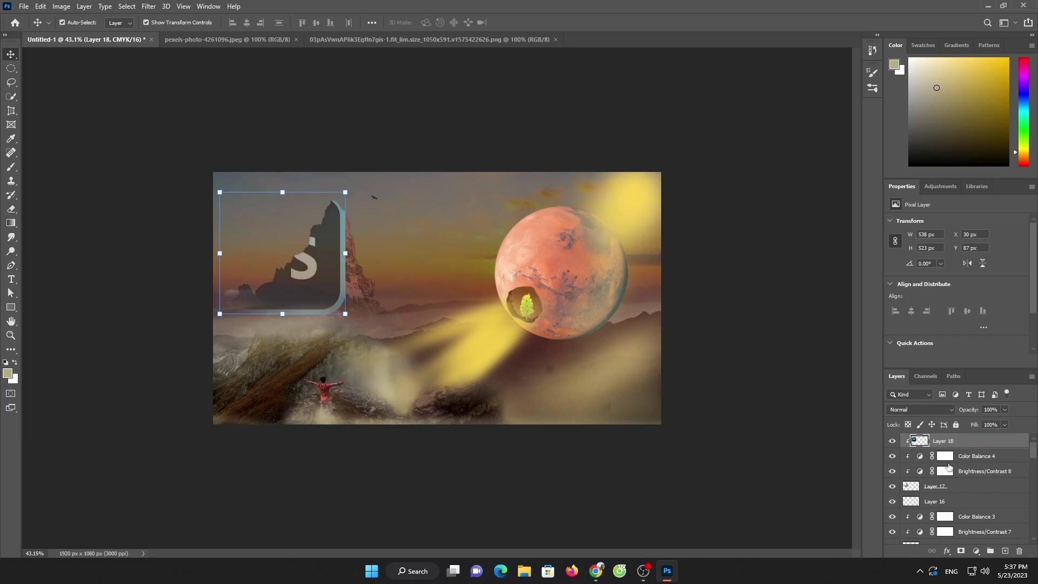
right_click(973, 447)
left_click(865, 304)
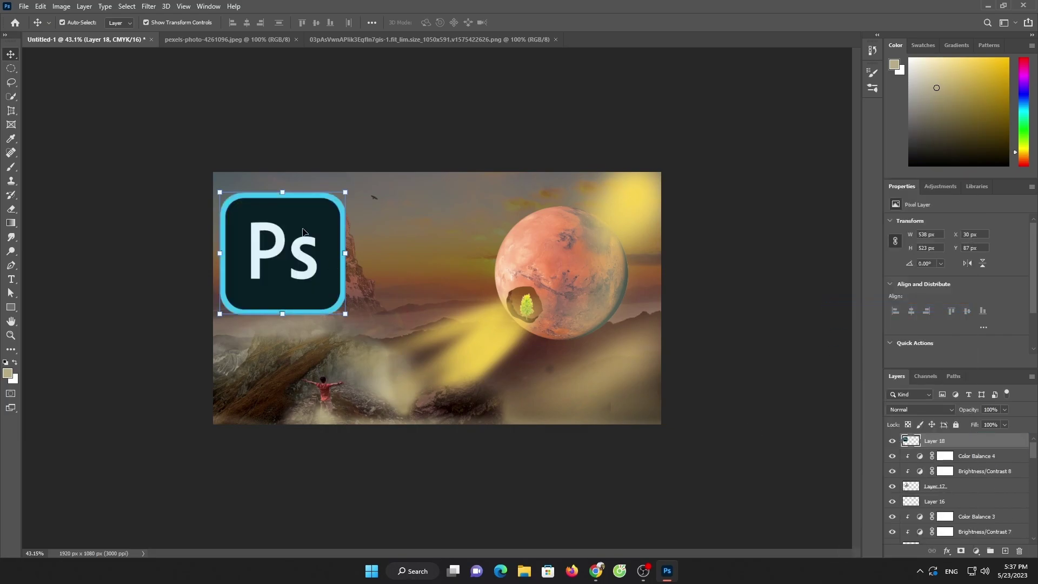